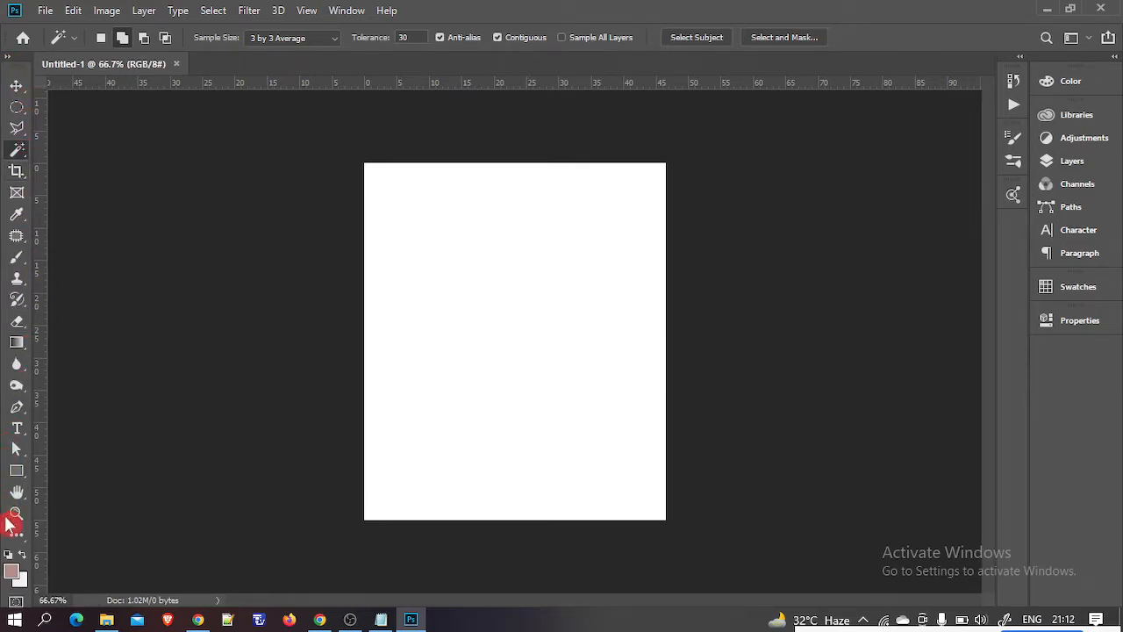
# Step: Arrange the workspace with a two-column toolbox and the layer list shown, and activate the Move tool
pyautogui.click(11, 64)
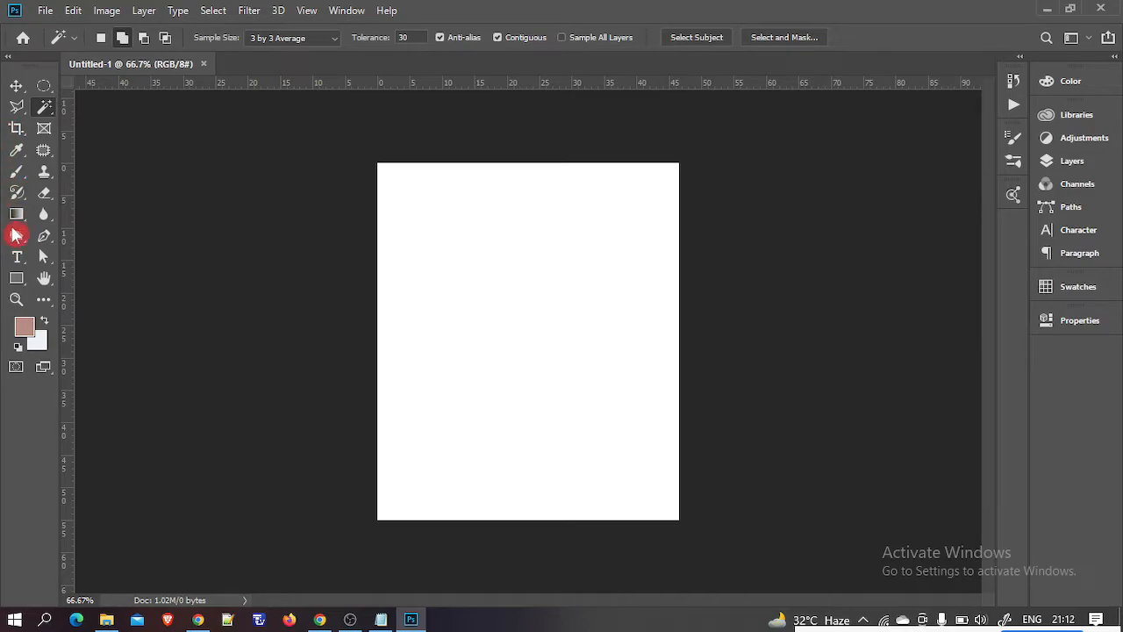
pyautogui.click(1077, 165)
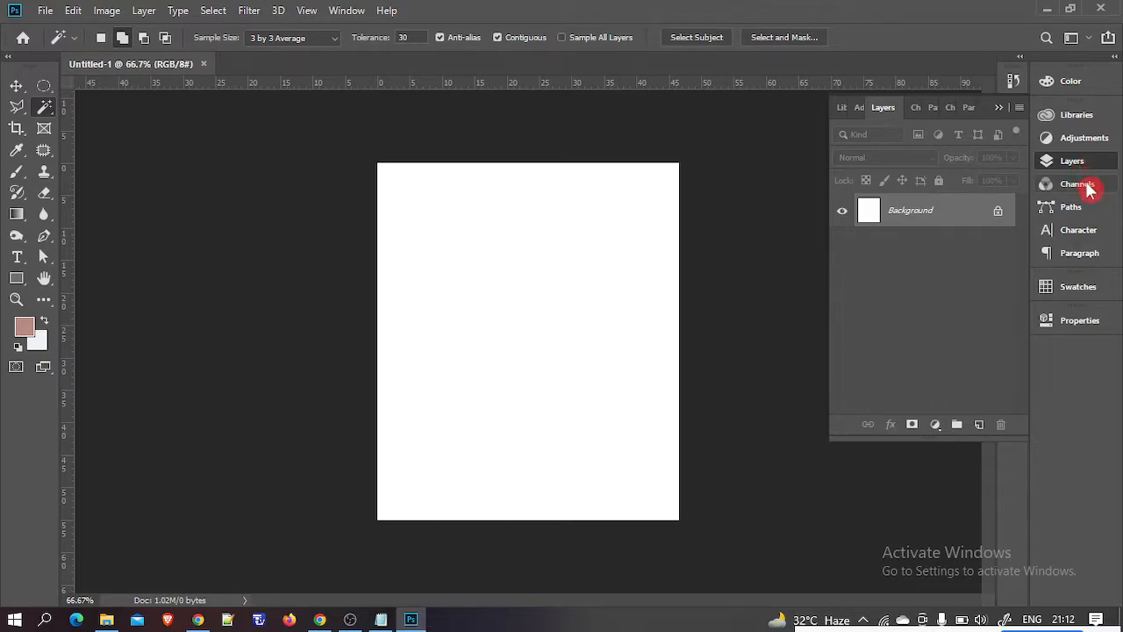
pyautogui.click(1086, 185)
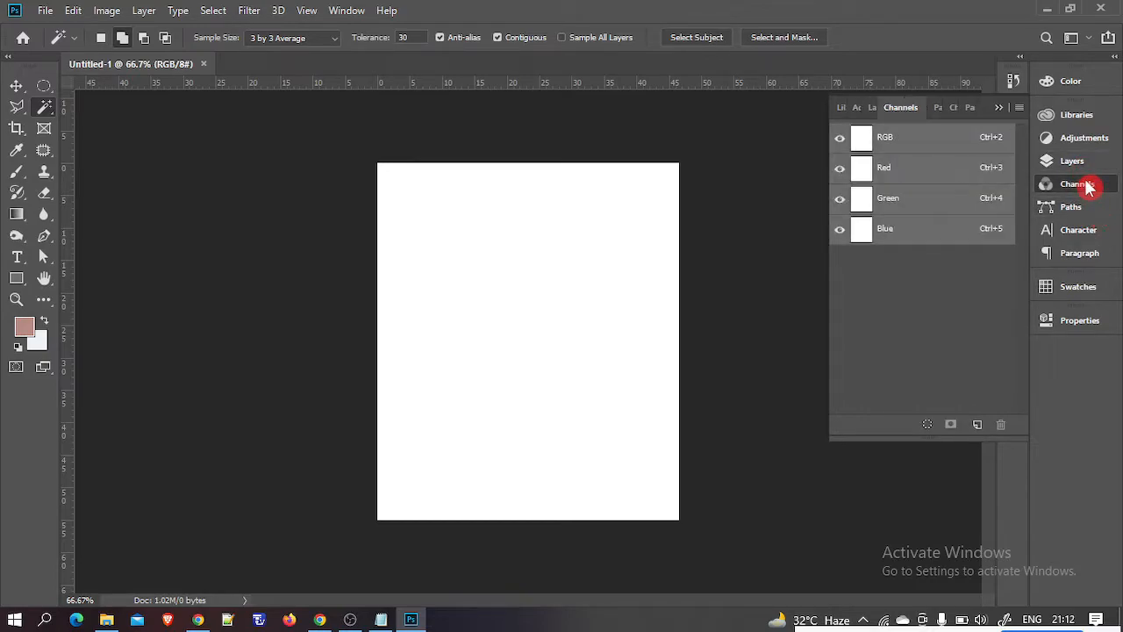
pyautogui.click(1081, 254)
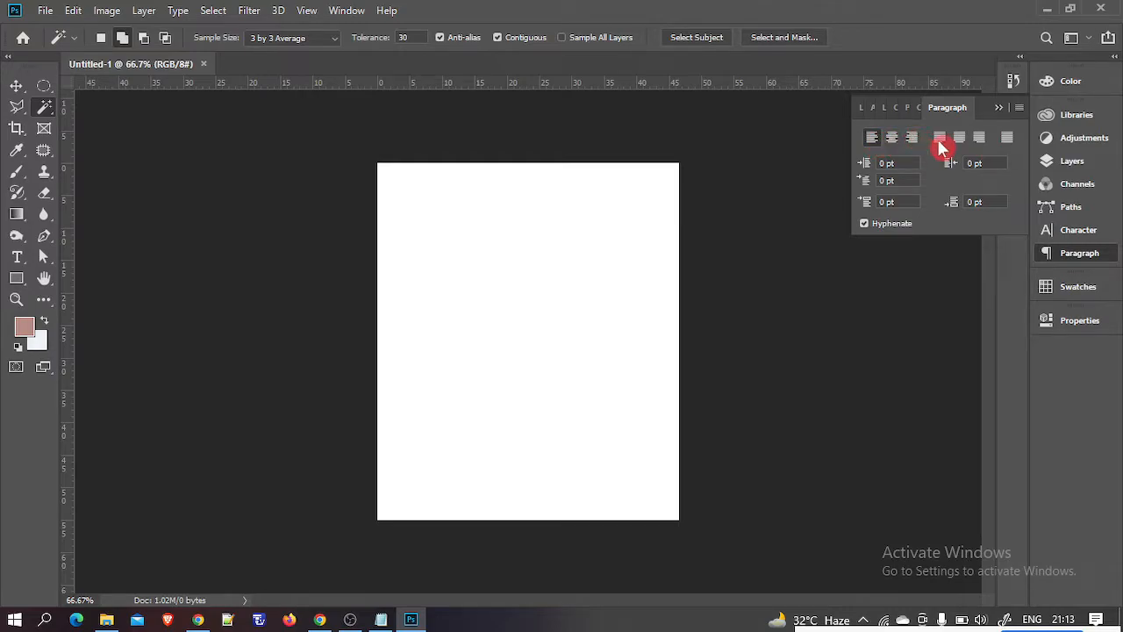
pyautogui.click(1097, 294)
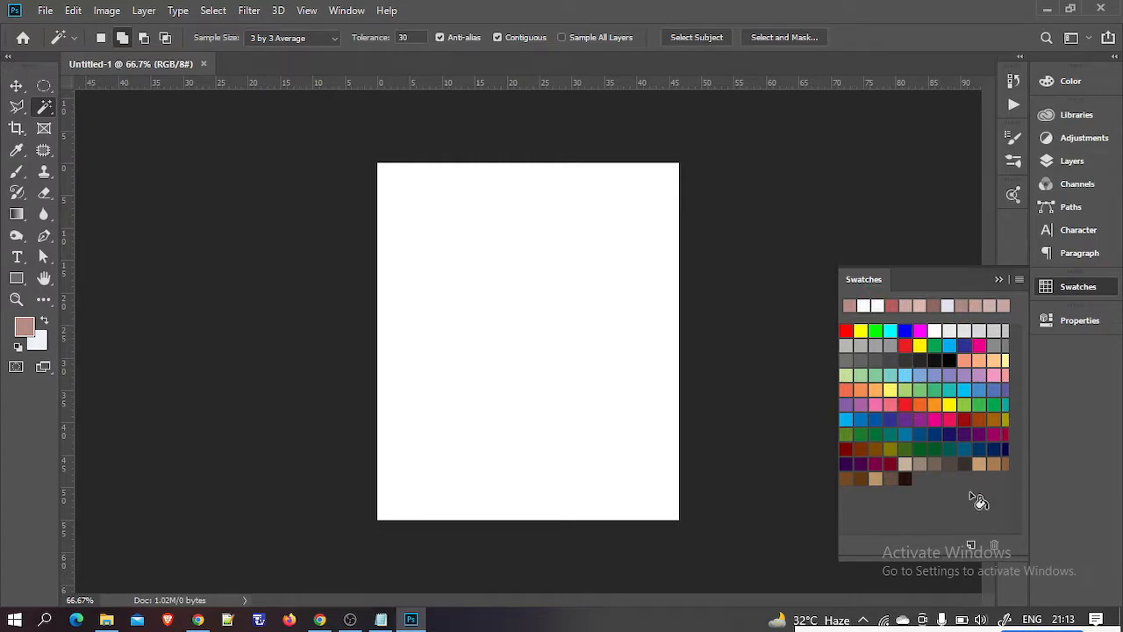
pyautogui.click(1081, 327)
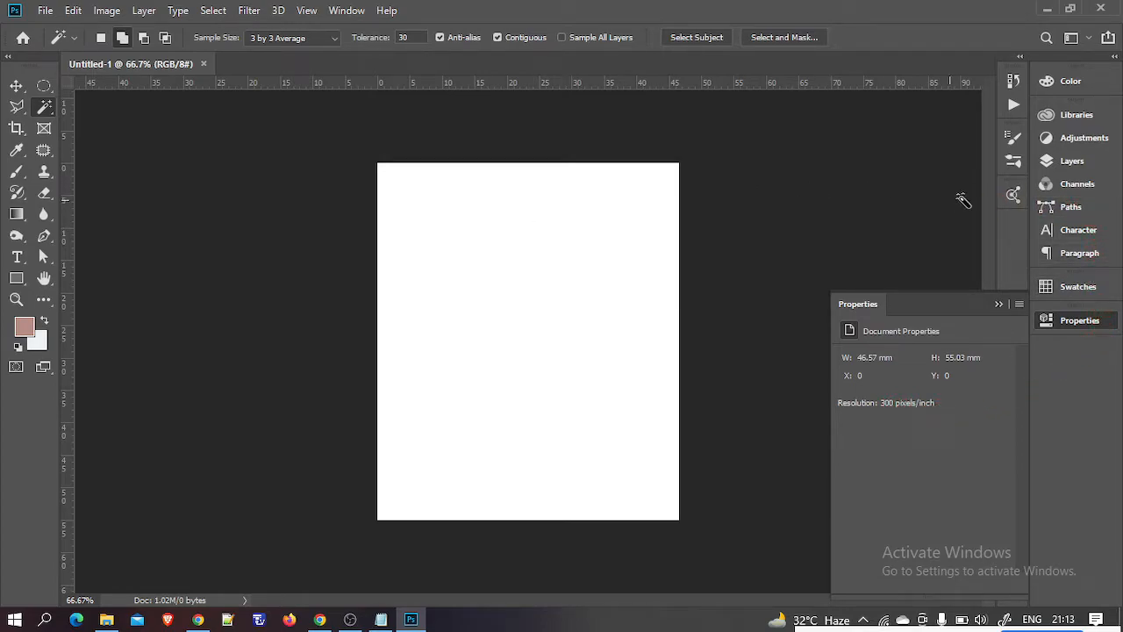
pyautogui.click(1049, 163)
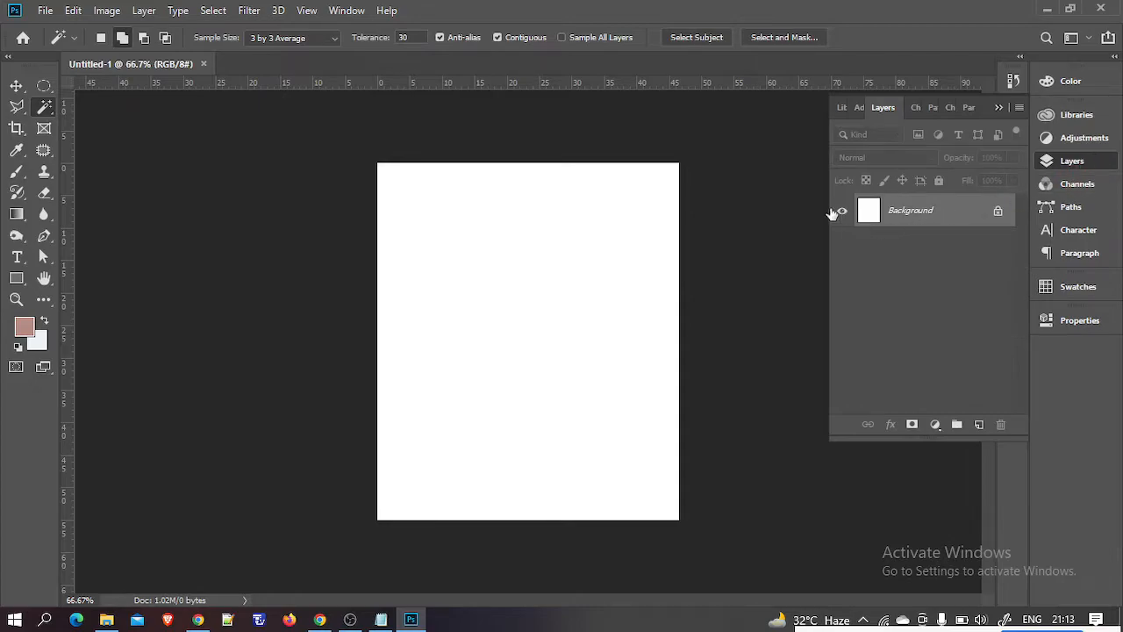
pyautogui.click(16, 86)
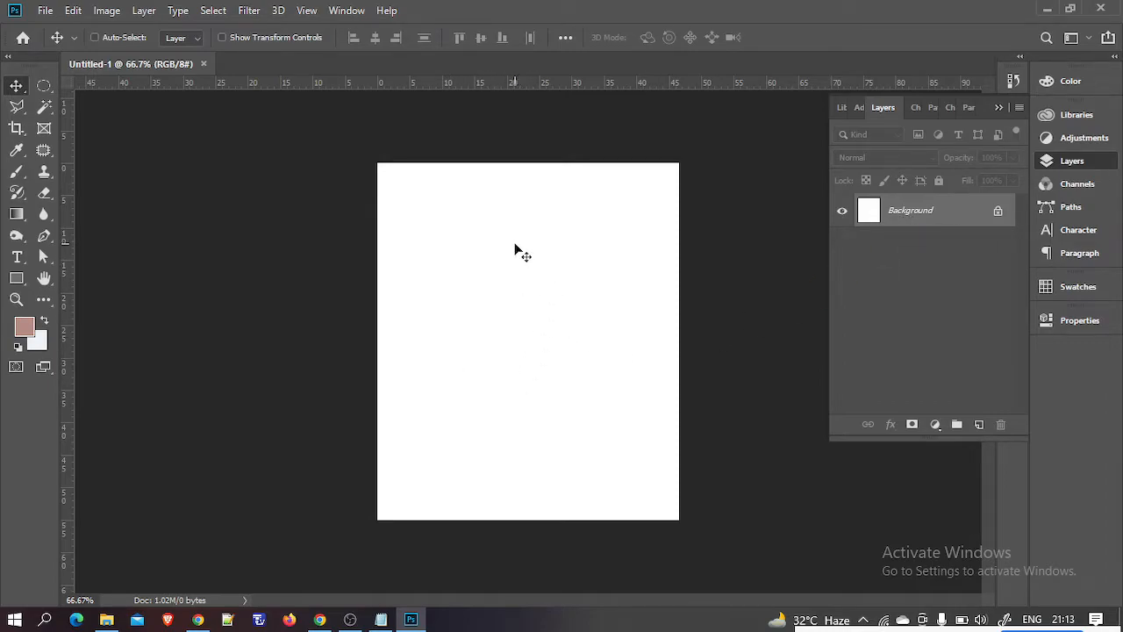
pyautogui.click(897, 298)
pyautogui.click(48, 13)
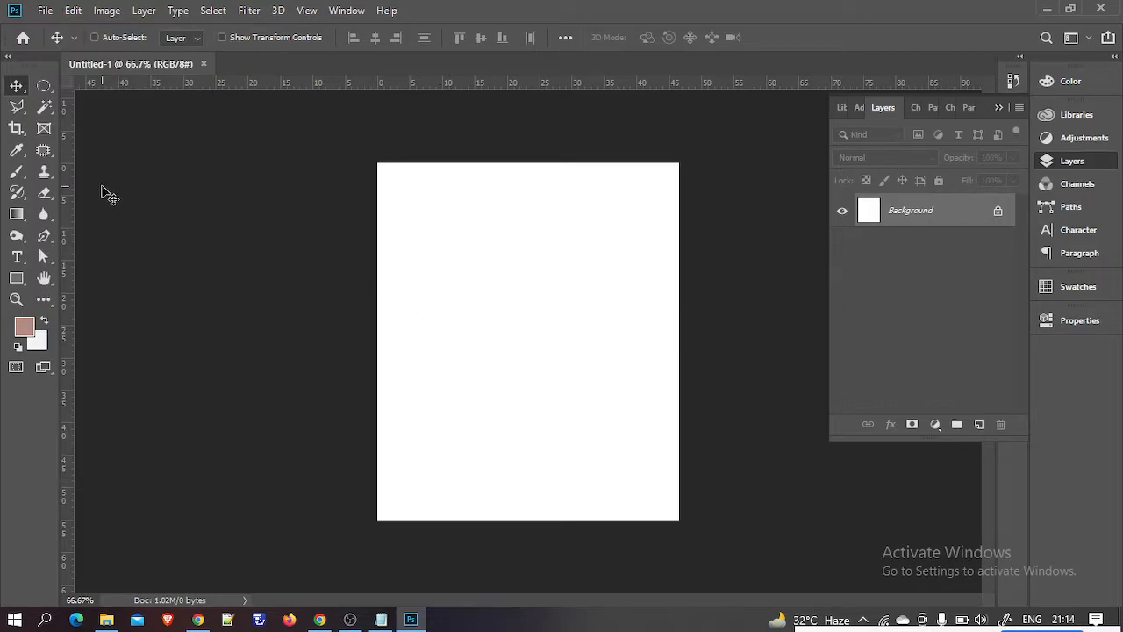
pyautogui.click(37, 15)
pyautogui.click(44, 12)
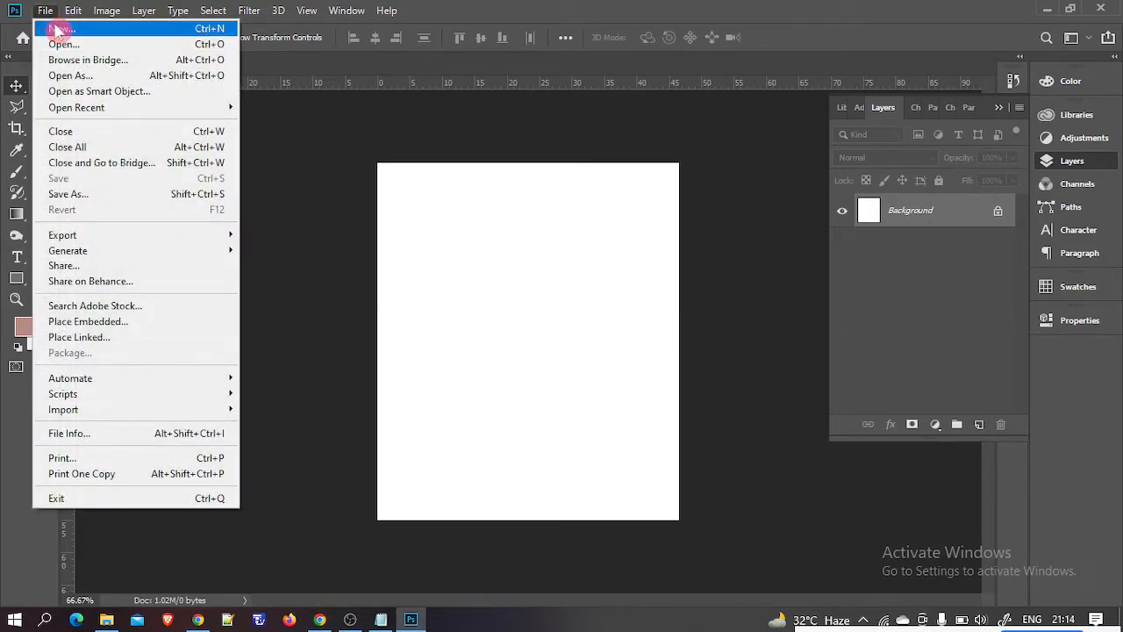
pyautogui.click(61, 29)
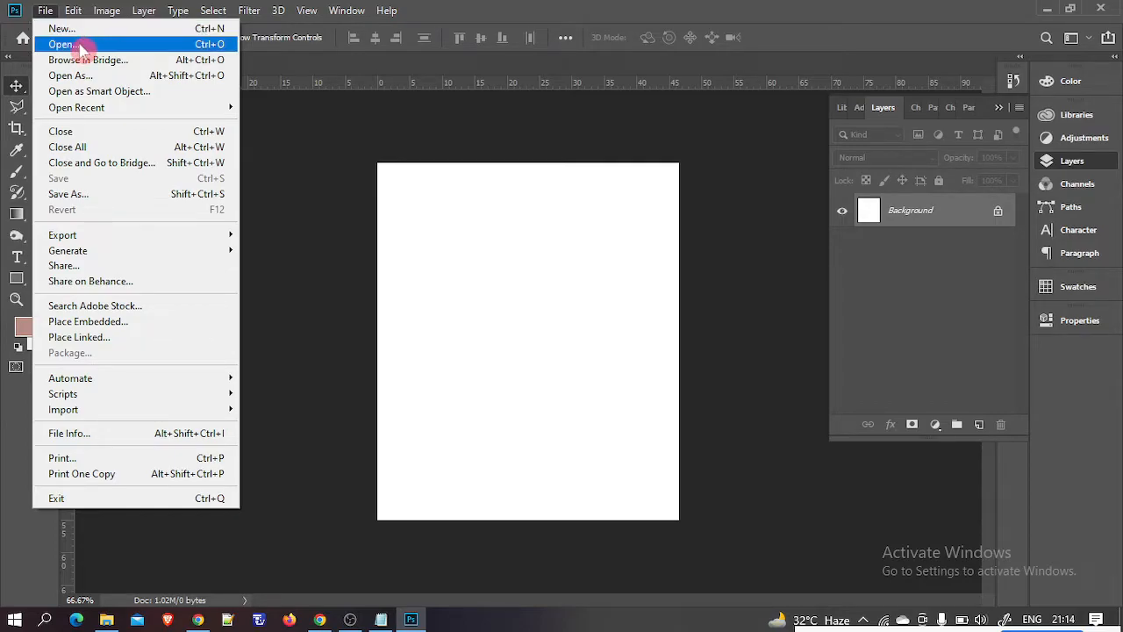
pyautogui.click(64, 44)
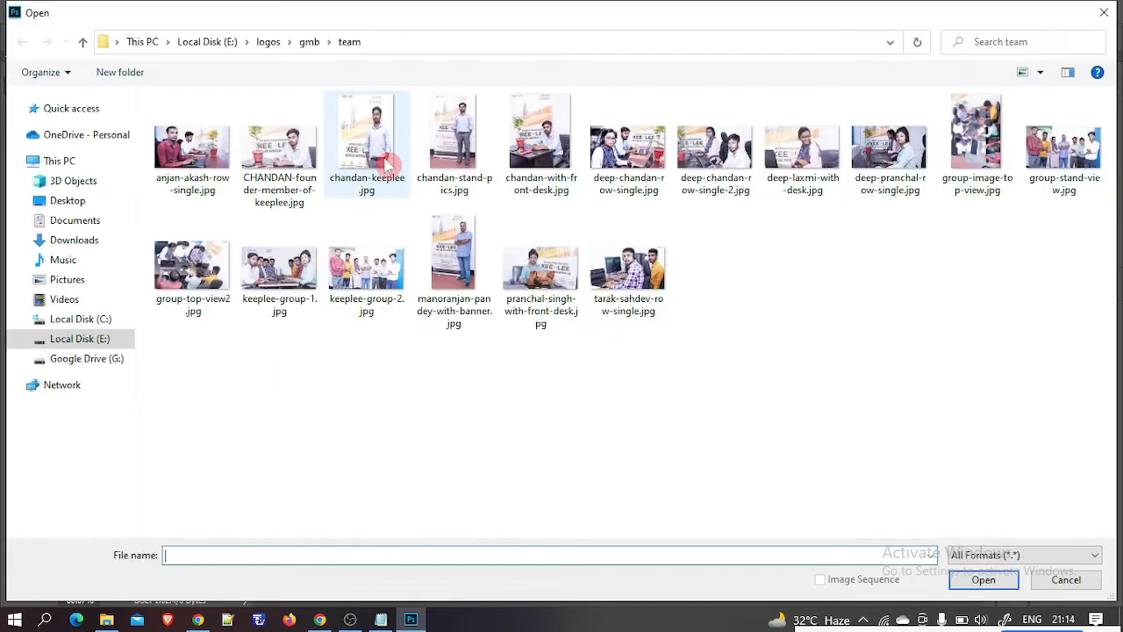
pyautogui.click(217, 42)
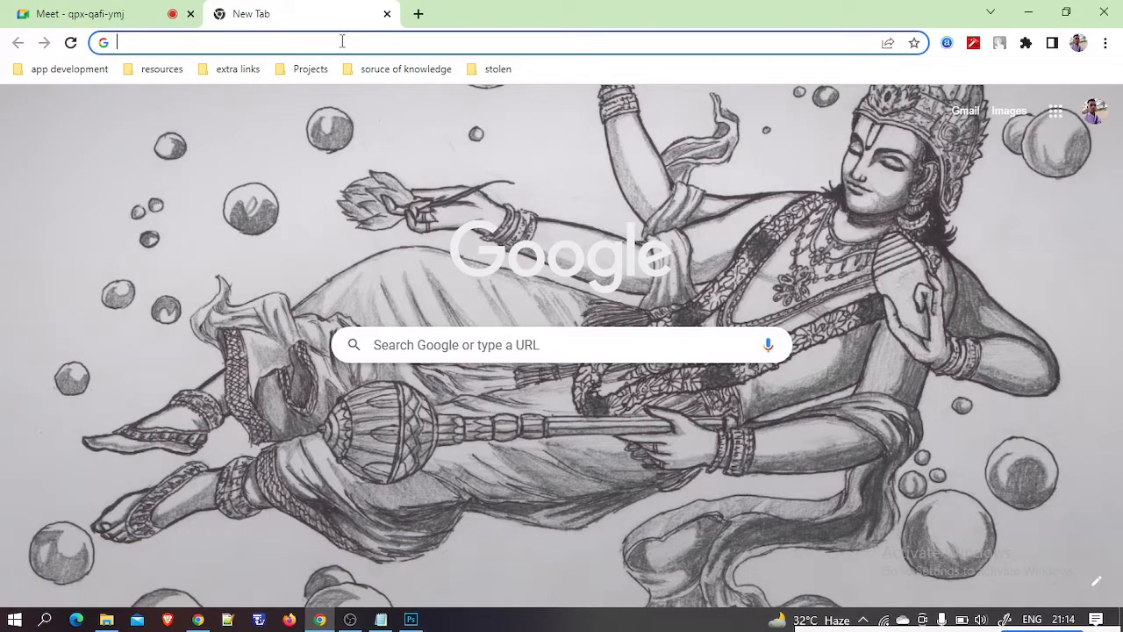
# Step: Switch to Chrome and search Google for "office images"
pyautogui.write('offic')
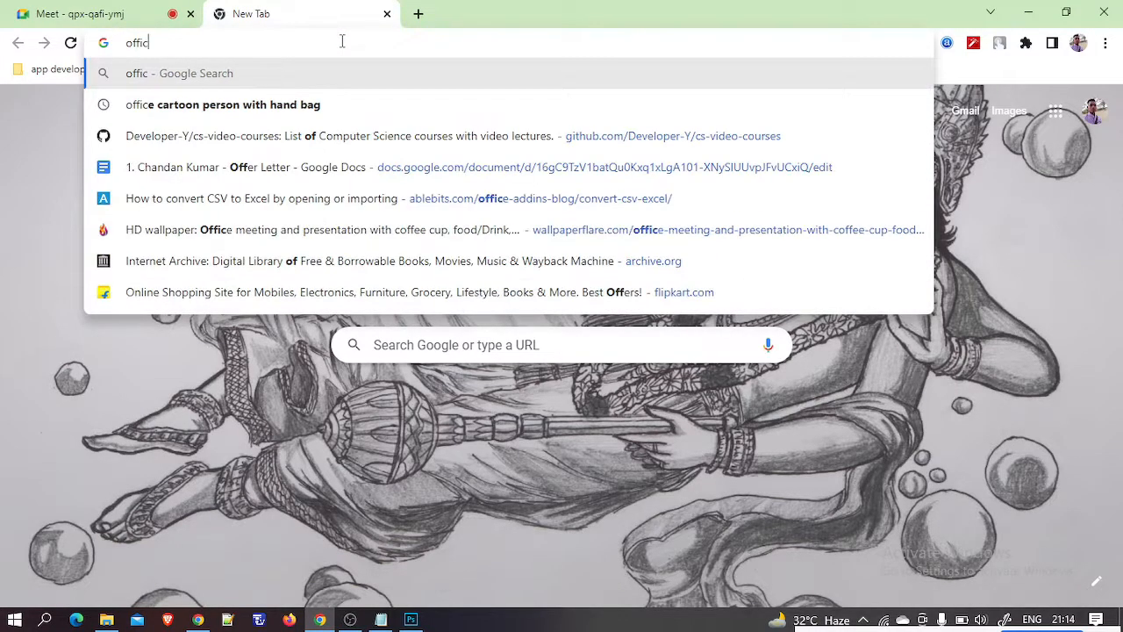
pyautogui.write('e images')
pyautogui.press('Return')
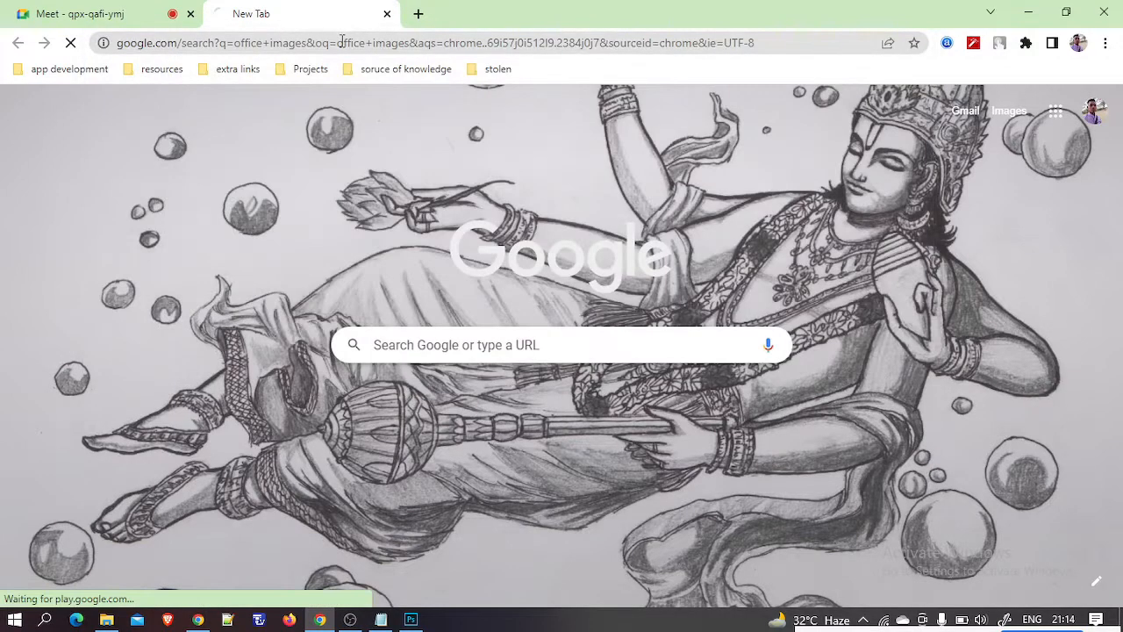
# Step: Search Google for "person images" and show only the image results
pyautogui.moveTo(230, 126); pyautogui.dragTo(140, 131)
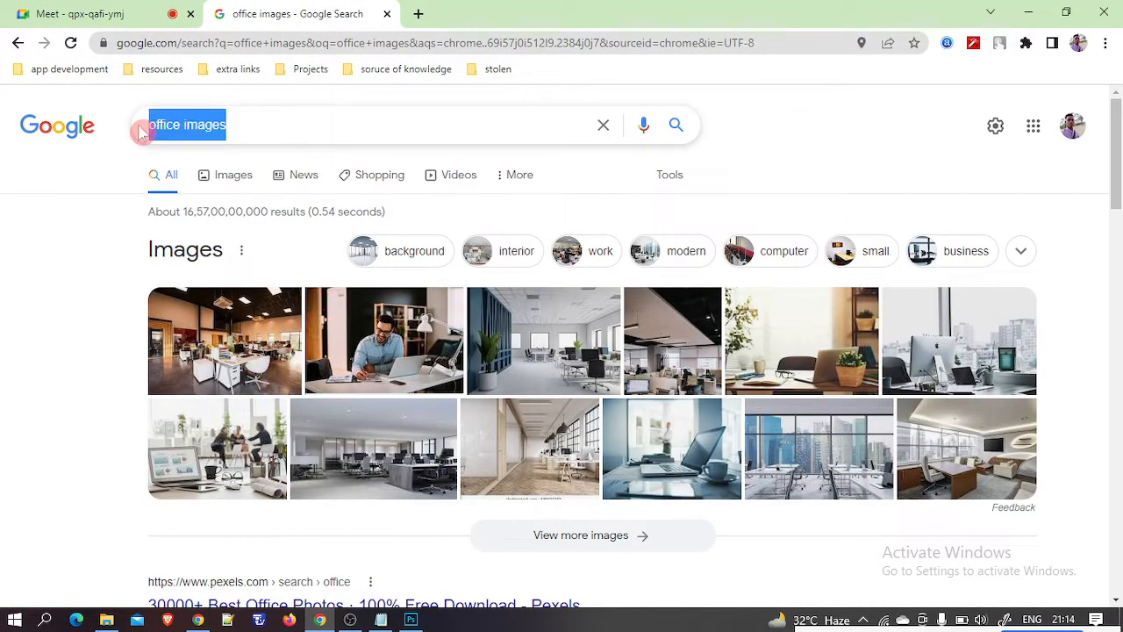
pyautogui.press('BackSpace')
pyautogui.write('person')
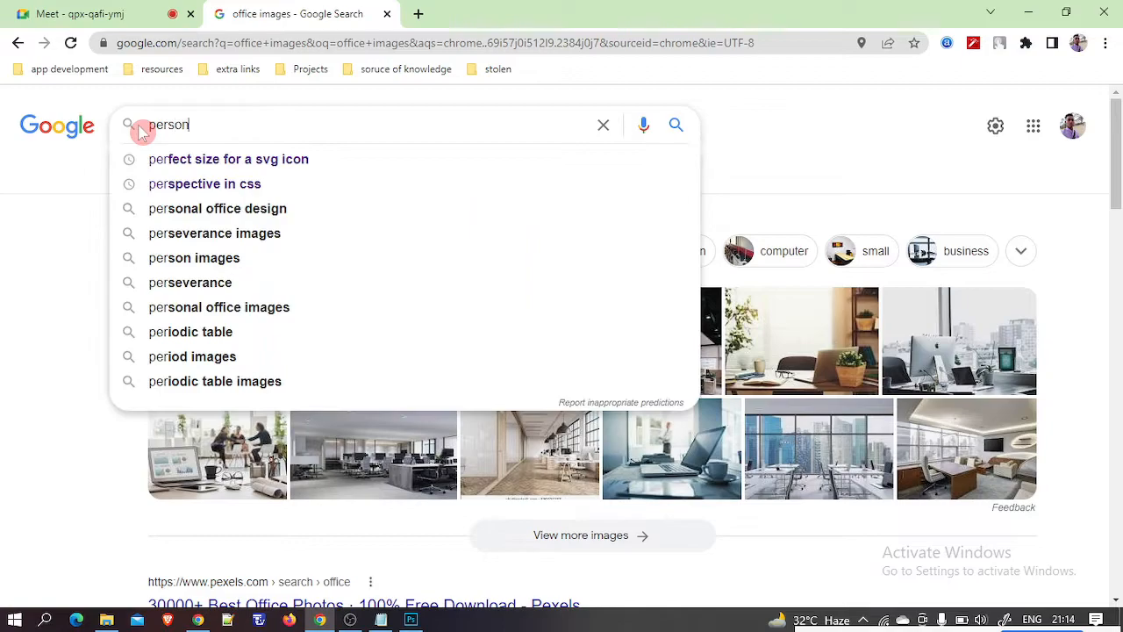
pyautogui.write(' images')
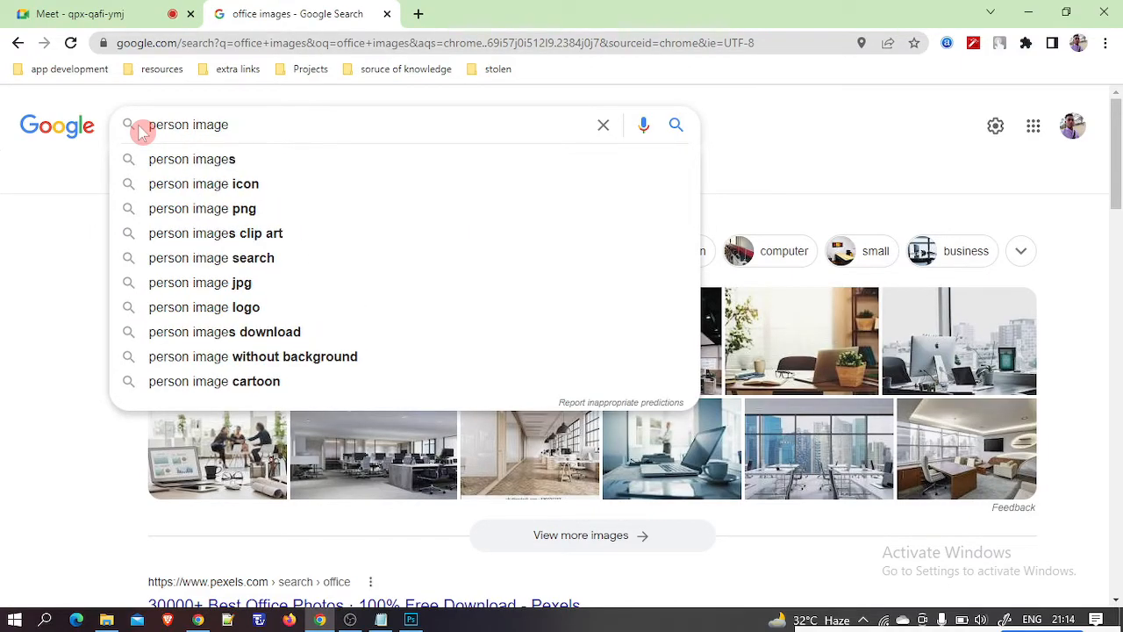
pyautogui.press('Return')
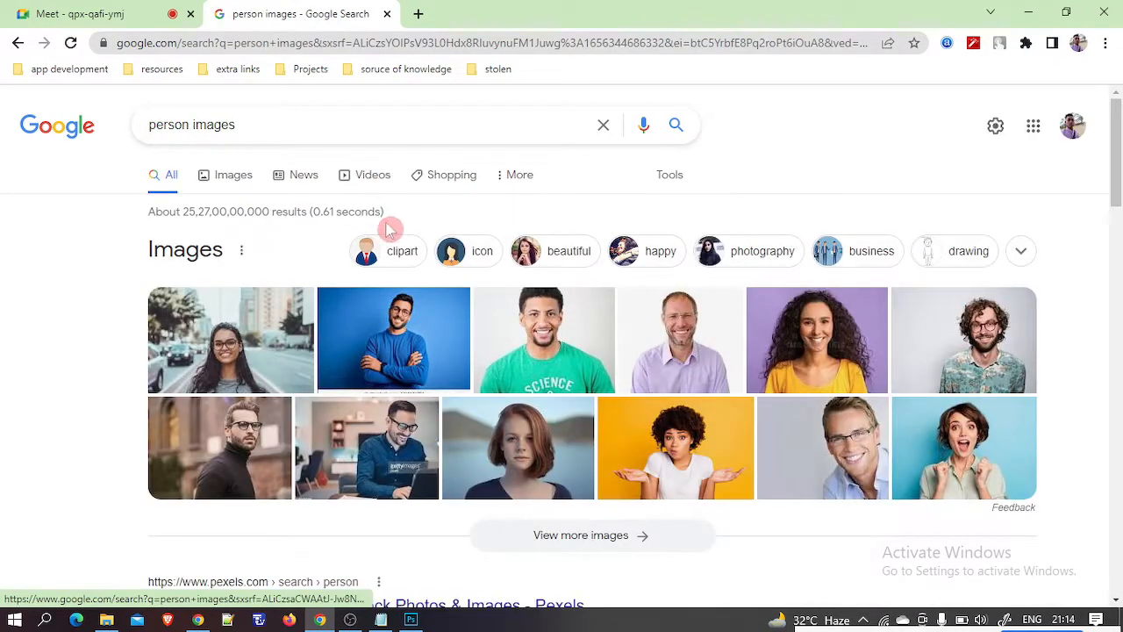
pyautogui.click(233, 185)
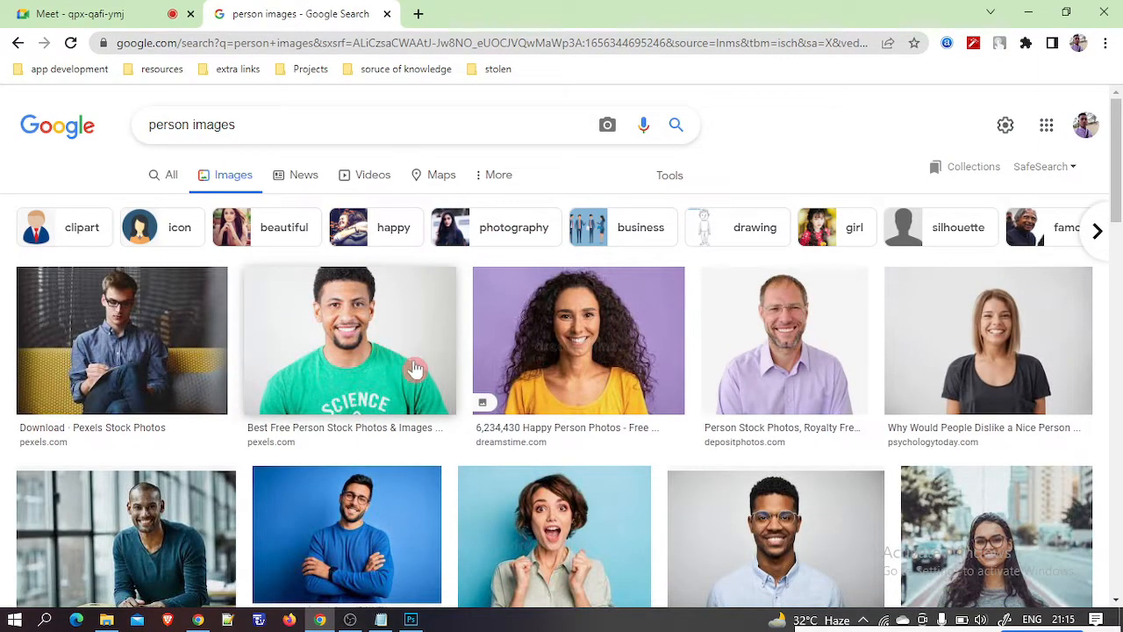
# Step: Open the Psychology Today photo of the smiling woman in a dark T-shirt in its own browser tab
pyautogui.click(1022, 344)
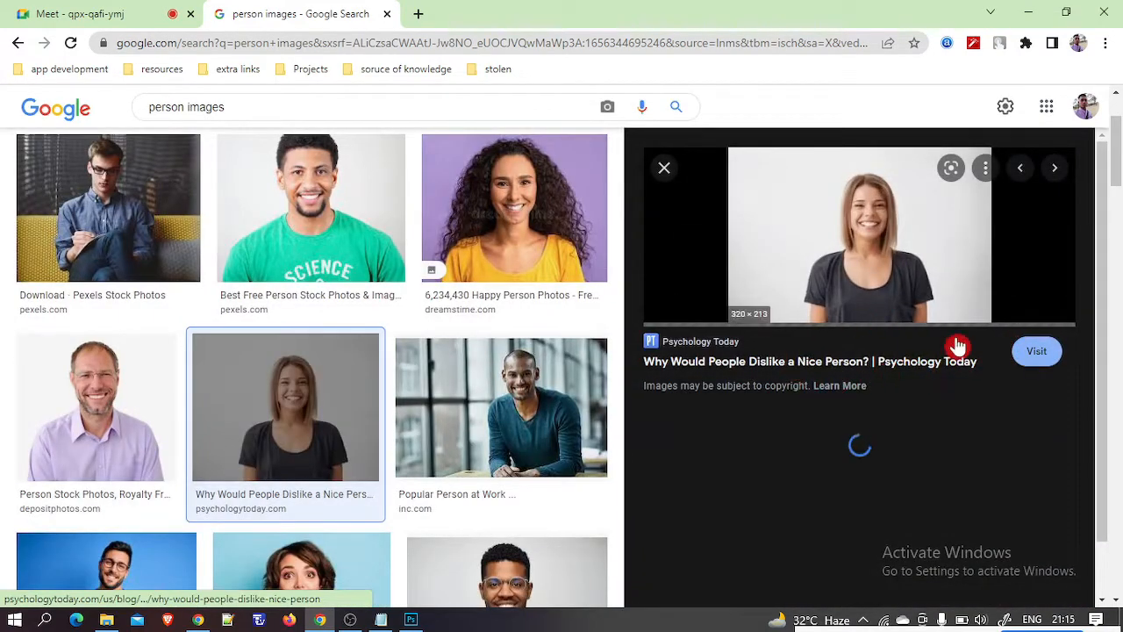
pyautogui.rightClick(857, 231)
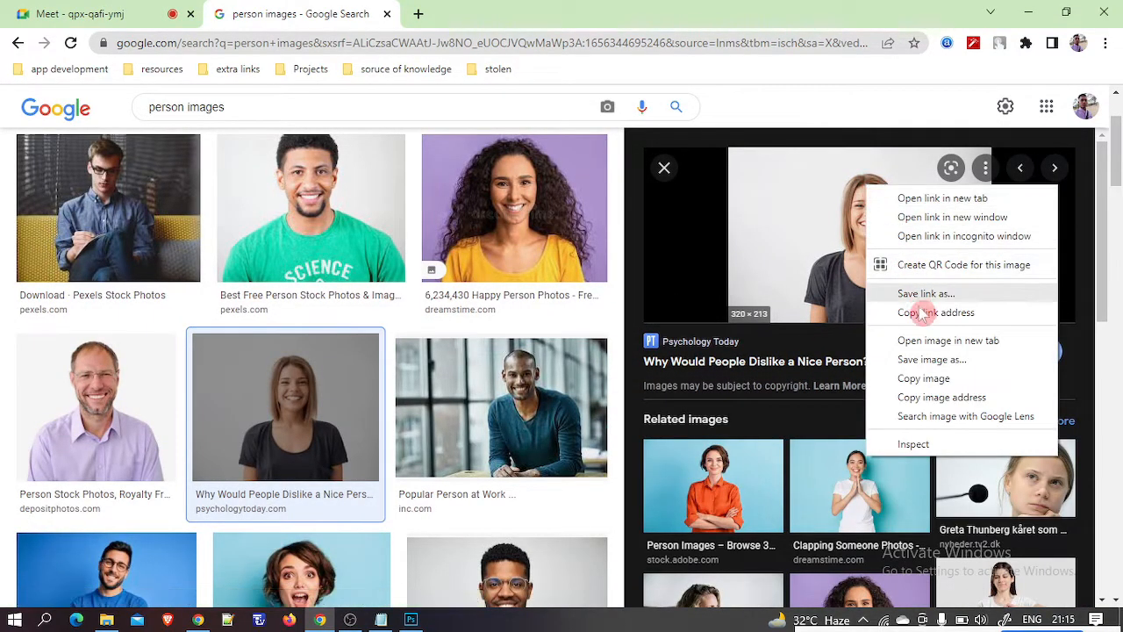
pyautogui.click(940, 339)
pyautogui.click(481, 8)
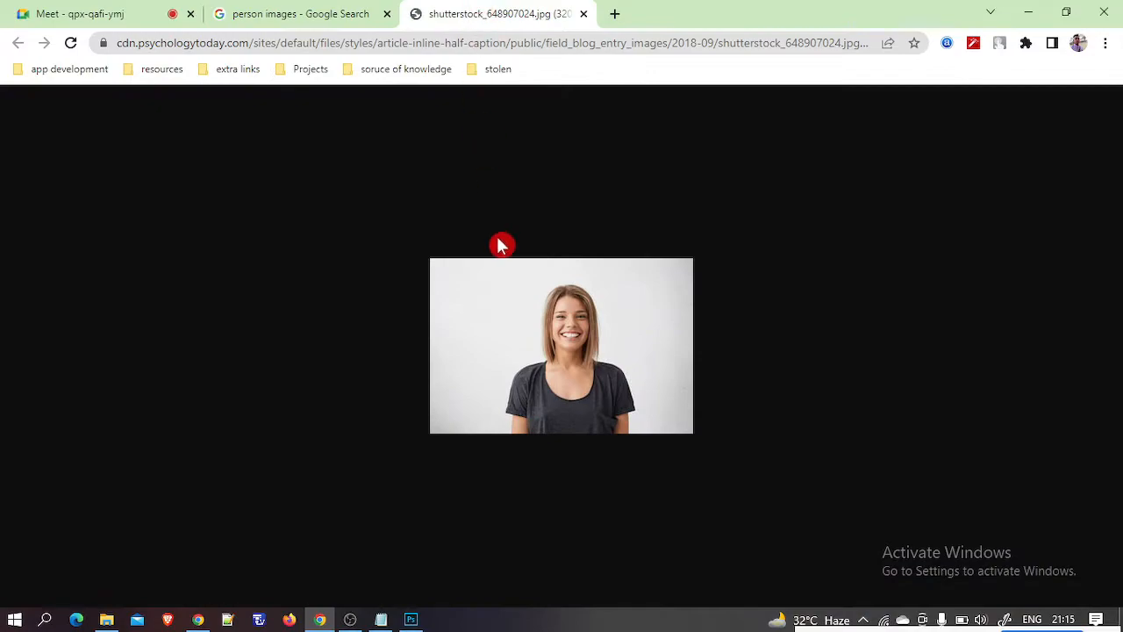
# Step: Save the woman's photo as the JPEG file shutterstock_648907024.jpg on Local Disk (E:)
pyautogui.rightClick(519, 316)
pyautogui.click(572, 346)
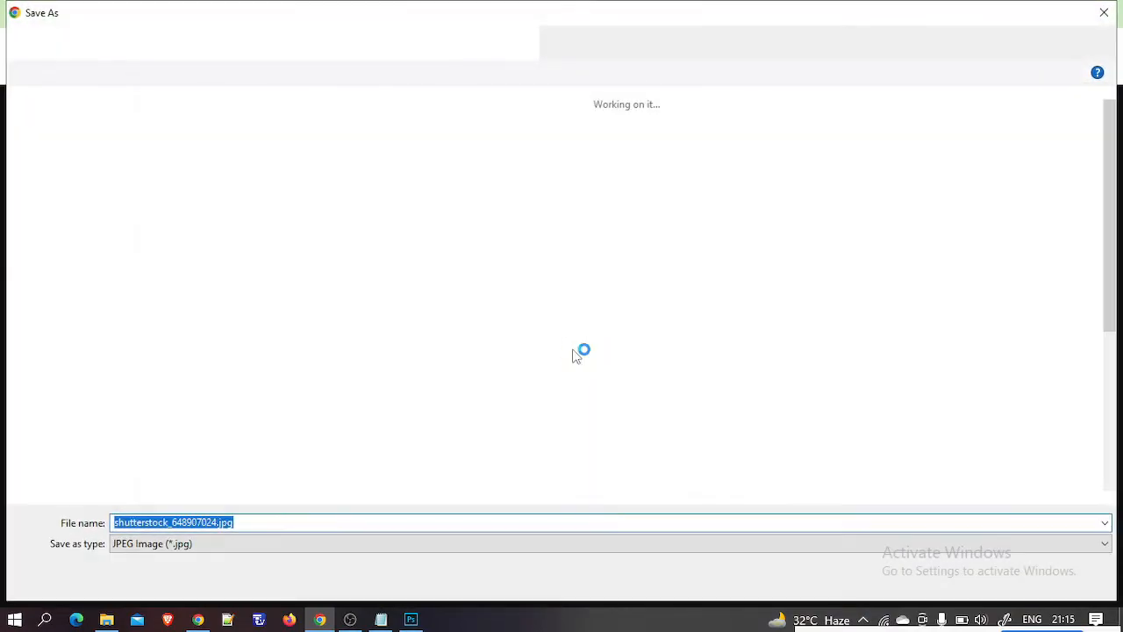
pyautogui.click(232, 44)
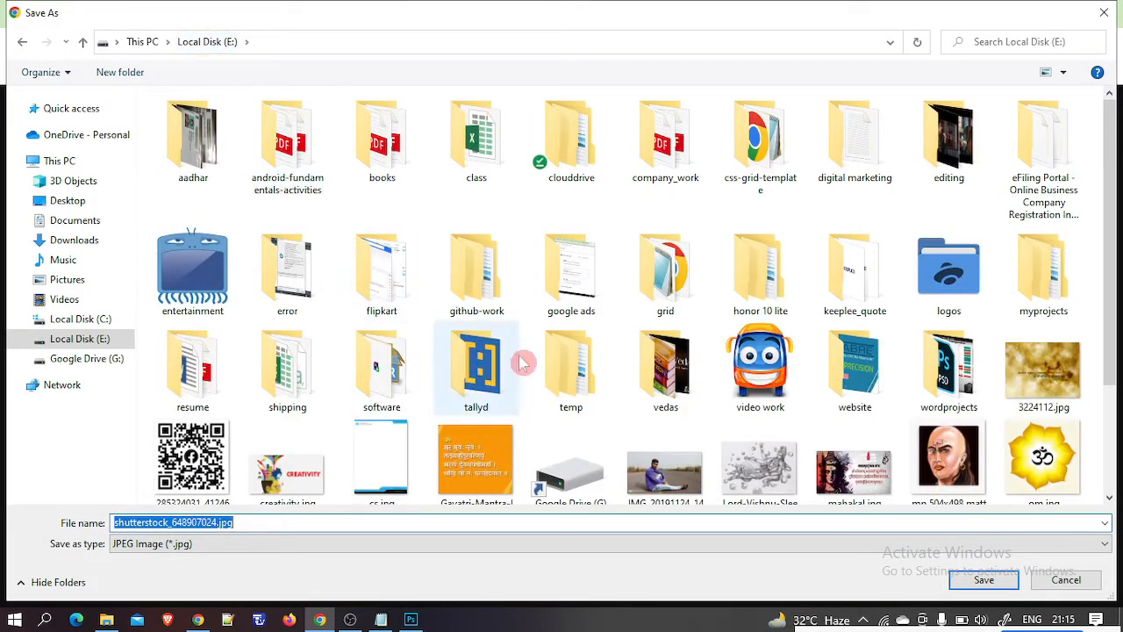
pyautogui.click(981, 580)
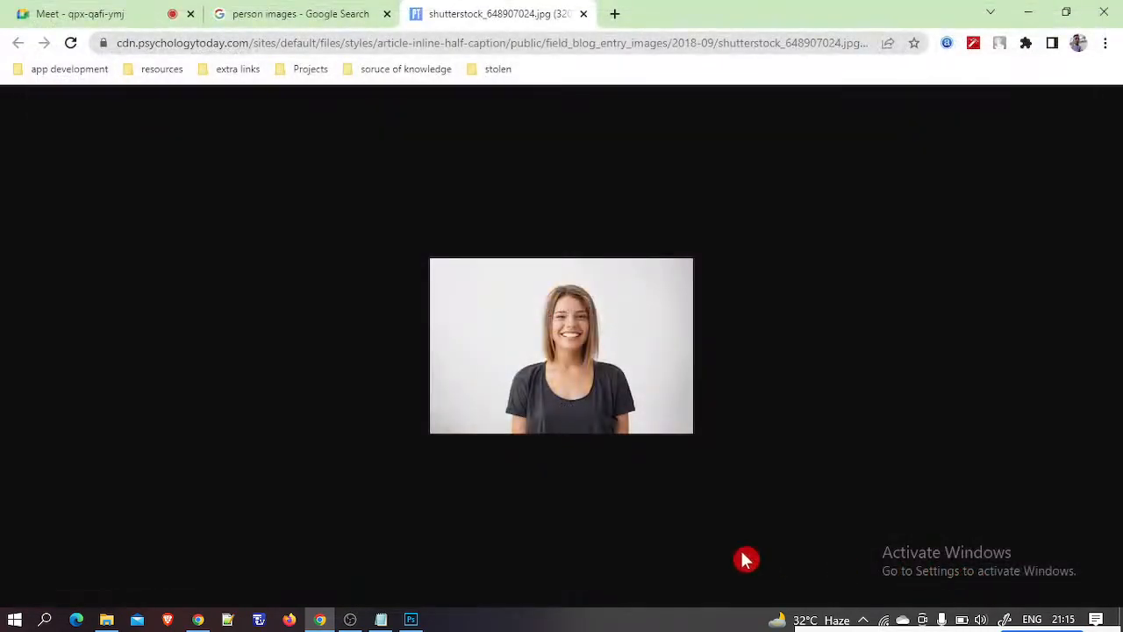
# Step: Switch back to Photoshop and open shutterstock_648907024.jpg from Local Disk (E:) as a new document
pyautogui.click(416, 622)
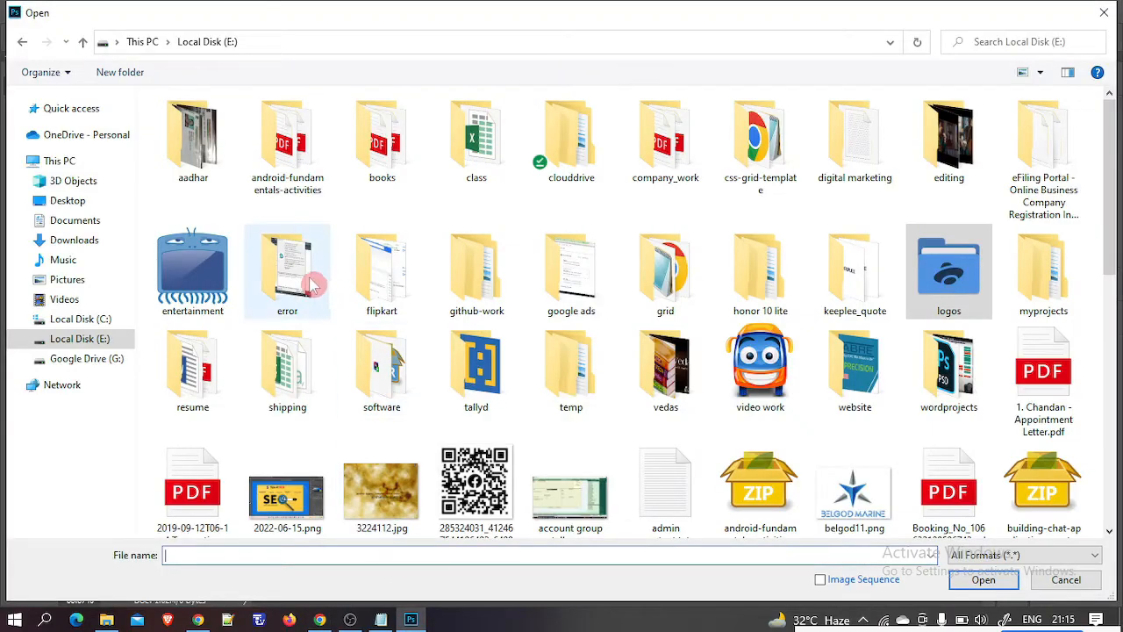
pyautogui.click(1104, 12)
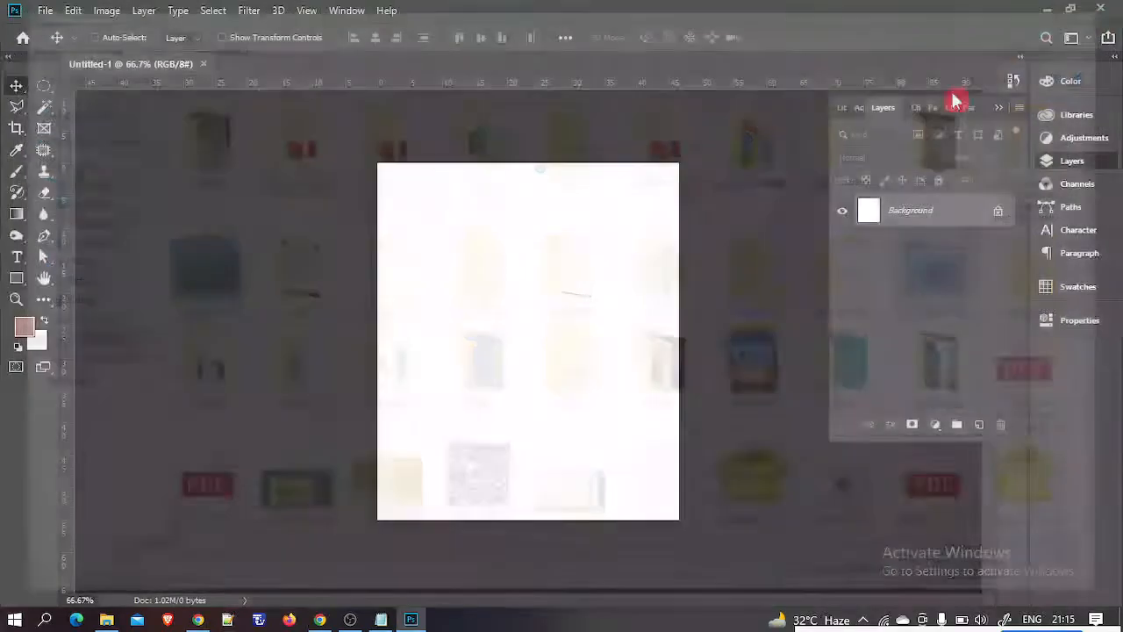
pyautogui.click(44, 10)
pyautogui.click(57, 44)
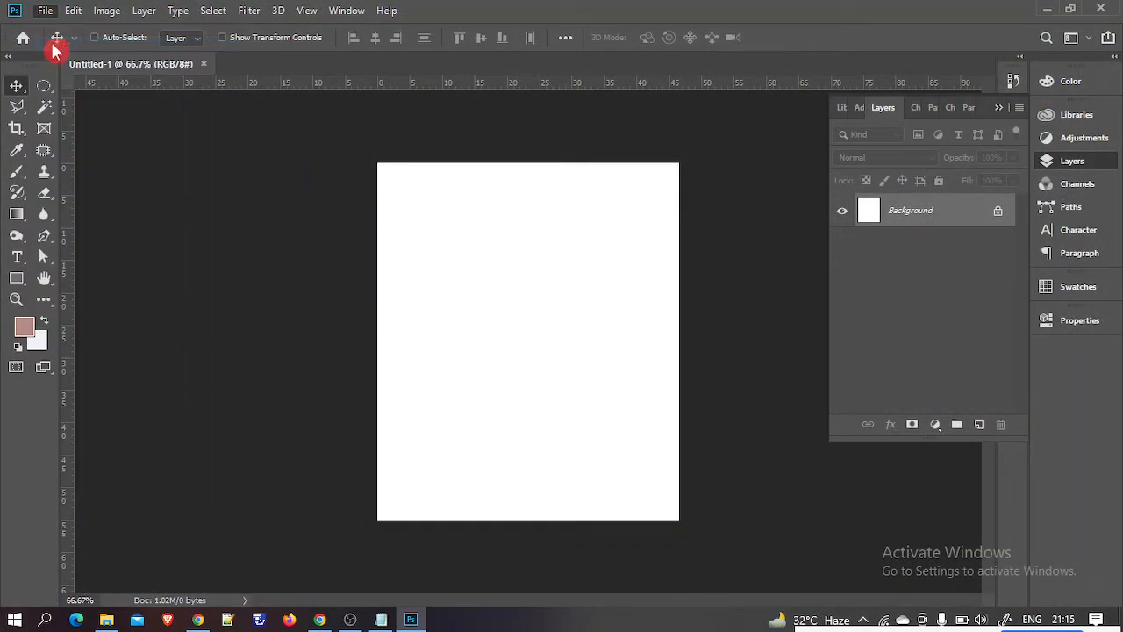
pyautogui.click(203, 42)
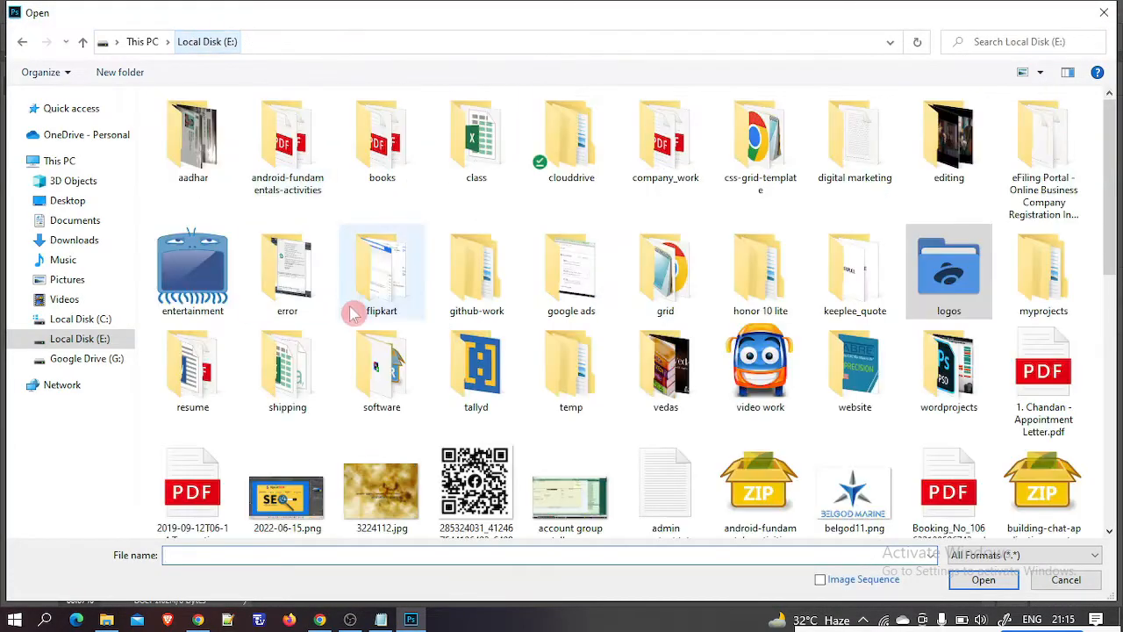
pyautogui.scroll(-10, 368, 334)
pyautogui.doubleClick(760, 378)
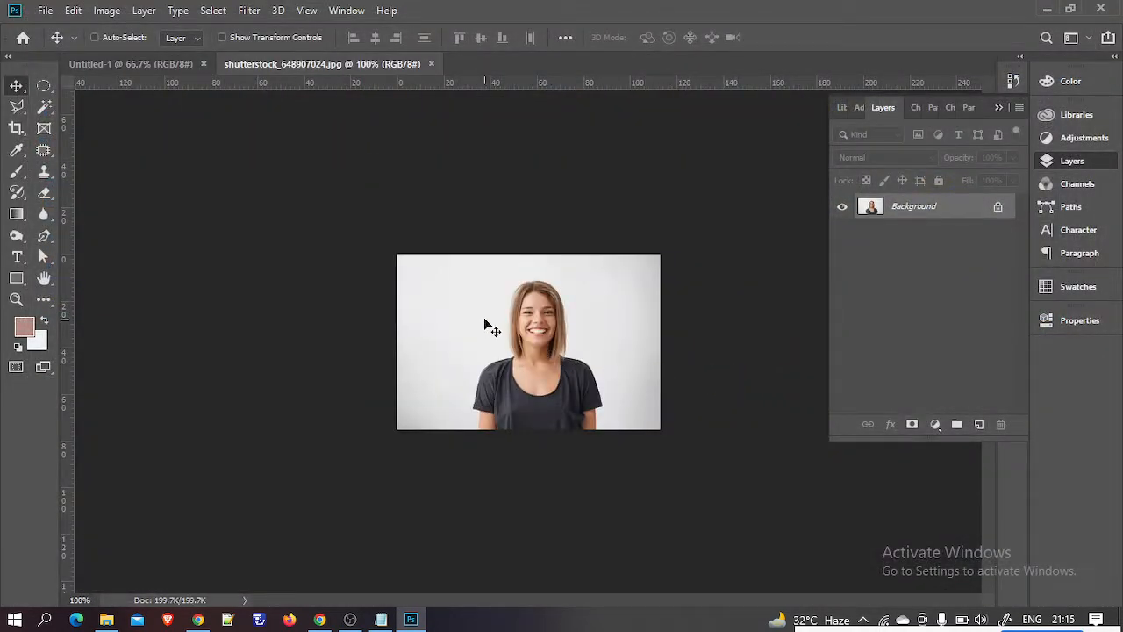
pyautogui.click(114, 70)
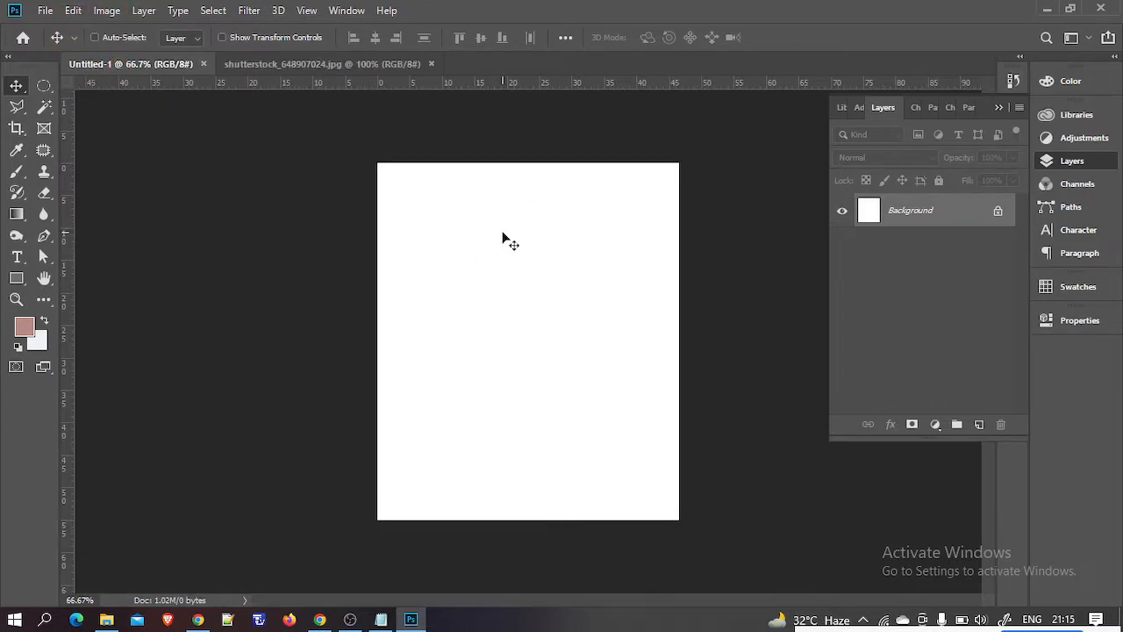
pyautogui.click(296, 65)
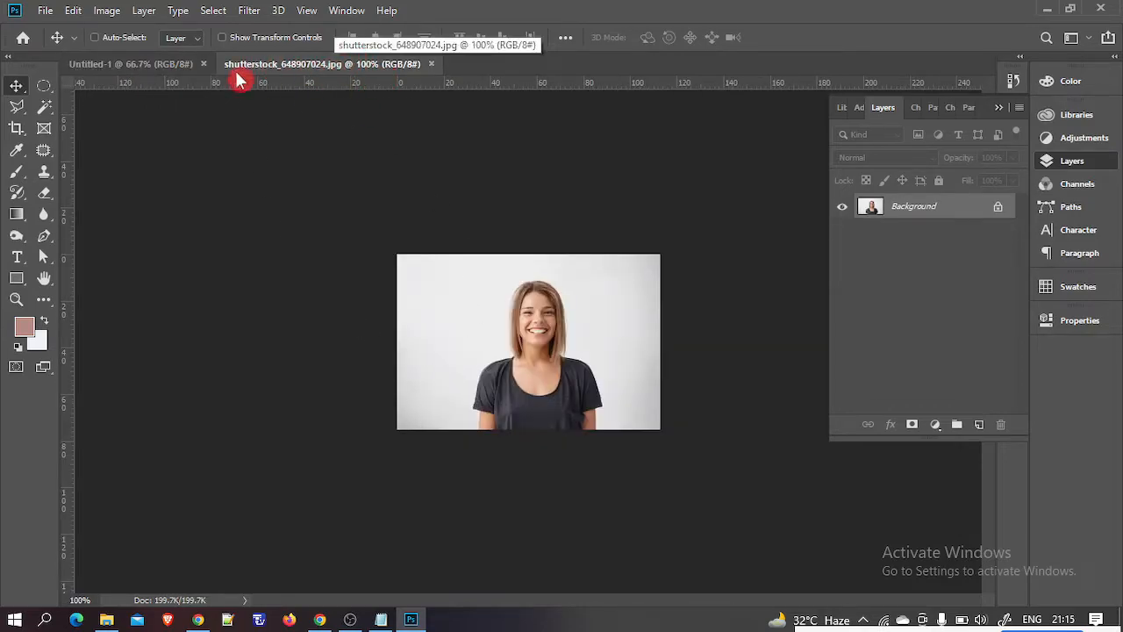
pyautogui.click(151, 69)
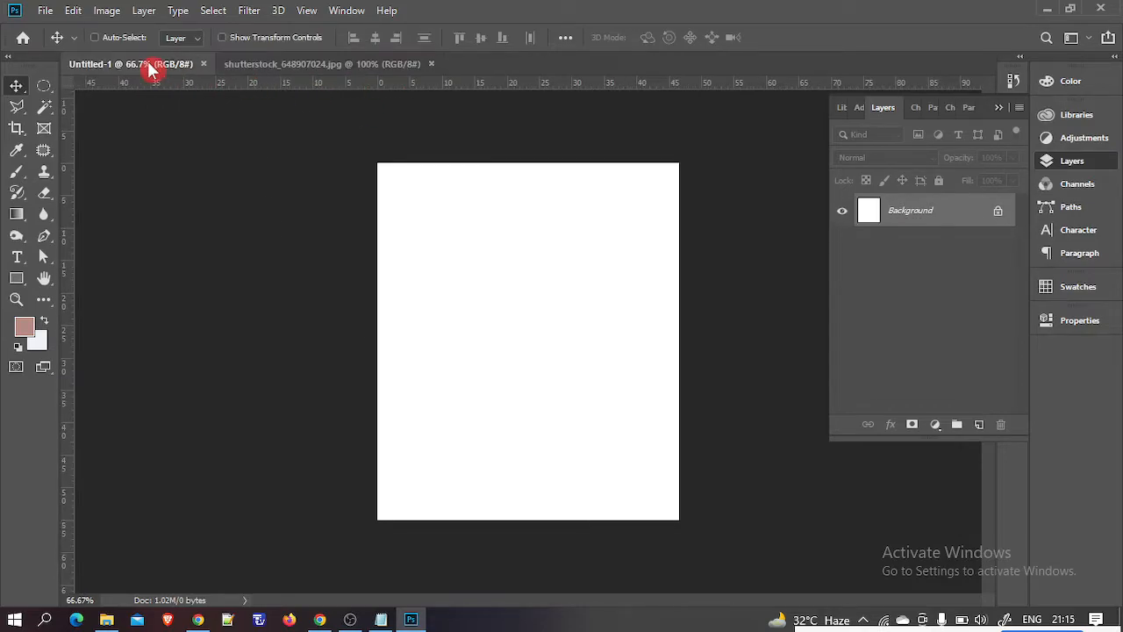
pyautogui.click(285, 70)
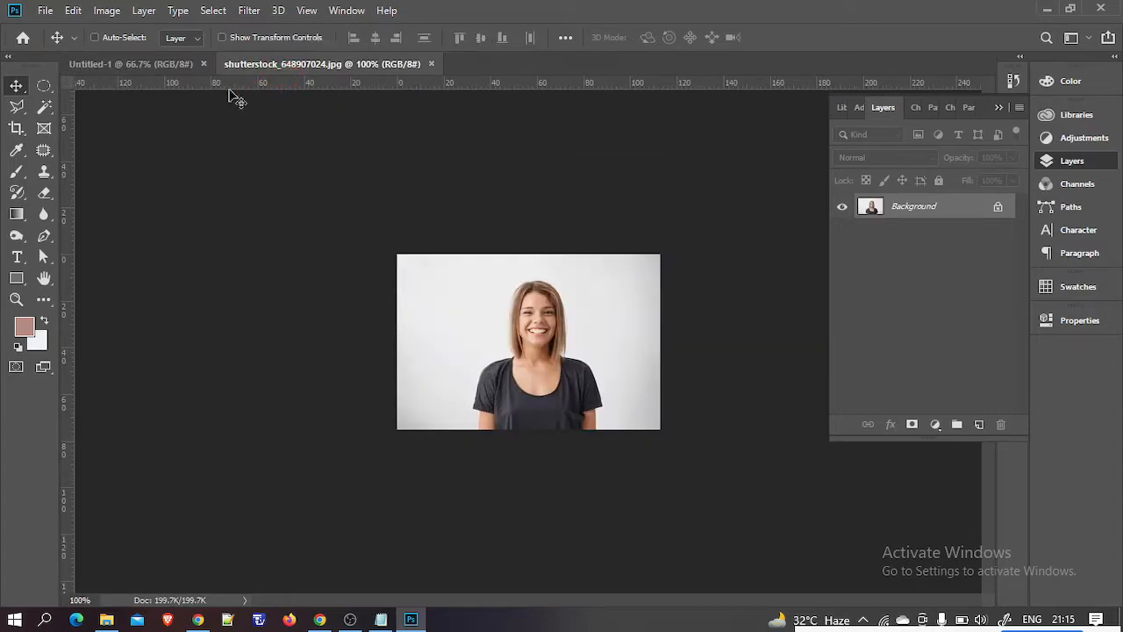
# Step: Copy the woman's photo from shutterstock_648907024.jpg onto the blank Untitled-1 canvas using the Move tool
pyautogui.click(150, 68)
pyautogui.click(310, 62)
pyautogui.click(169, 66)
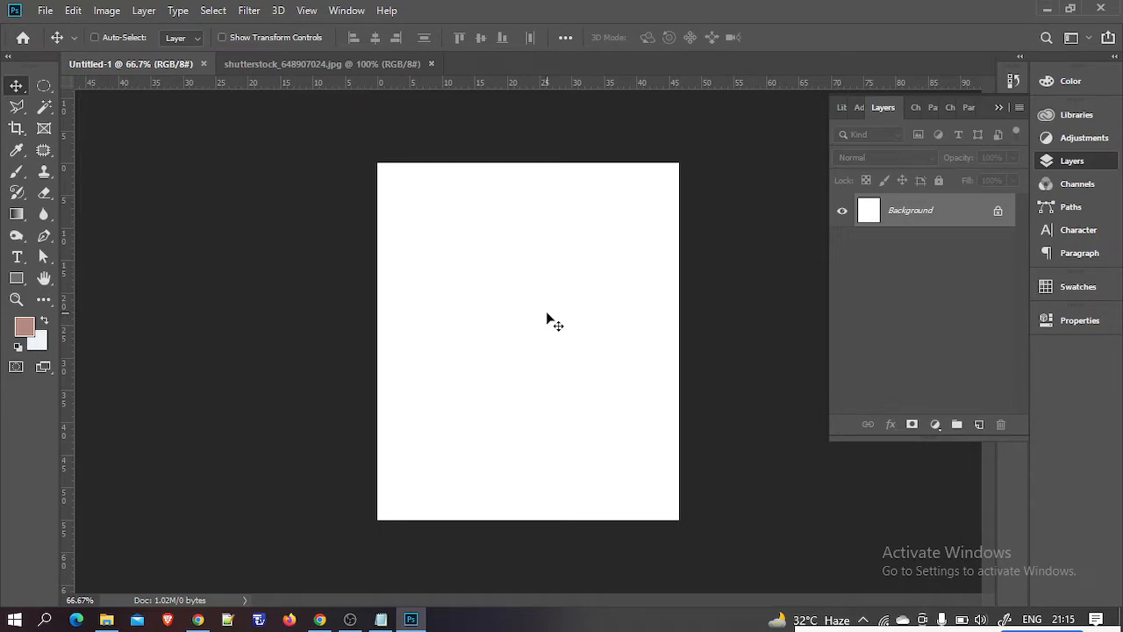
pyautogui.click(349, 68)
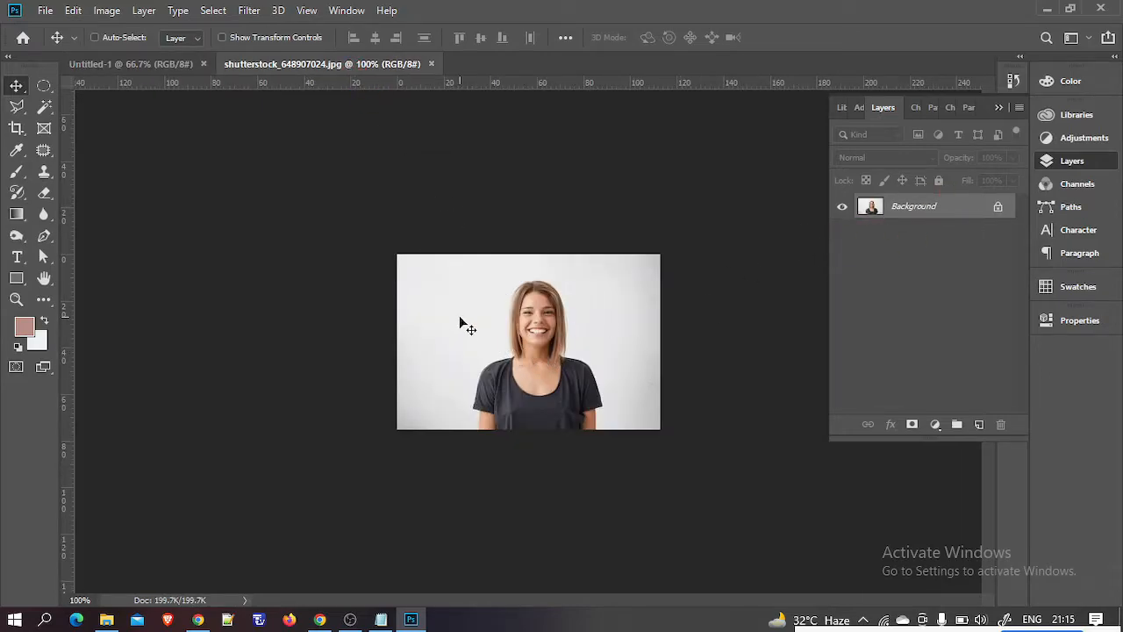
pyautogui.moveTo(460, 323)
pyautogui.mouseDown()
pyautogui.moveTo(162, 65)
pyautogui.moveTo(301, 222)
pyautogui.moveTo(466, 336)
pyautogui.mouseUp()
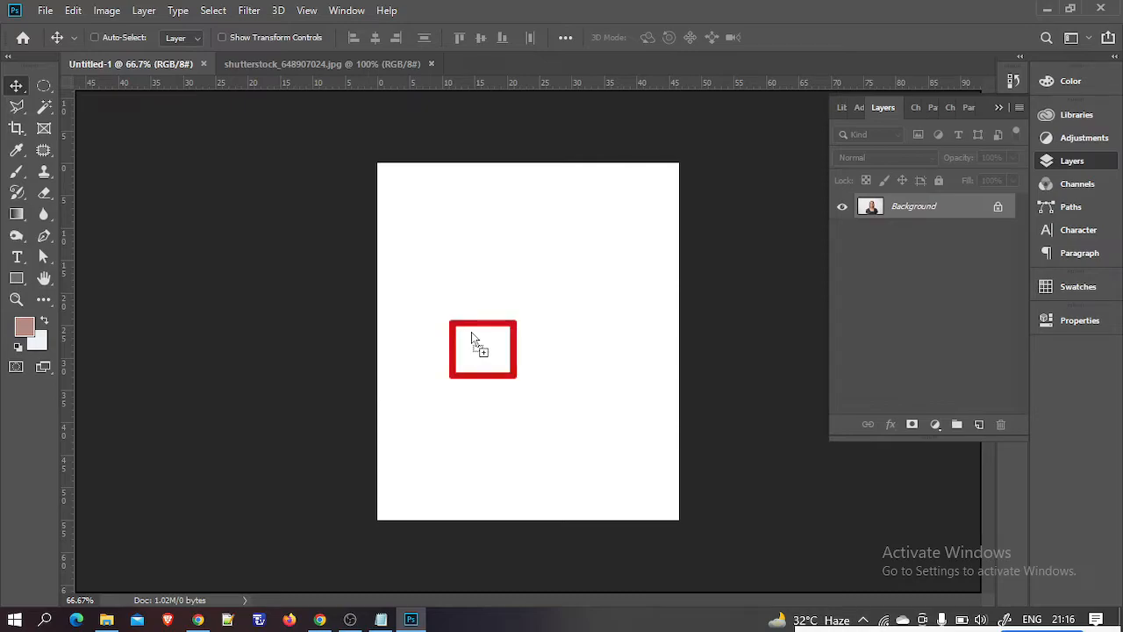
pyautogui.moveTo(471, 333); pyautogui.dragTo(471, 334)
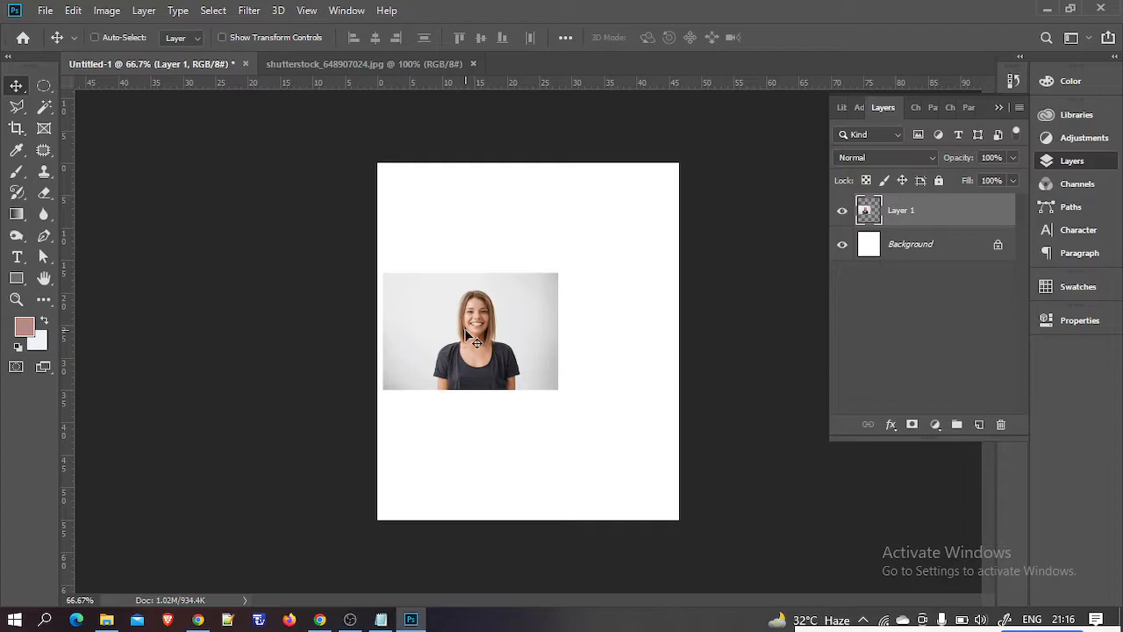
# Step: Select and copy the entire shutterstock_648907024.jpg image, and paste it into Untitled-1 as a second photo layer
pyautogui.click(295, 69)
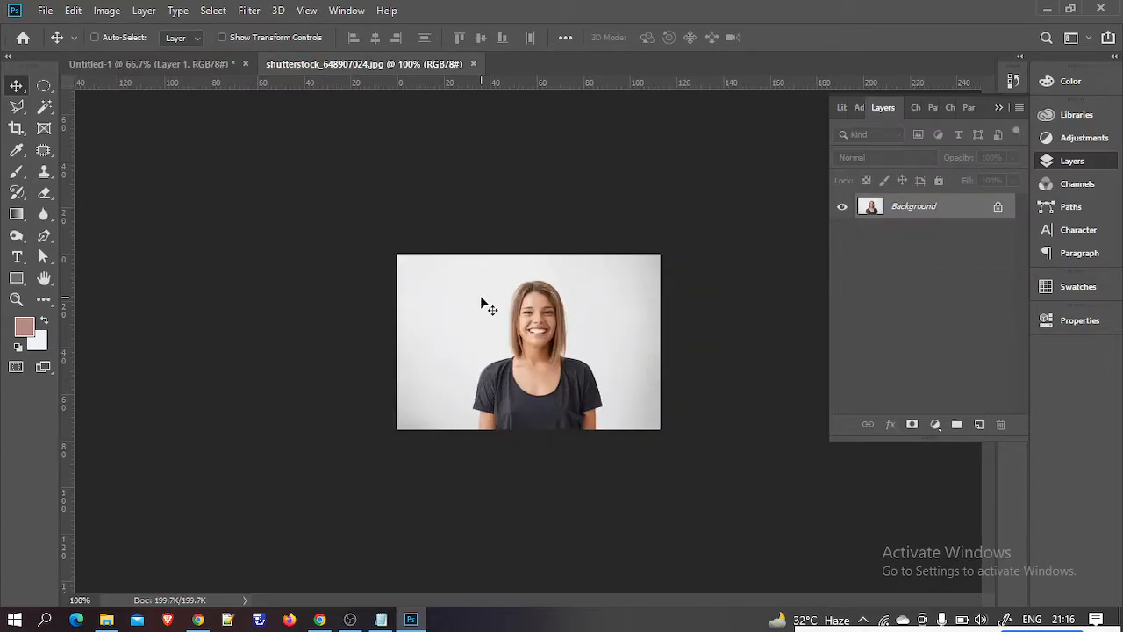
pyautogui.hotkey('ctrl', 'a')
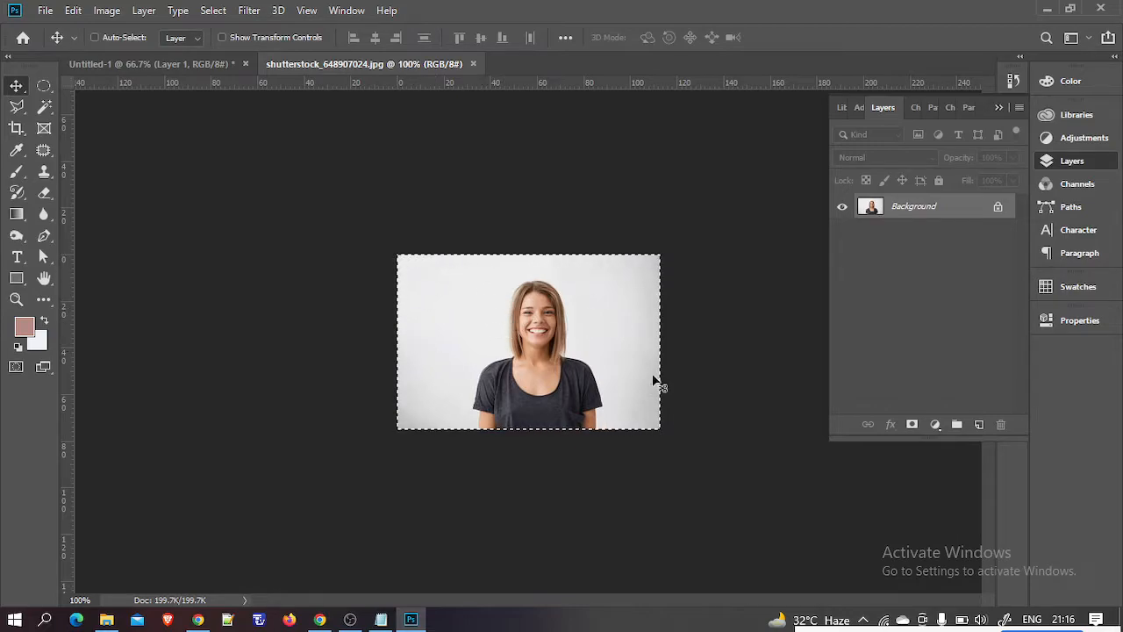
pyautogui.hotkey('ctrl', 'c')
pyautogui.click(100, 64)
pyautogui.hotkey('ctrl', 'v')
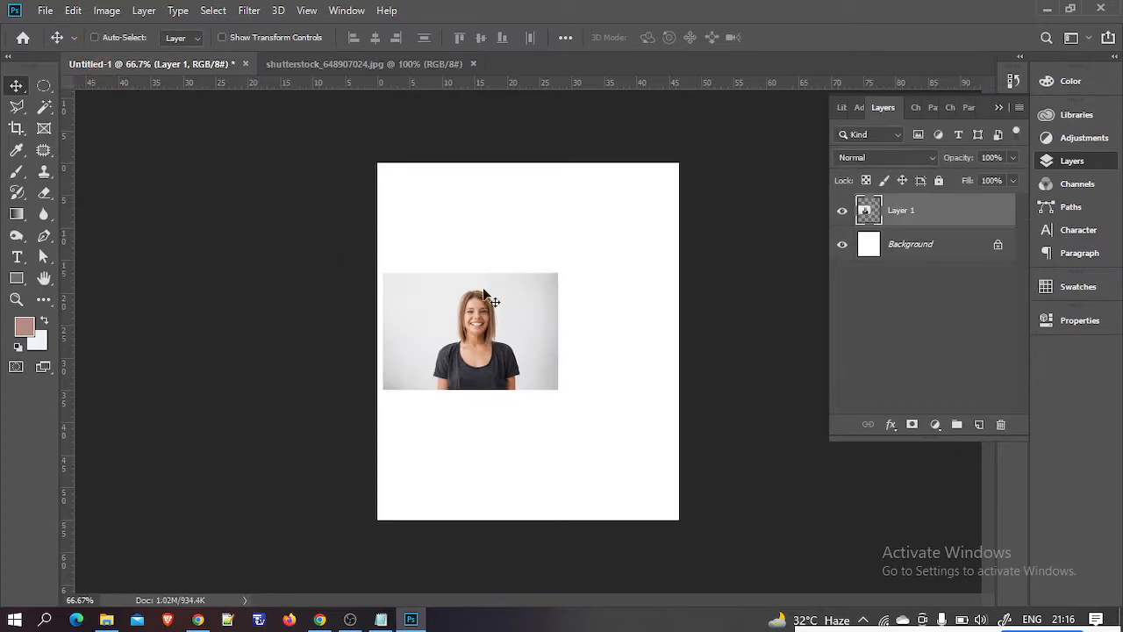
pyautogui.hotkey('ctrl', 'v')
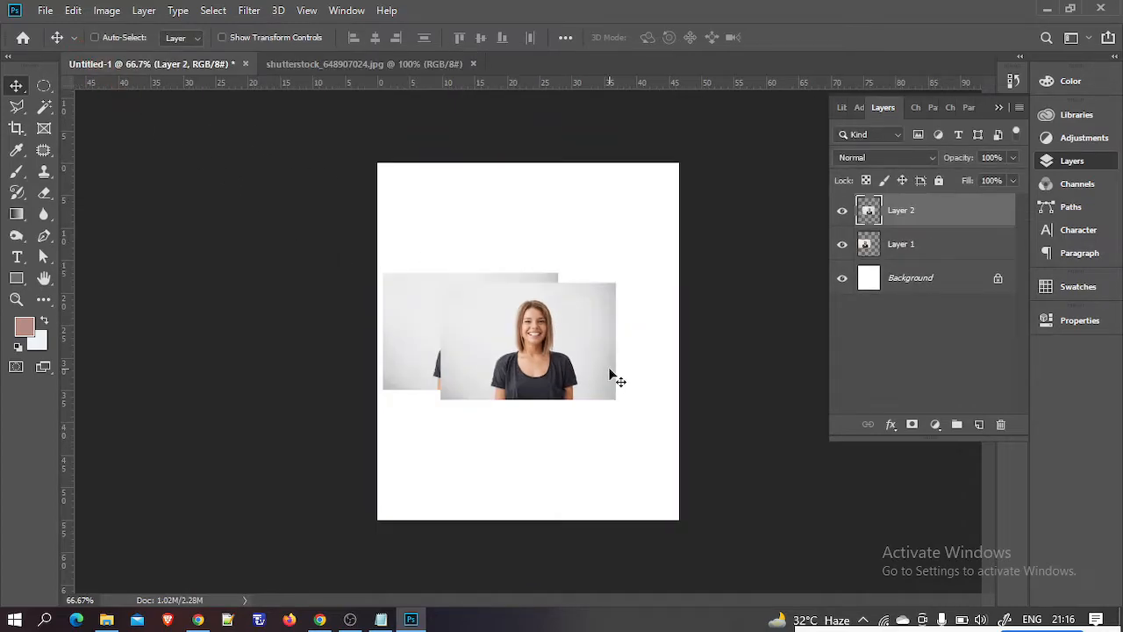
# Step: Move the pasted photo to the lower part of the page and the Layer 1 photo to the upper part
pyautogui.moveTo(556, 371); pyautogui.dragTo(530, 480)
pyautogui.rightClick(497, 303)
pyautogui.click(522, 308)
pyautogui.moveTo(500, 319); pyautogui.dragTo(542, 236)
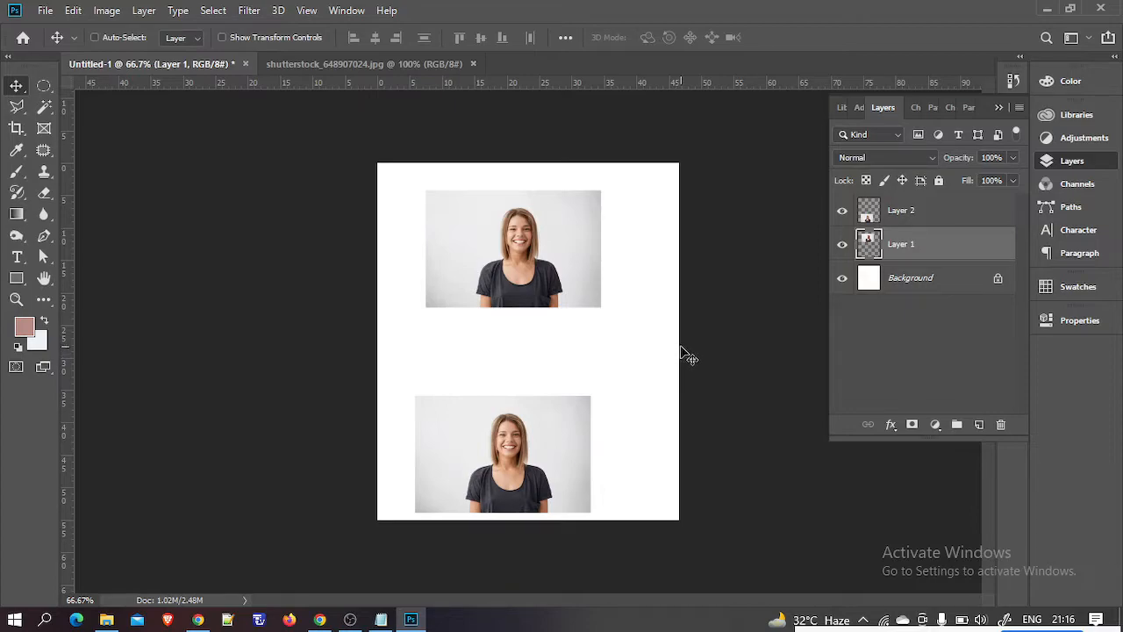
# Step: Select the Background layer from the layer choices on the canvas, and reselect Layer 1 the same way
pyautogui.rightClick(504, 215)
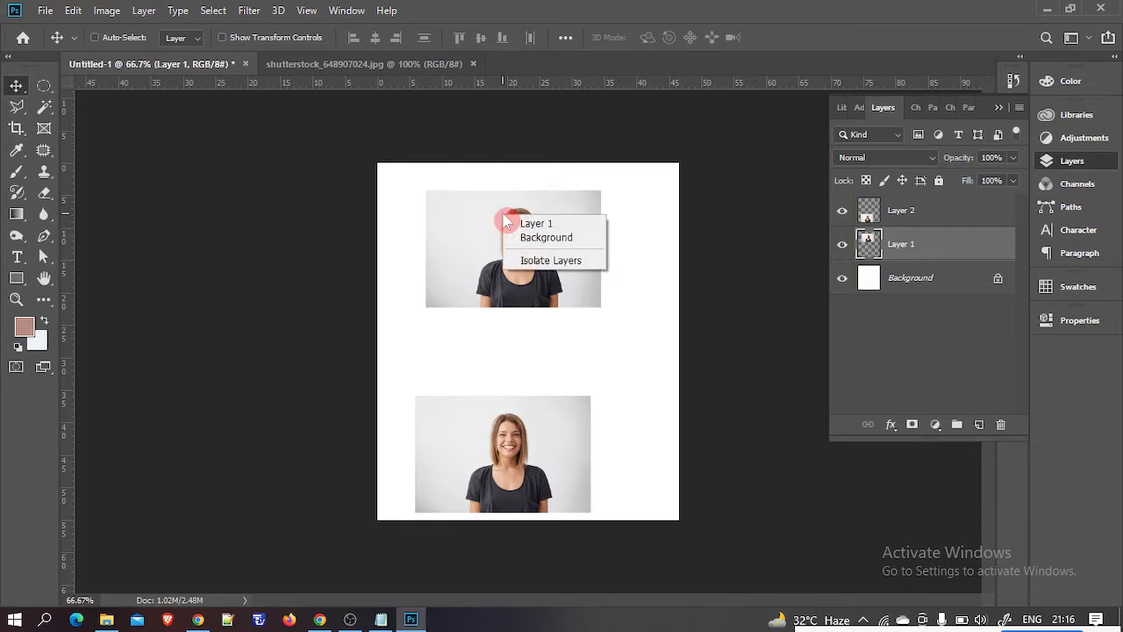
pyautogui.click(544, 240)
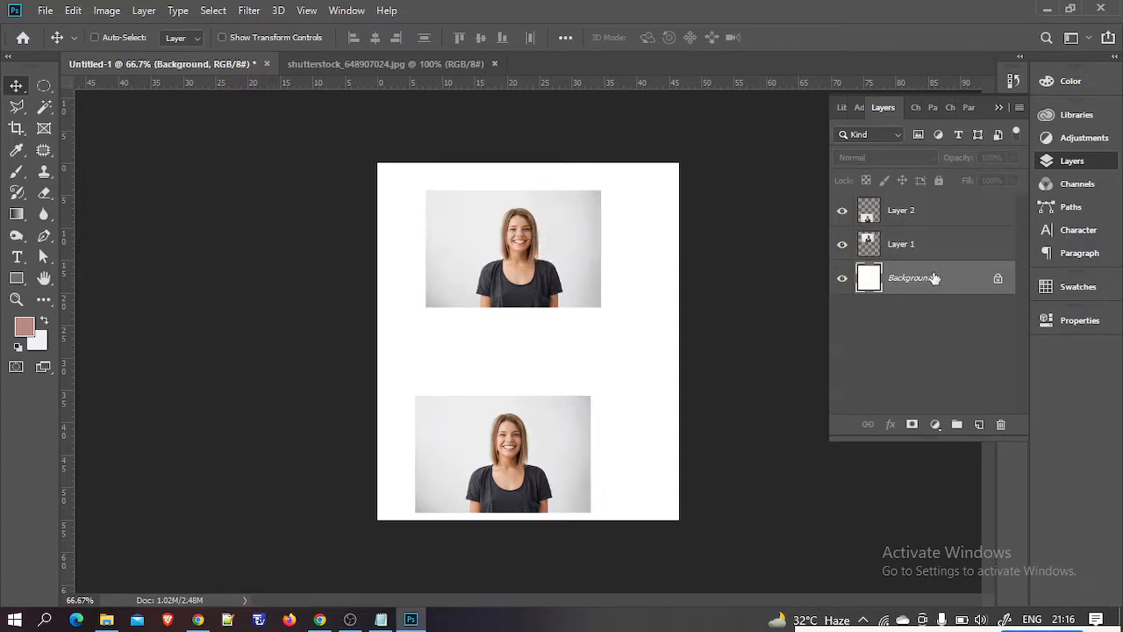
pyautogui.rightClick(560, 264)
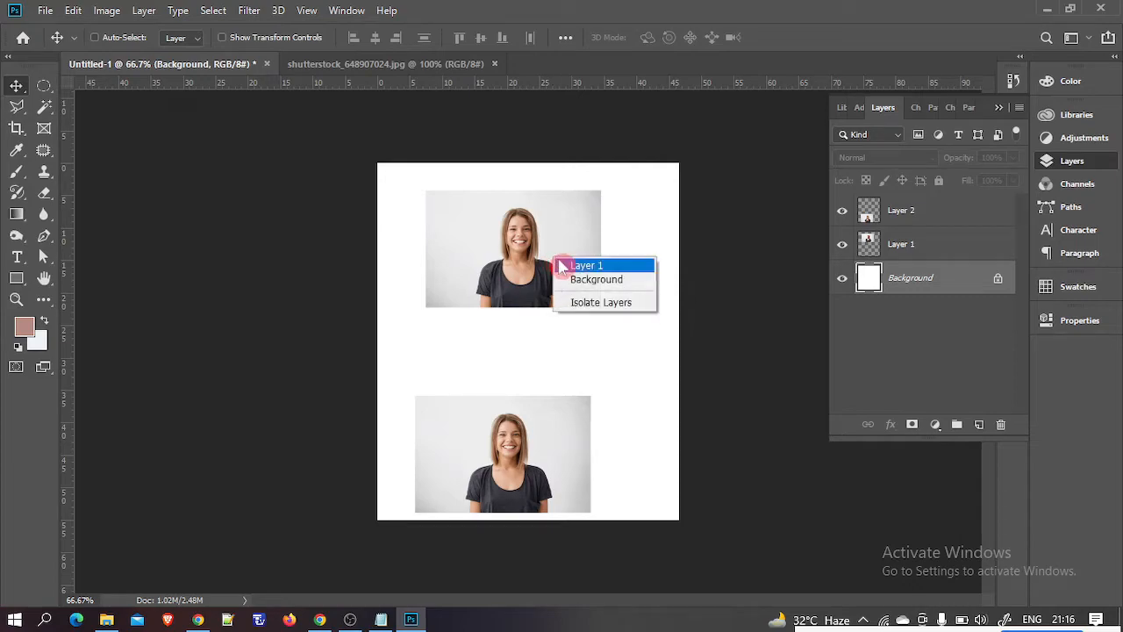
pyautogui.click(566, 265)
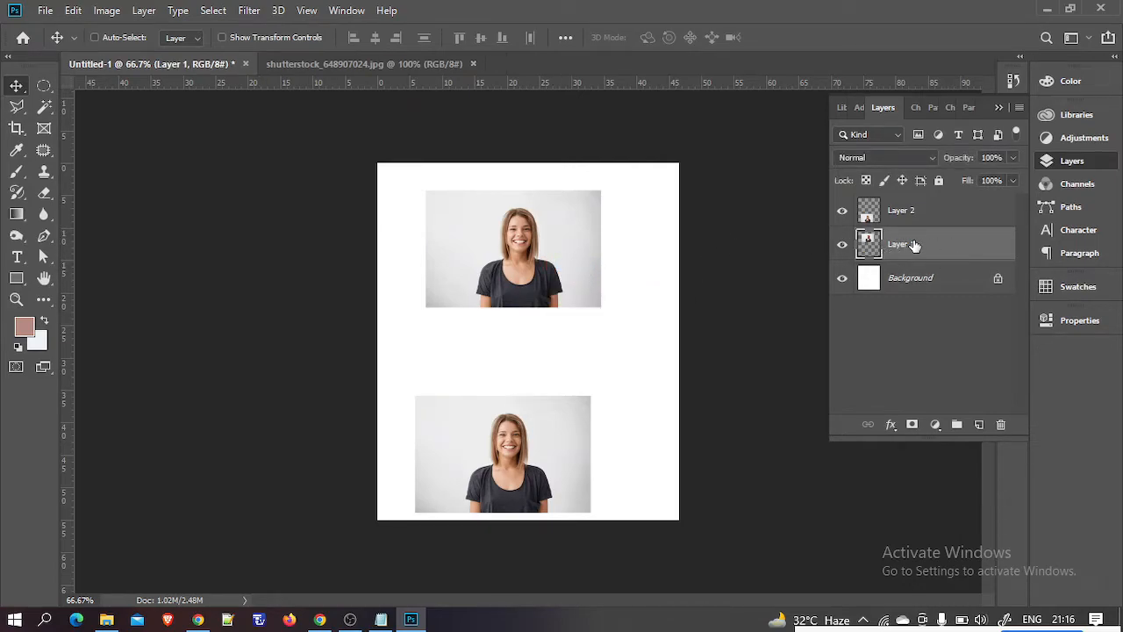
# Step: Select Layer 2 from the canvas and move its photo up, closer to the upper photo
pyautogui.rightClick(562, 432)
pyautogui.click(595, 436)
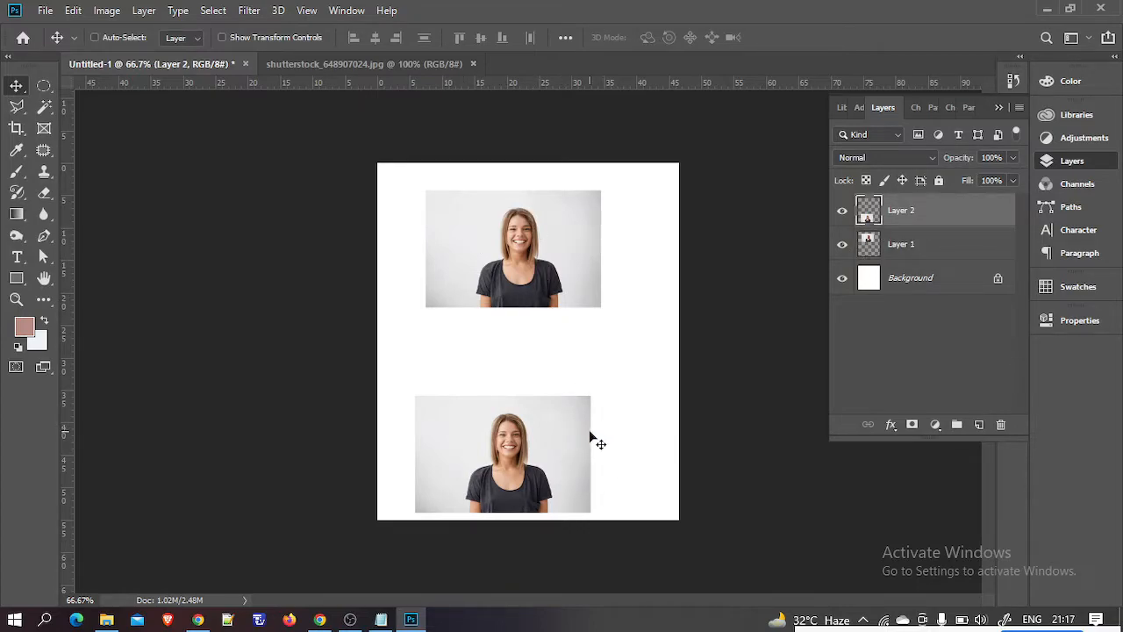
pyautogui.moveTo(574, 436); pyautogui.dragTo(585, 396)
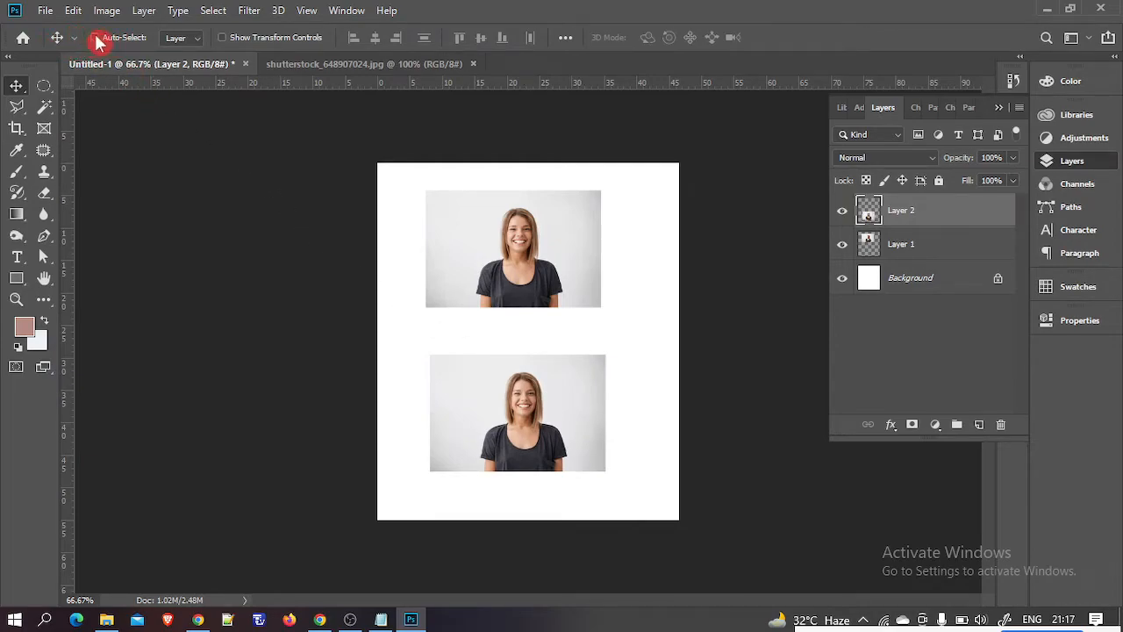
# Step: Show the transform controls, scale the lower photo to about 96% and move it up slightly, finishing with Layer 1 selected
pyautogui.click(223, 39)
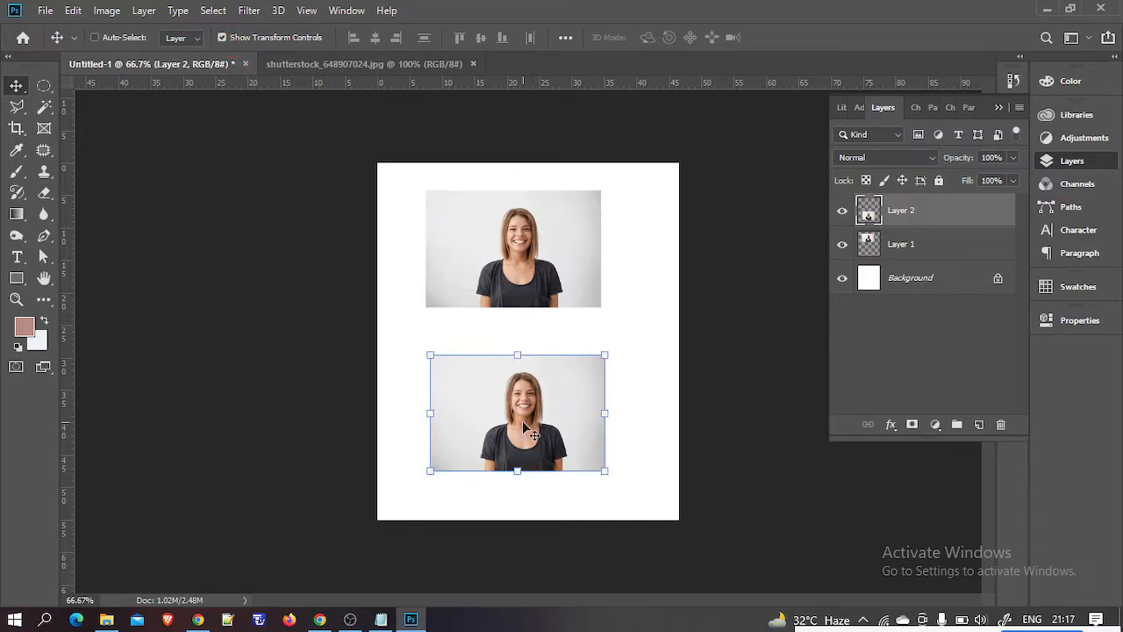
pyautogui.moveTo(605, 471)
pyautogui.mouseDown()
pyautogui.moveTo(559, 441)
pyautogui.moveTo(609, 482)
pyautogui.moveTo(567, 411)
pyautogui.moveTo(596, 472)
pyautogui.mouseUp()
pyautogui.moveTo(542, 406)
pyautogui.mouseDown()
pyautogui.moveTo(554, 402)
pyautogui.moveTo(537, 388)
pyautogui.mouseUp()
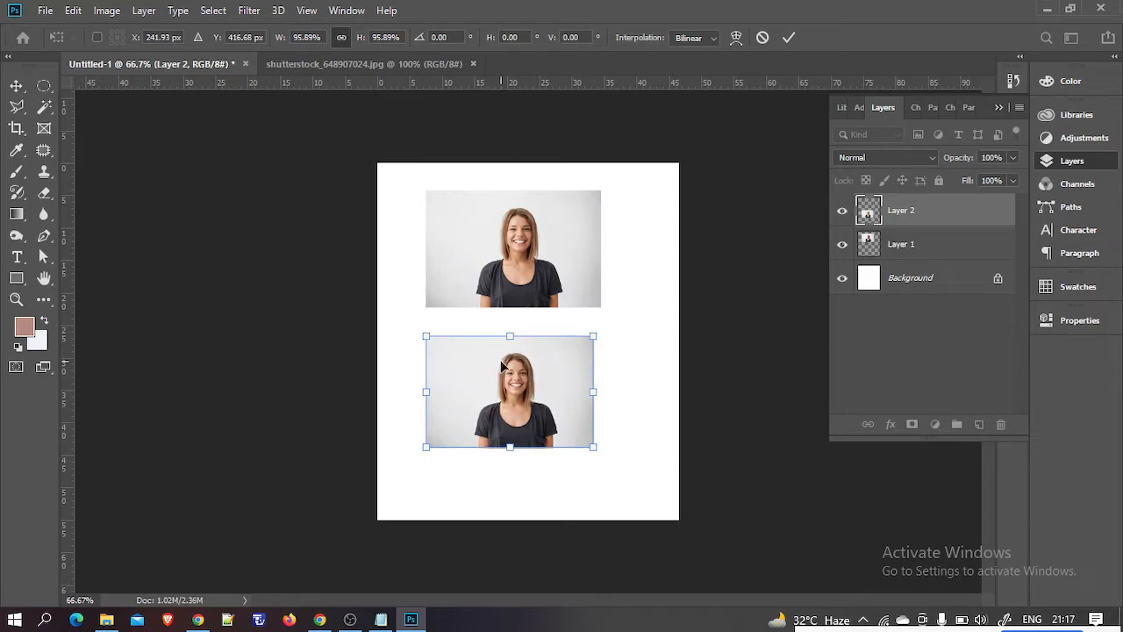
pyautogui.click(899, 247)
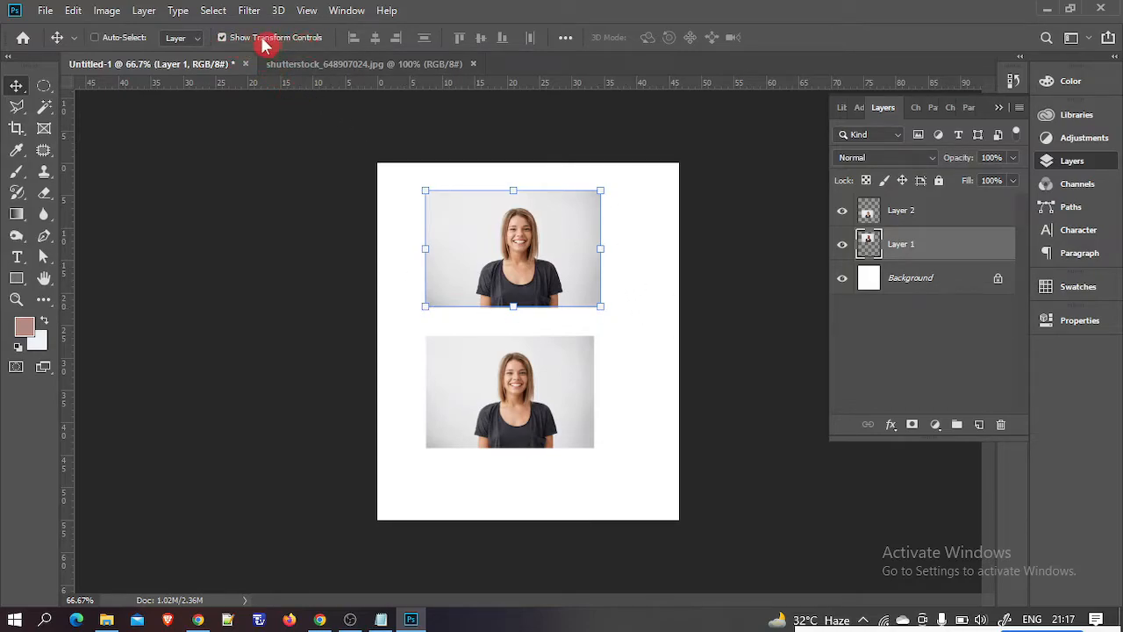
# Step: Hide the transform controls and bring up a Free Transform box around the upper photo on Layer 1
pyautogui.click(223, 38)
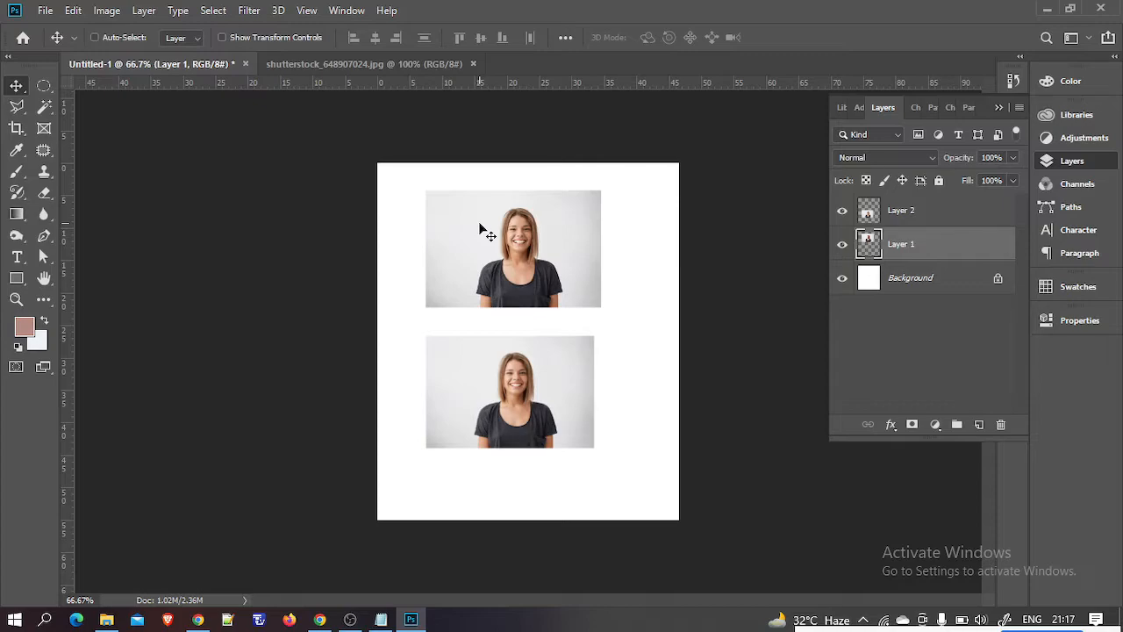
pyautogui.click(74, 10)
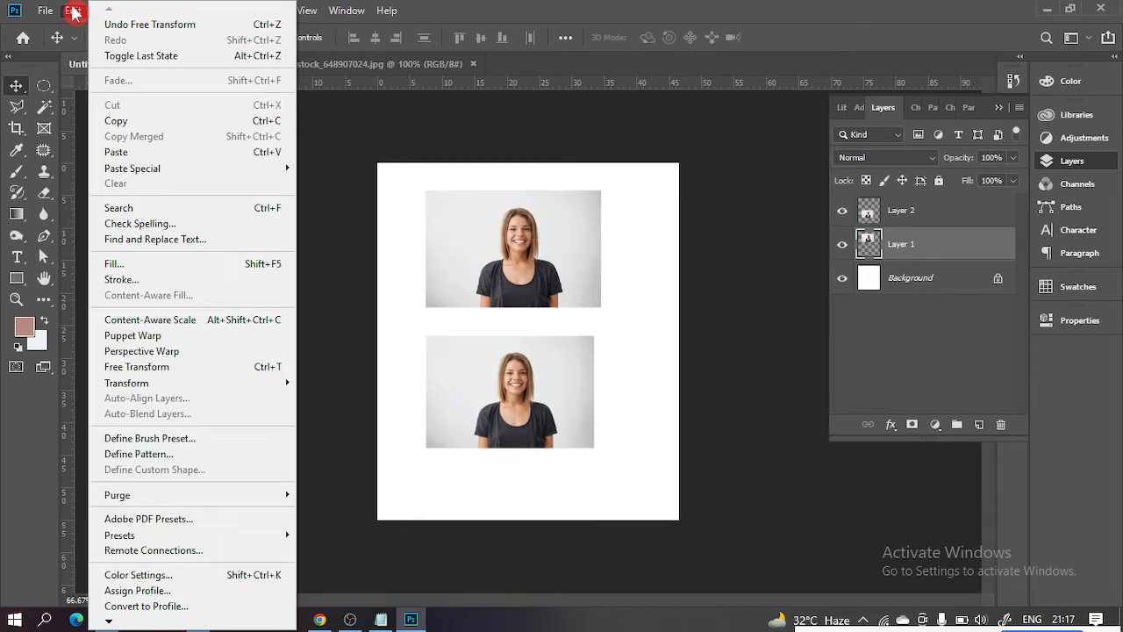
pyautogui.click(555, 266)
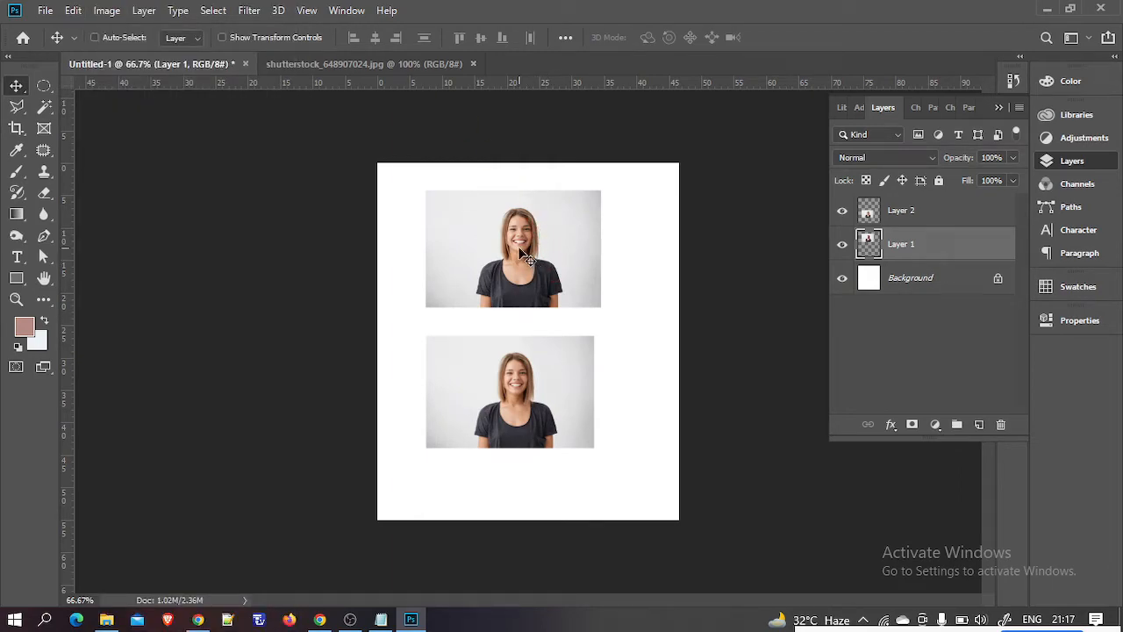
pyautogui.click(73, 12)
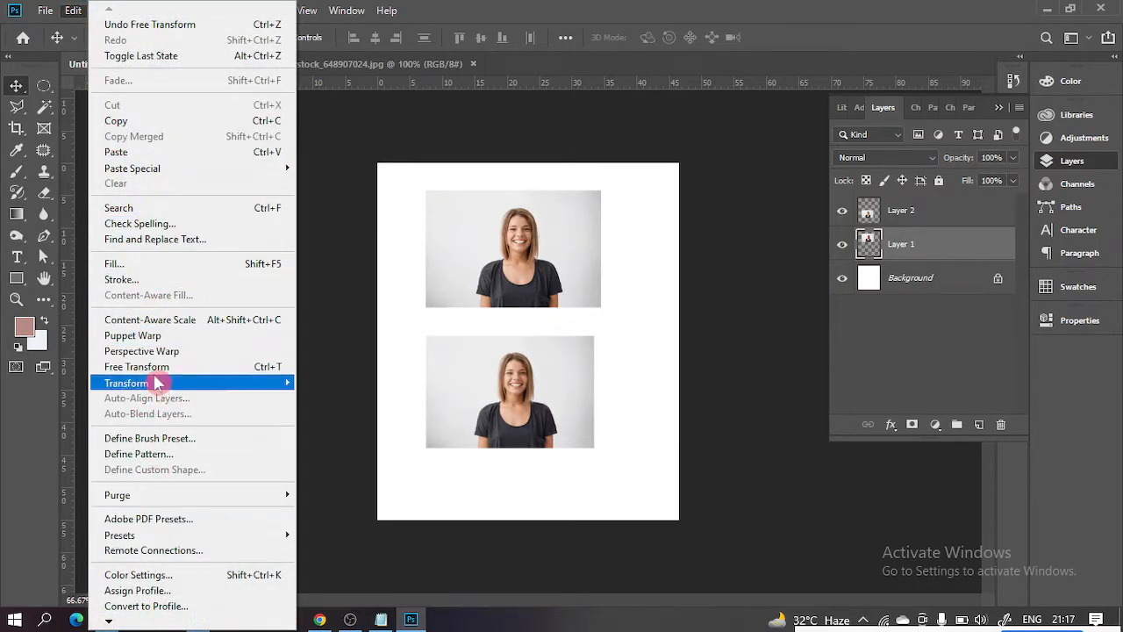
pyautogui.moveTo(156, 387)
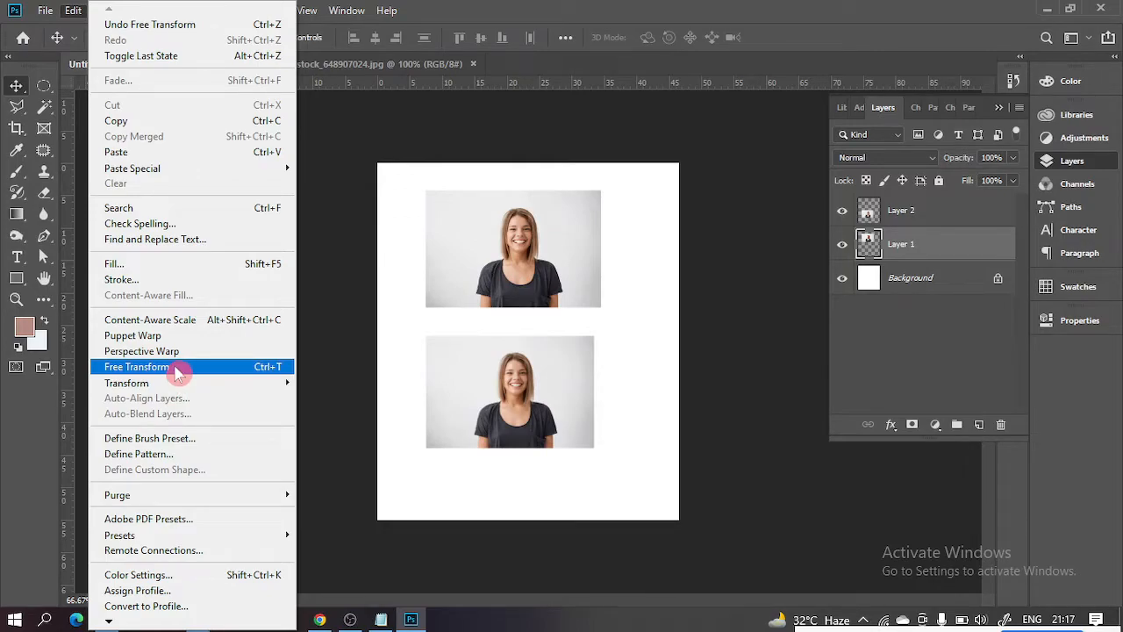
pyautogui.click(178, 375)
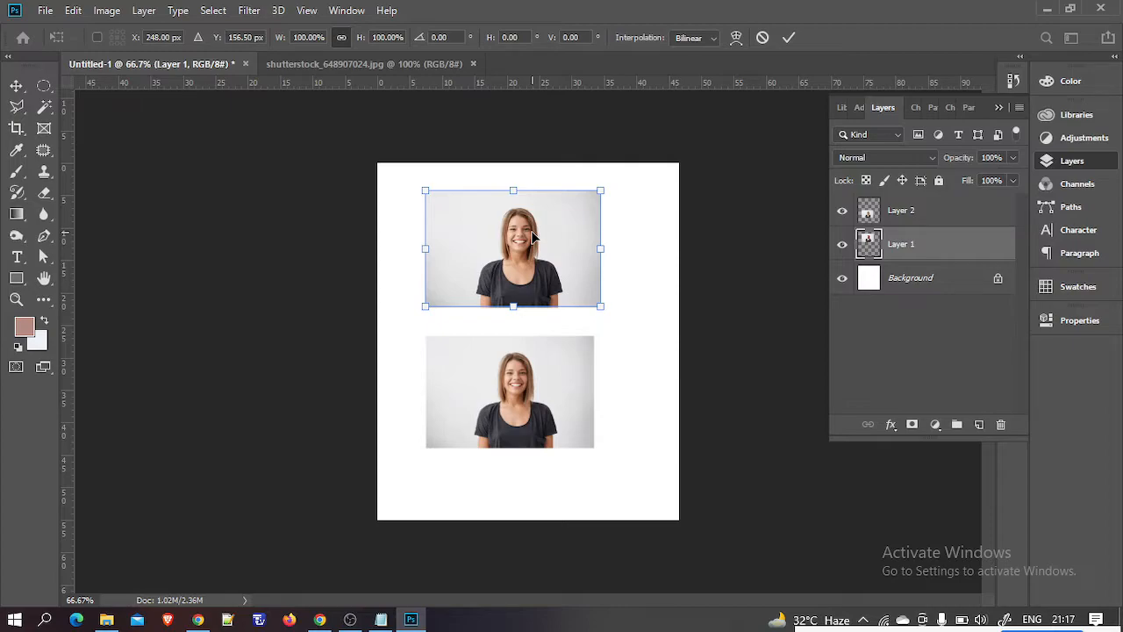
pyautogui.press('Return')
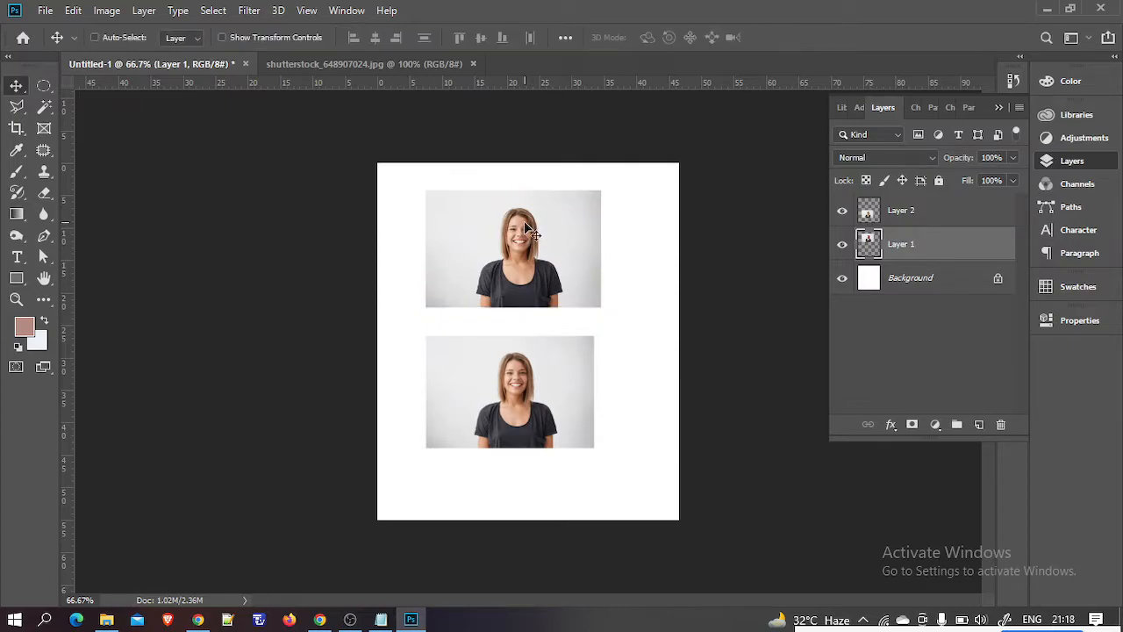
# Step: Show the transform controls again, shrink the upper photo slightly from its lower-right corner and nudge it down and to the right
pyautogui.click(266, 38)
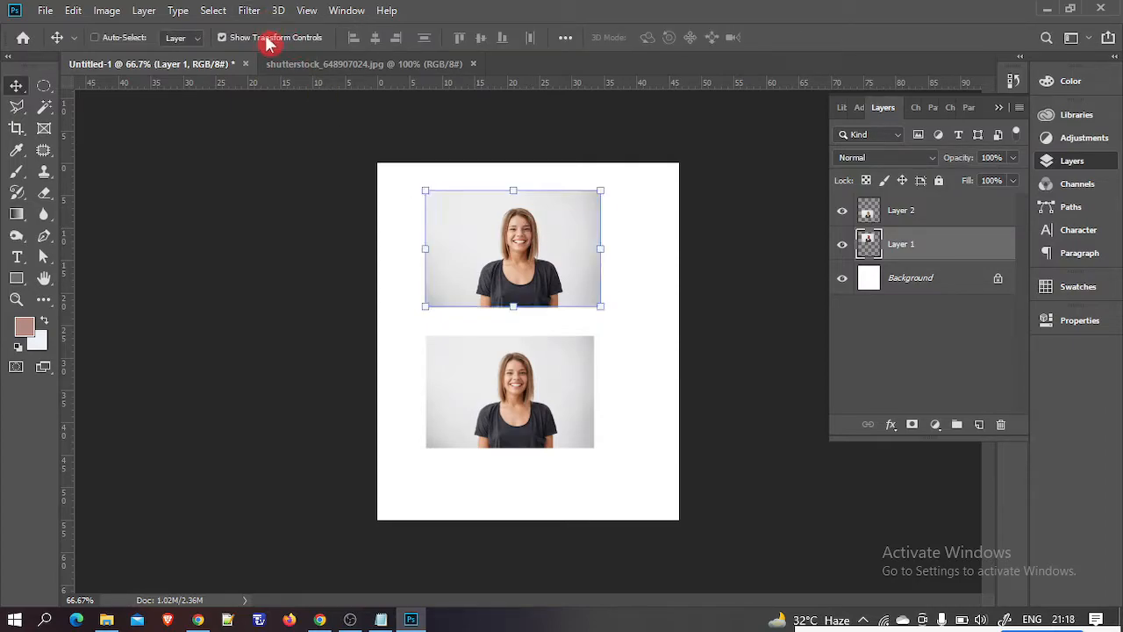
pyautogui.click(618, 285)
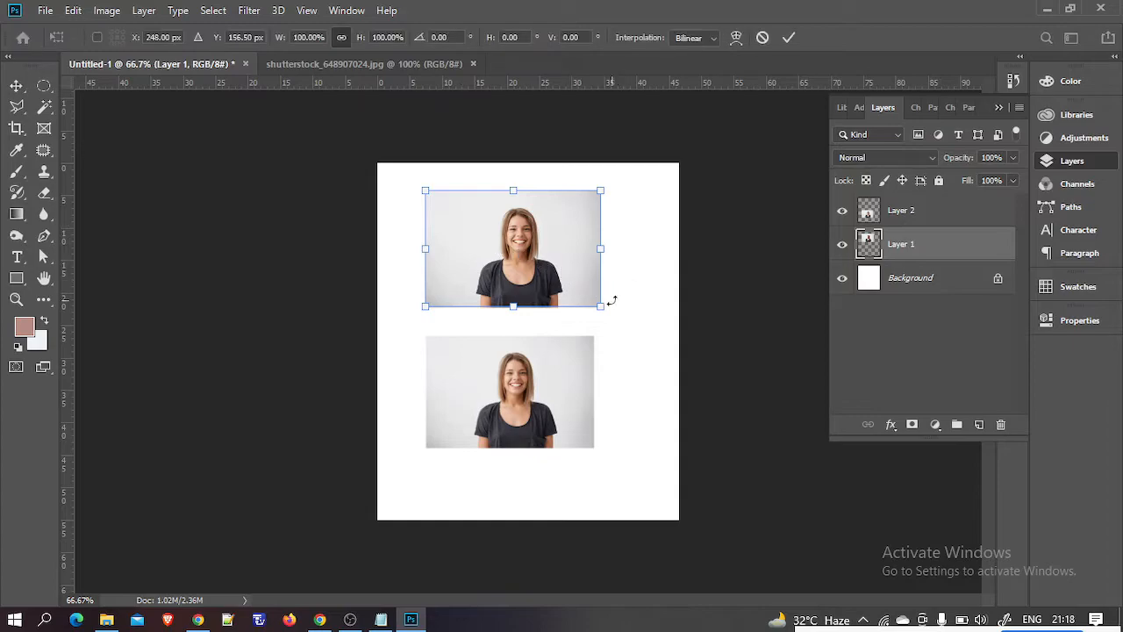
pyautogui.moveTo(600, 312)
pyautogui.mouseDown()
pyautogui.moveTo(587, 297)
pyautogui.moveTo(596, 307)
pyautogui.mouseUp()
pyautogui.press('Return')
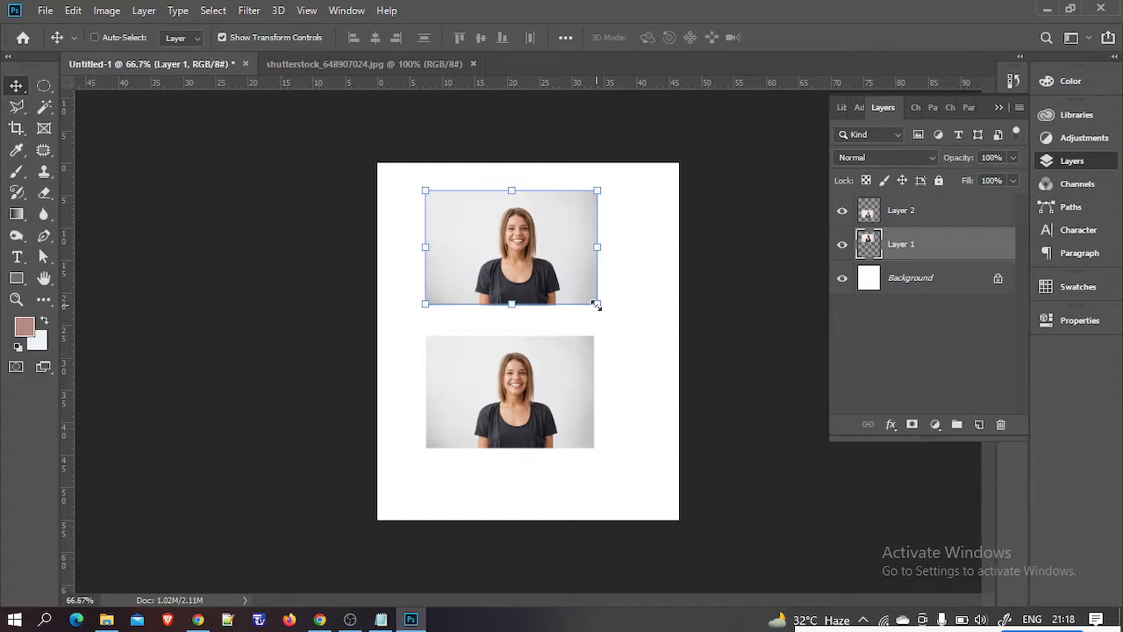
pyautogui.moveTo(559, 271); pyautogui.dragTo(556, 276)
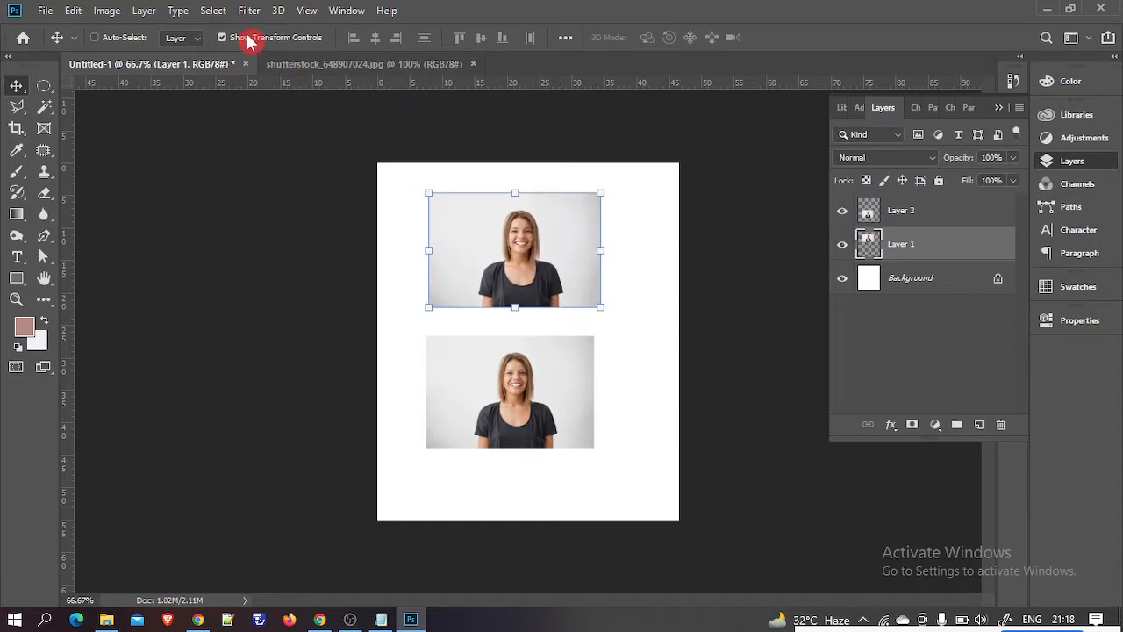
# Step: Scale the upper photo to about 98% and move it down so its sides line up with the lower photo
pyautogui.moveTo(598, 304)
pyautogui.mouseDown()
pyautogui.moveTo(561, 277)
pyautogui.moveTo(596, 304)
pyautogui.mouseUp()
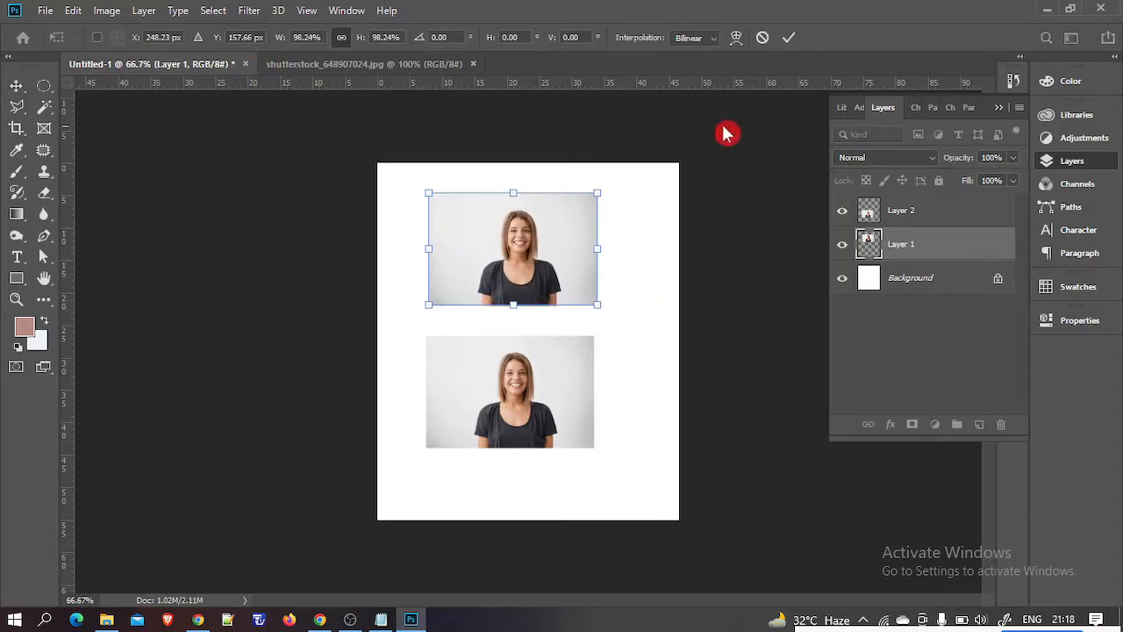
pyautogui.click(789, 39)
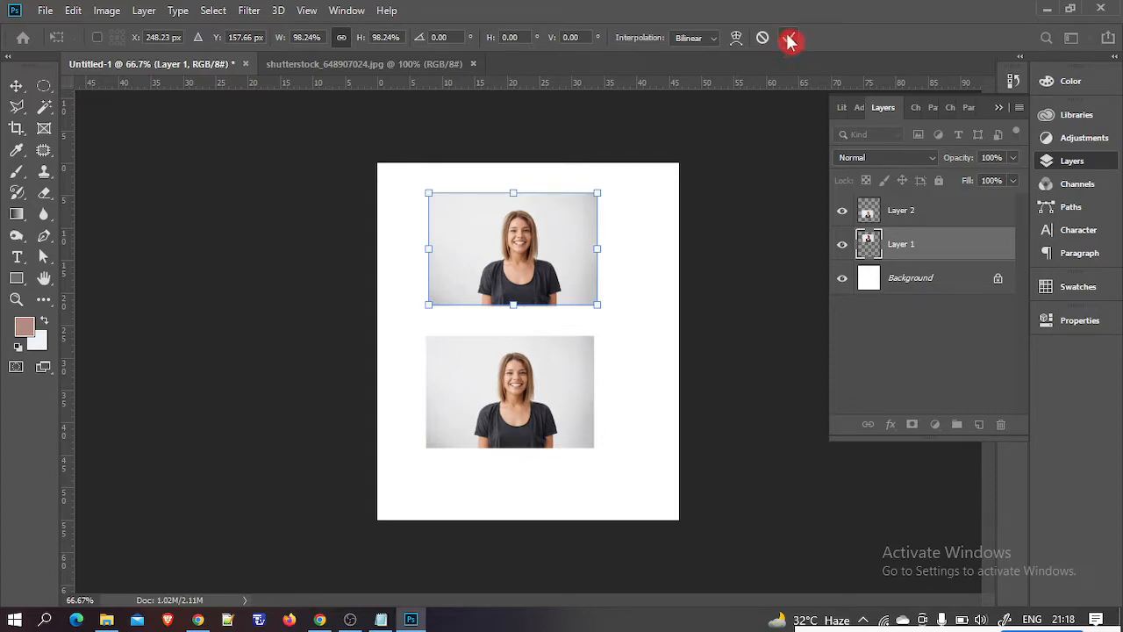
pyautogui.moveTo(500, 242)
pyautogui.mouseDown()
pyautogui.moveTo(494, 226)
pyautogui.moveTo(502, 250)
pyautogui.mouseUp()
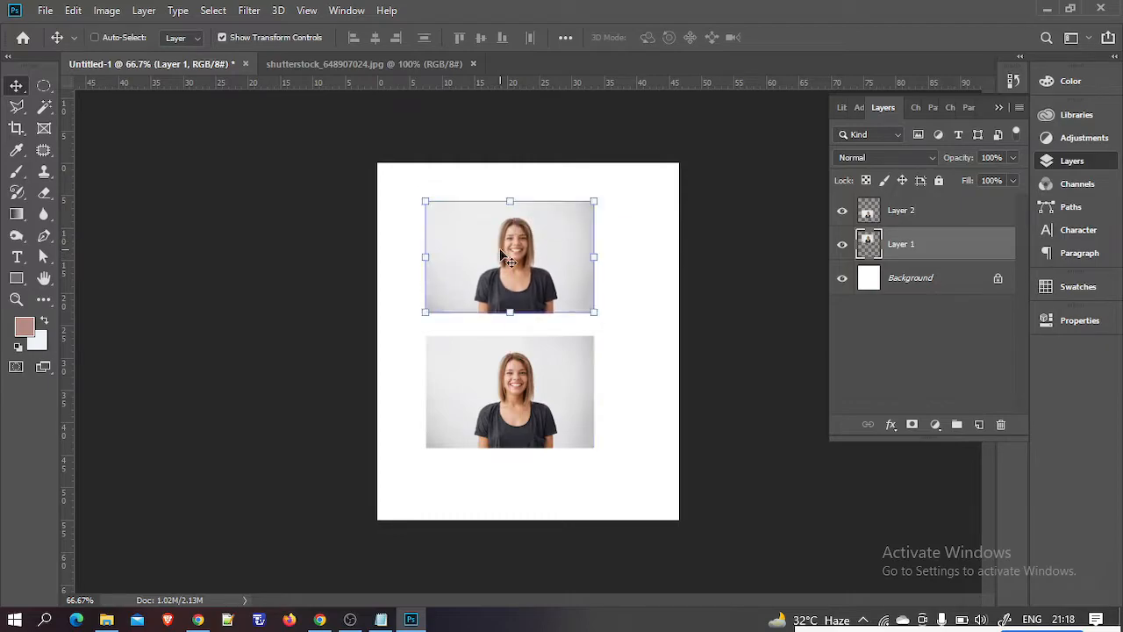
# Step: Enlarge the Layer 1 photo to about 178% so it spans the page width, and select the smaller photo's Layer 2
pyautogui.moveTo(594, 311); pyautogui.dragTo(727, 394)
pyautogui.moveTo(635, 316); pyautogui.dragTo(573, 243)
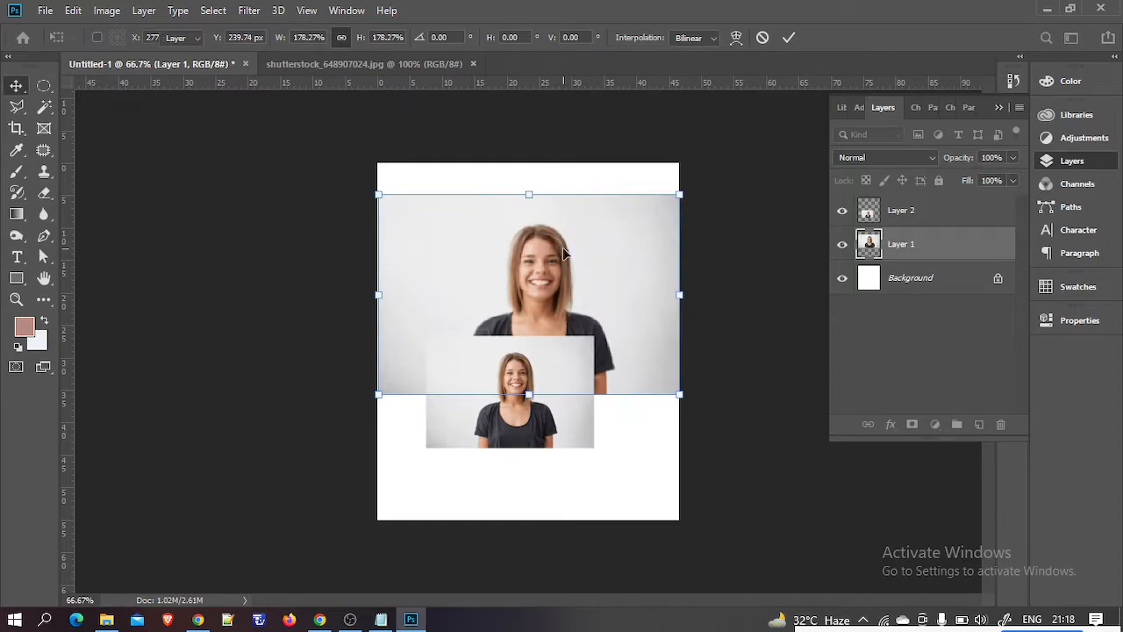
pyautogui.press('Return')
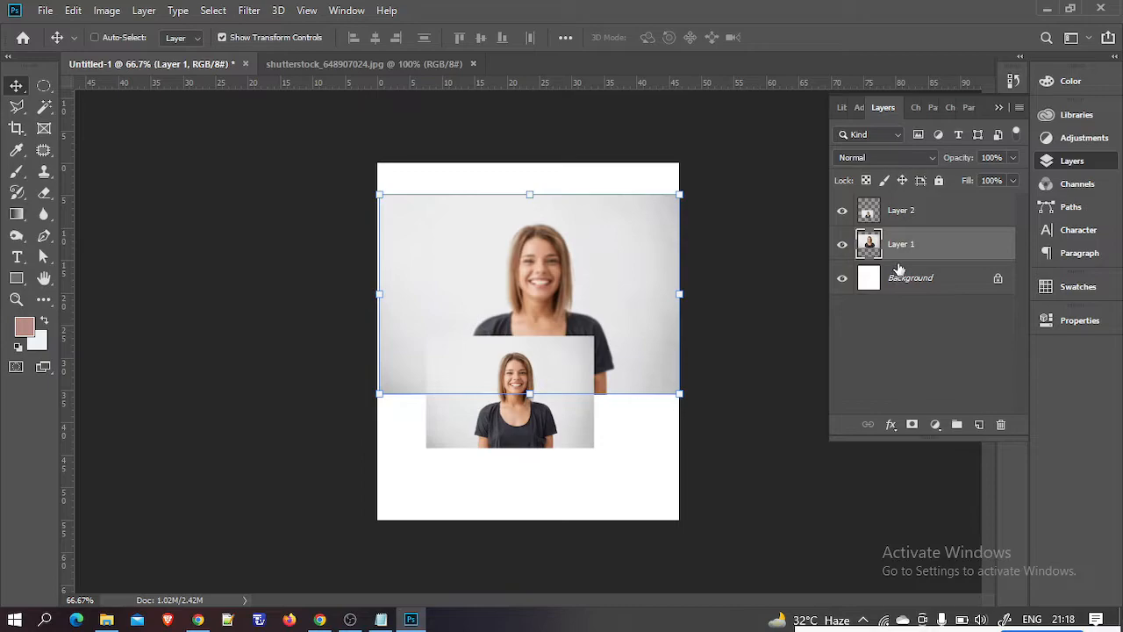
pyautogui.click(901, 215)
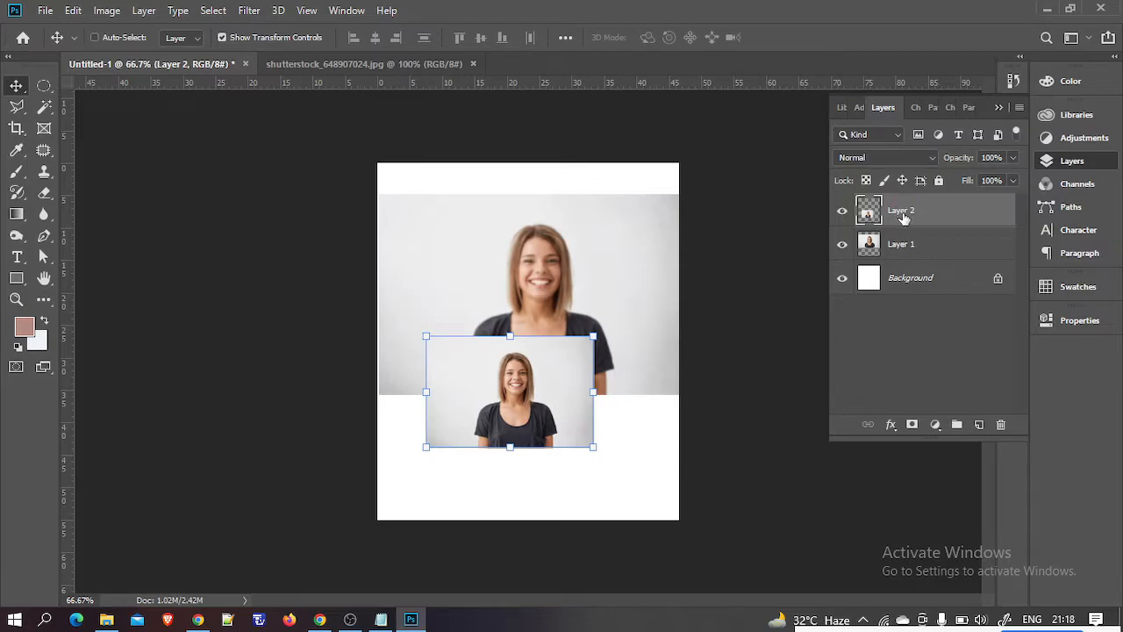
# Step: Move the smaller Layer 2 photo straight down into the white area below the large Layer 1 photo
pyautogui.click(905, 250)
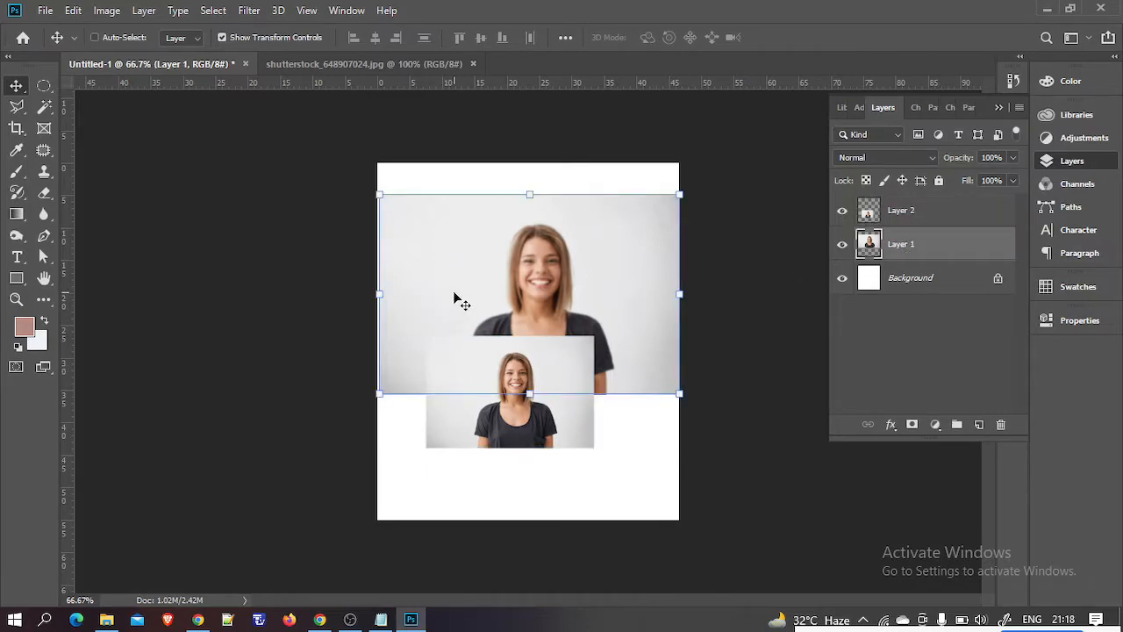
pyautogui.click(904, 209)
pyautogui.moveTo(537, 426); pyautogui.dragTo(542, 487)
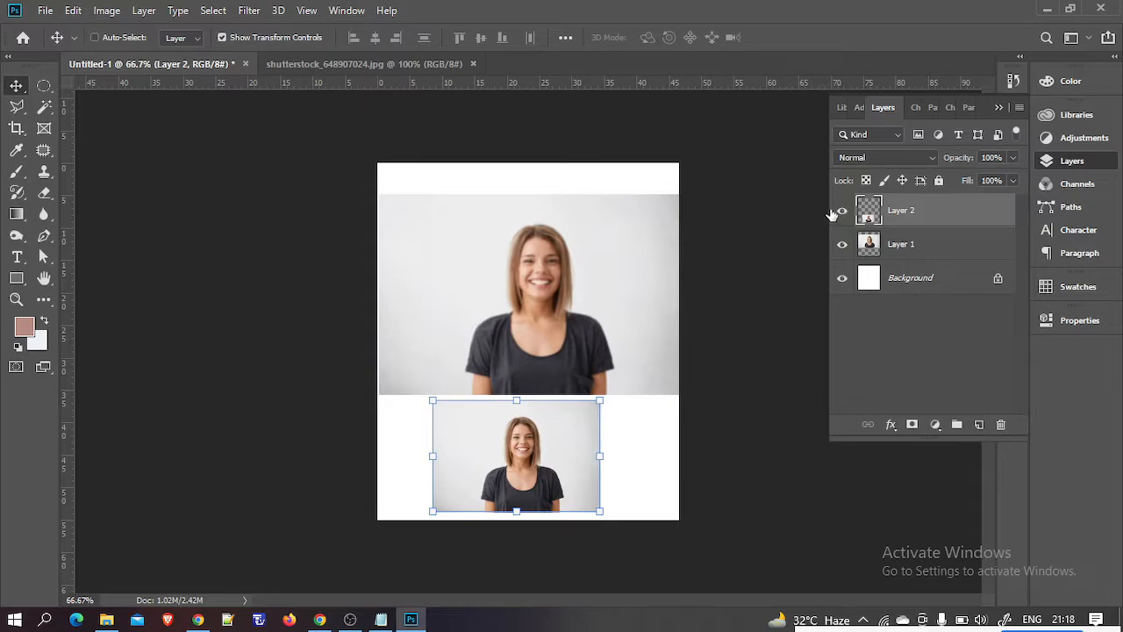
# Step: Hide Layer 2 and move the Layer 1 photo down to about mid-page, with the transform controls switched off
pyautogui.click(842, 214)
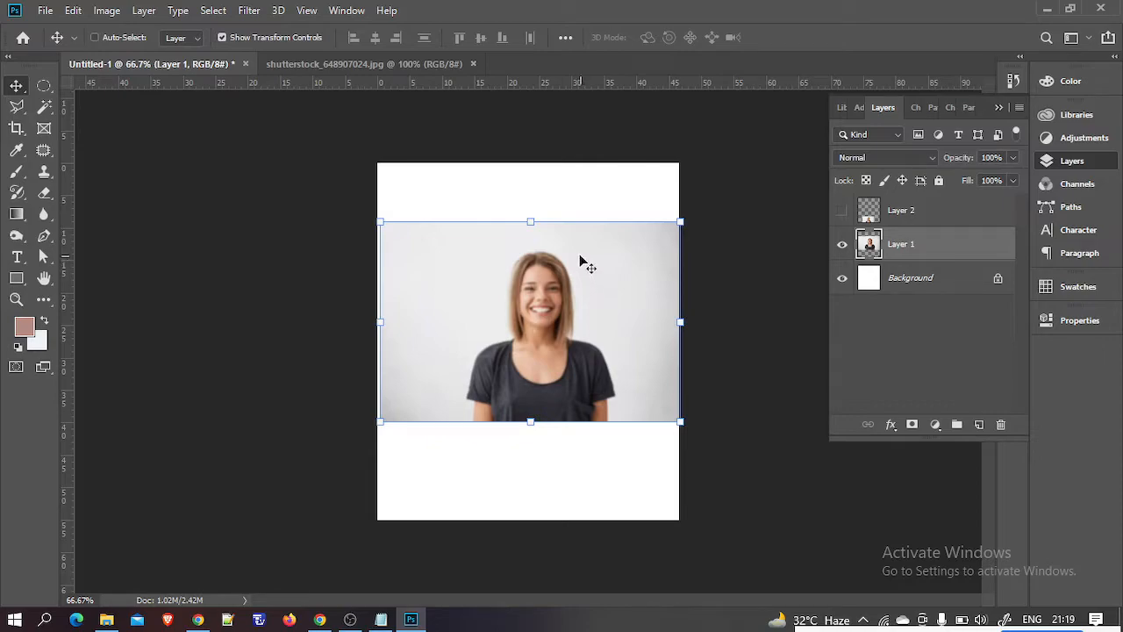
pyautogui.moveTo(582, 256)
pyautogui.mouseDown()
pyautogui.moveTo(602, 273)
pyautogui.moveTo(593, 270)
pyautogui.mouseUp()
pyautogui.click(286, 42)
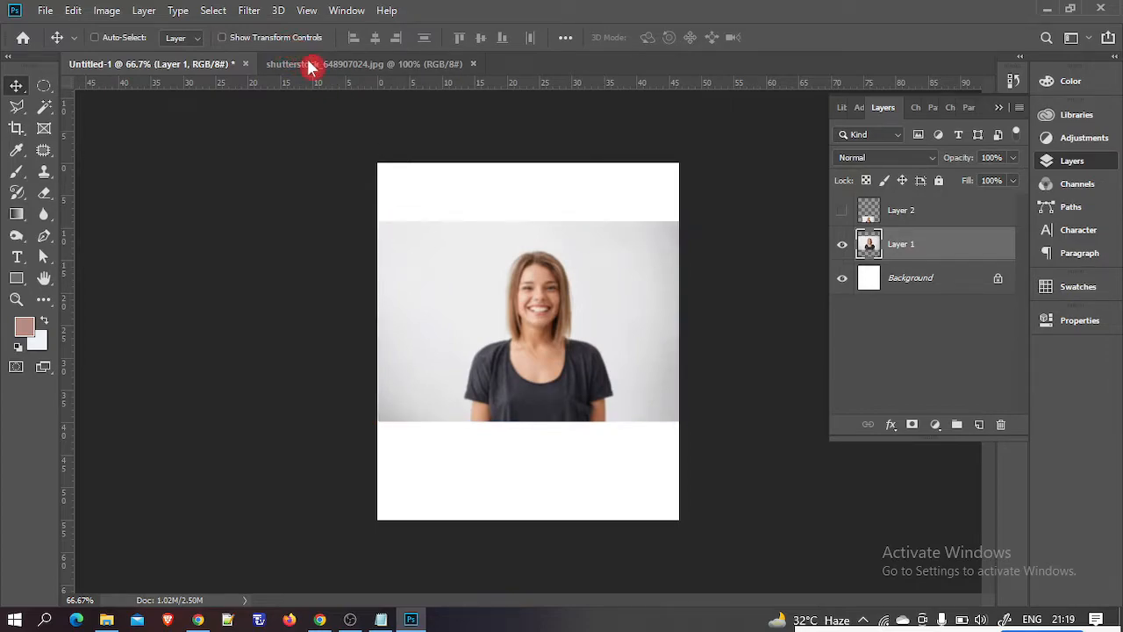
pyautogui.moveTo(476, 253); pyautogui.dragTo(486, 305)
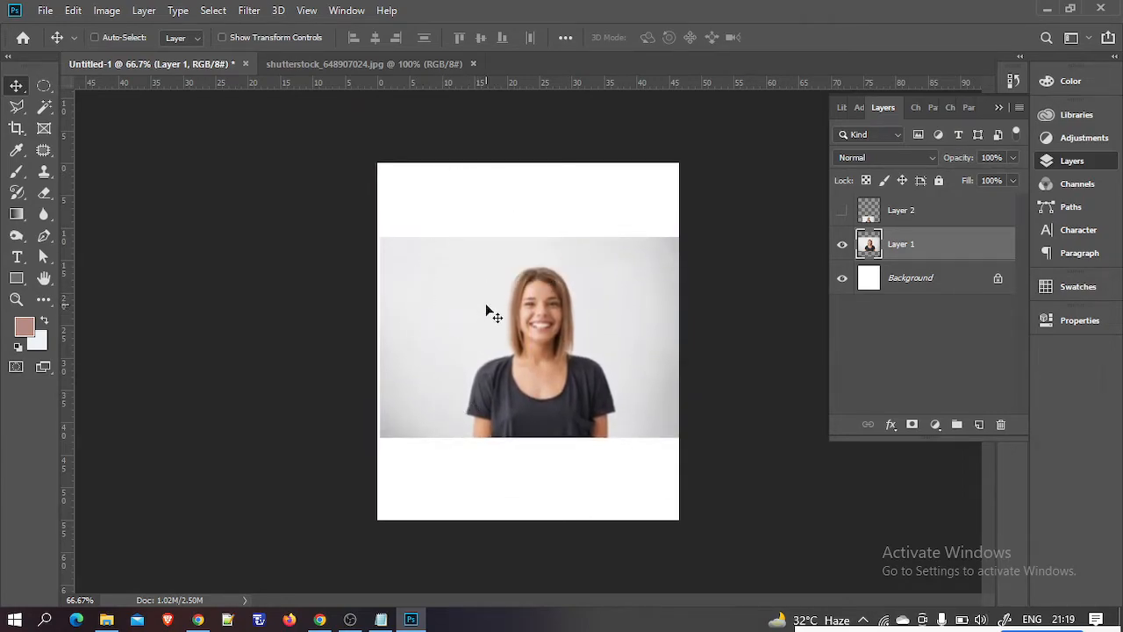
# Step: Use Free Transform to shrink the Layer 1 photo to about two thirds of its size and move it slightly up and left
pyautogui.hotkey('ctrl', 't')
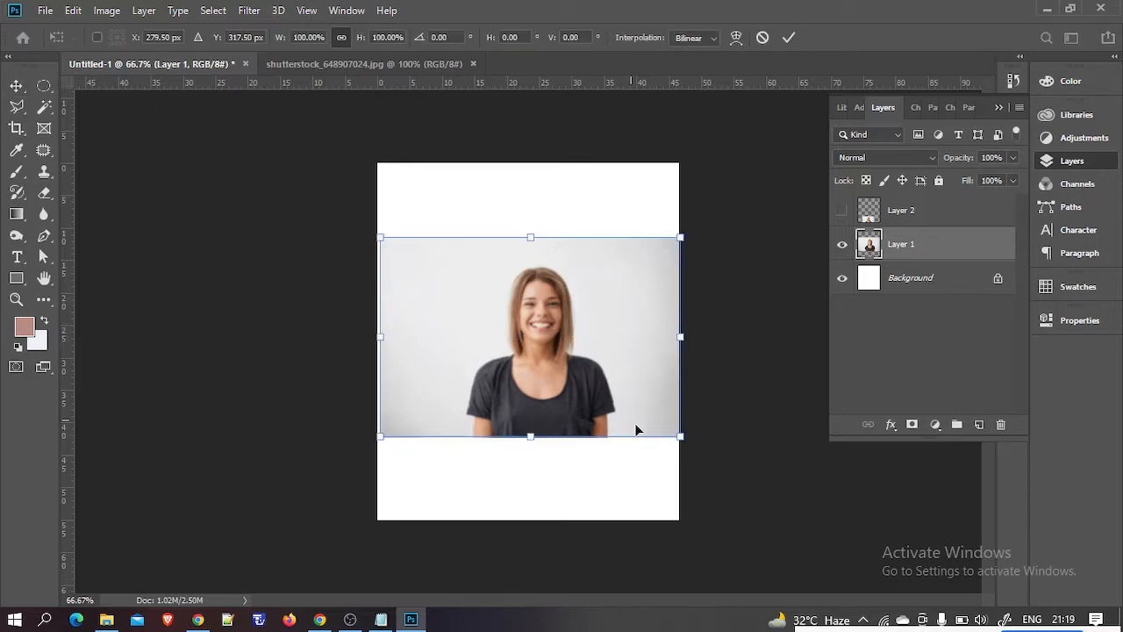
pyautogui.moveTo(681, 439); pyautogui.dragTo(666, 426)
pyautogui.moveTo(594, 358); pyautogui.dragTo(589, 352)
pyautogui.moveTo(396, 252); pyautogui.dragTo(425, 272)
pyautogui.press('Return')
pyautogui.moveTo(527, 329); pyautogui.dragTo(519, 307)
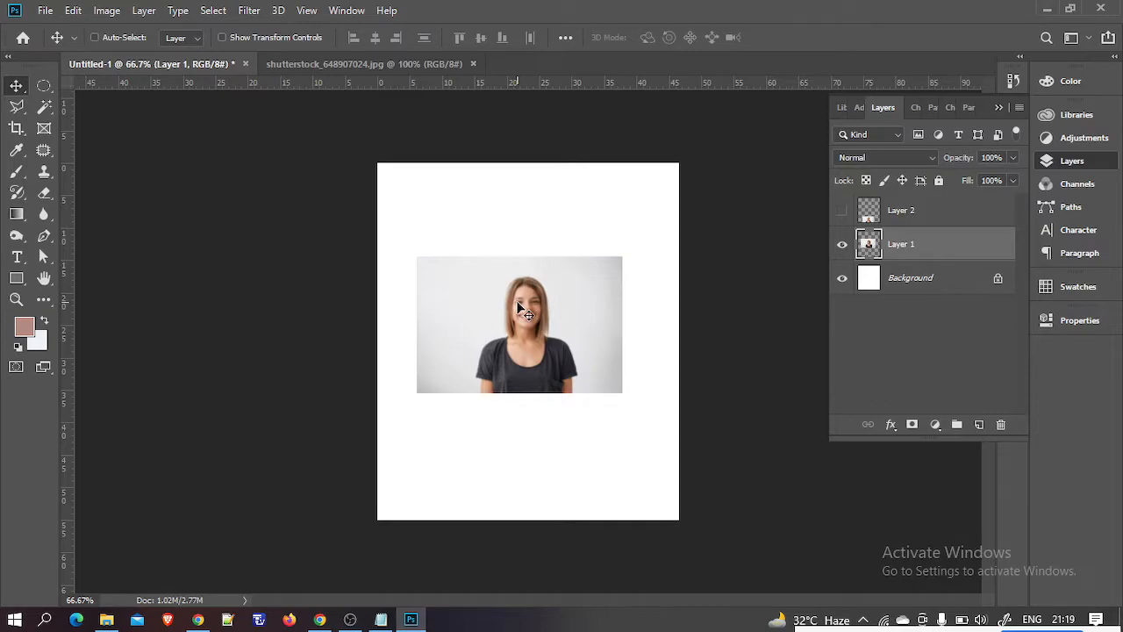
# Step: Select the whole canvas, align the Layer 1 photo to its horizontal and vertical centers, and clear the selection
pyautogui.hotkey('ctrl', 'a')
pyautogui.click(376, 41)
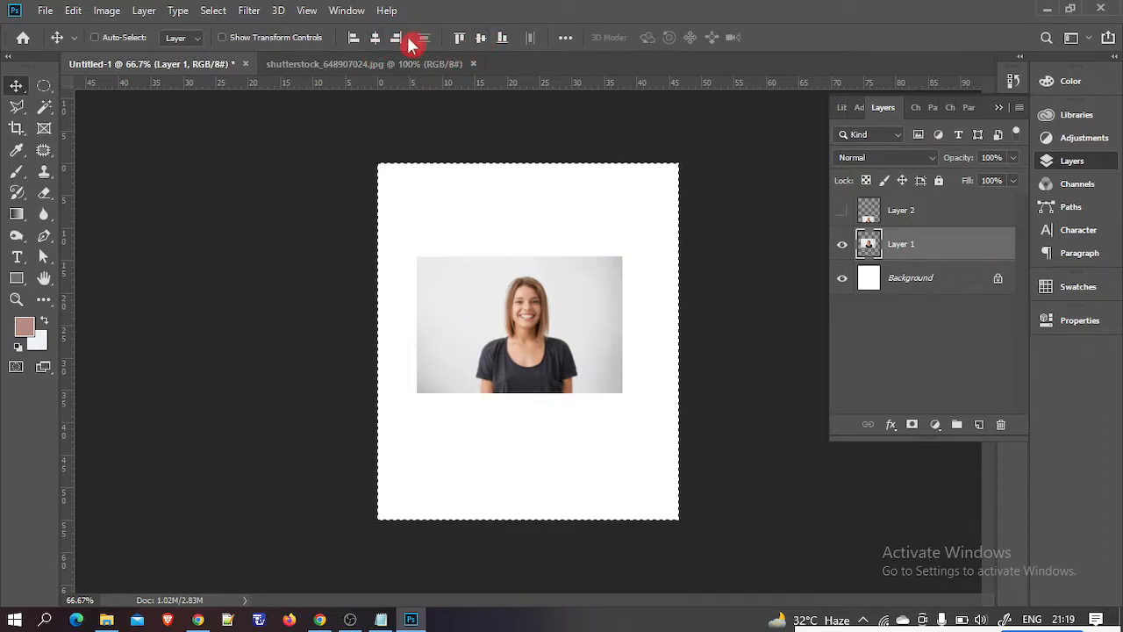
pyautogui.click(481, 37)
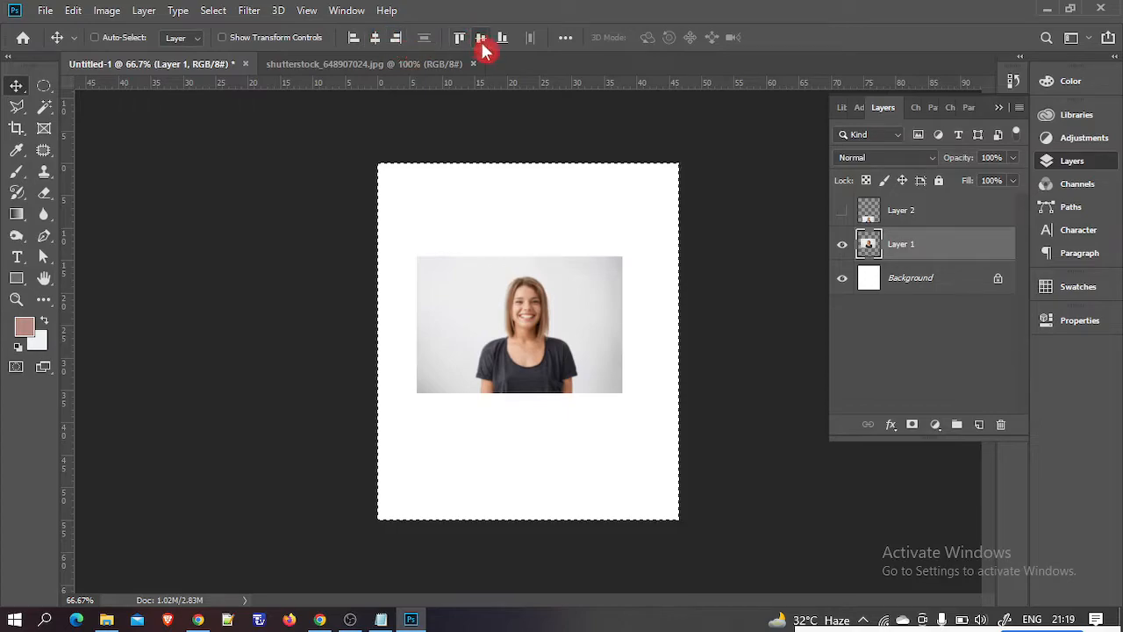
pyautogui.click(377, 38)
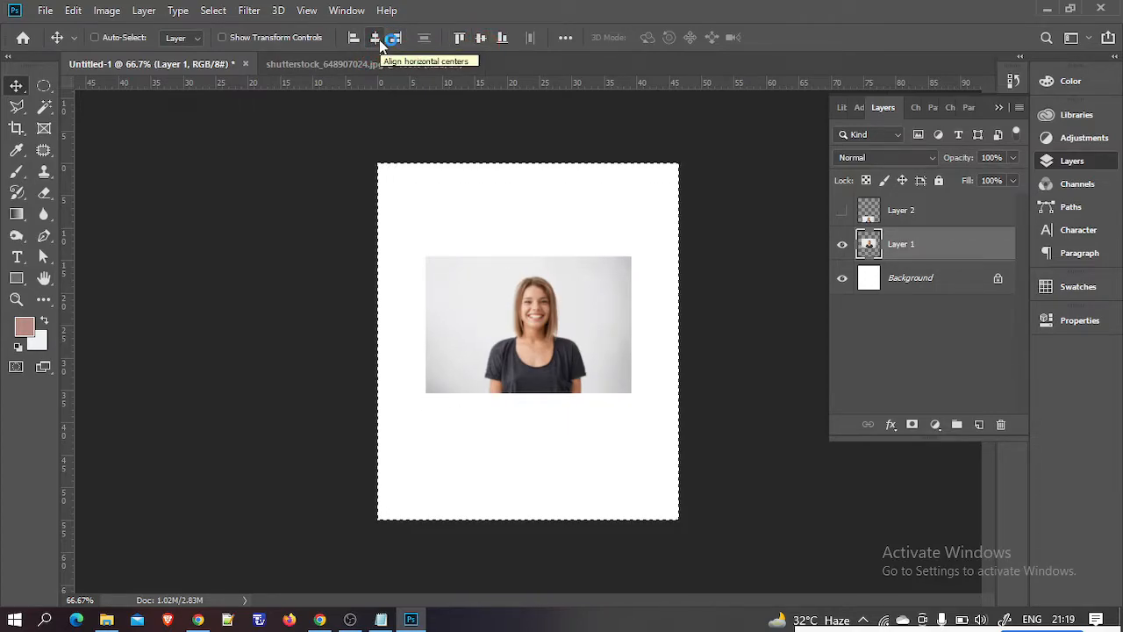
pyautogui.click(481, 39)
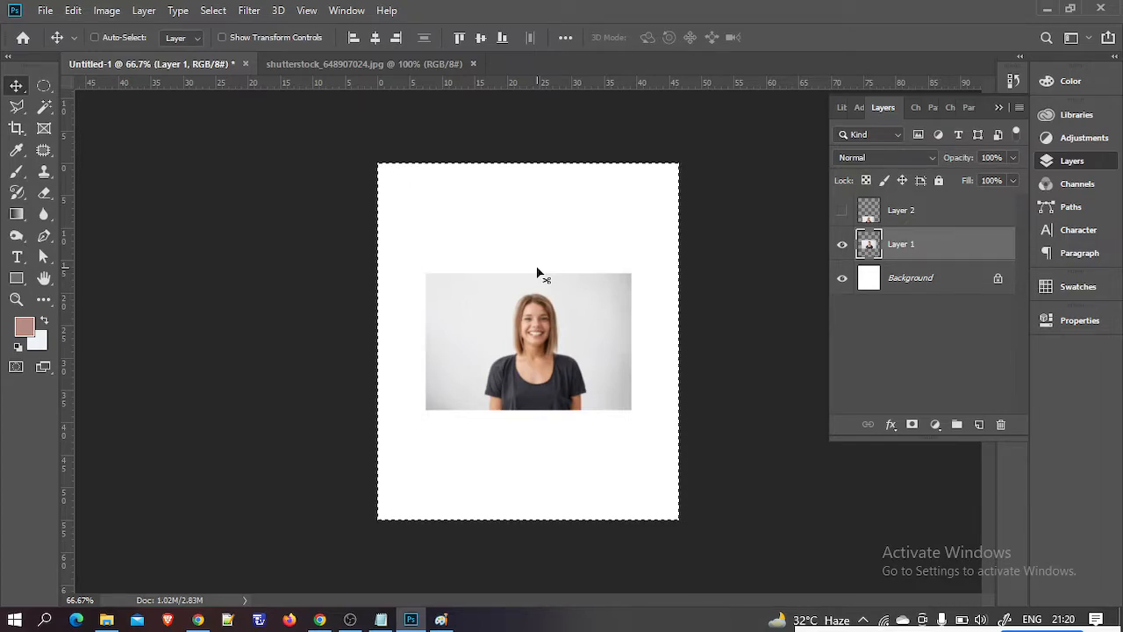
pyautogui.hotkey('ctrl', 'd')
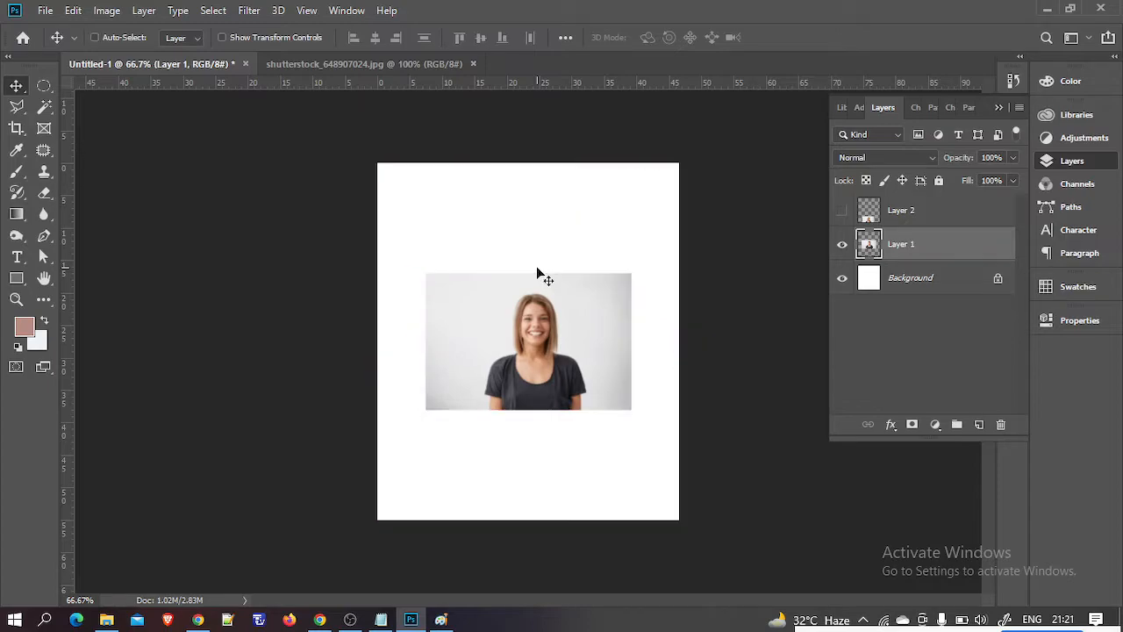
# Step: Select the whole canvas again and deselect it
pyautogui.hotkey('ctrl', 'a')
pyautogui.click(215, 16)
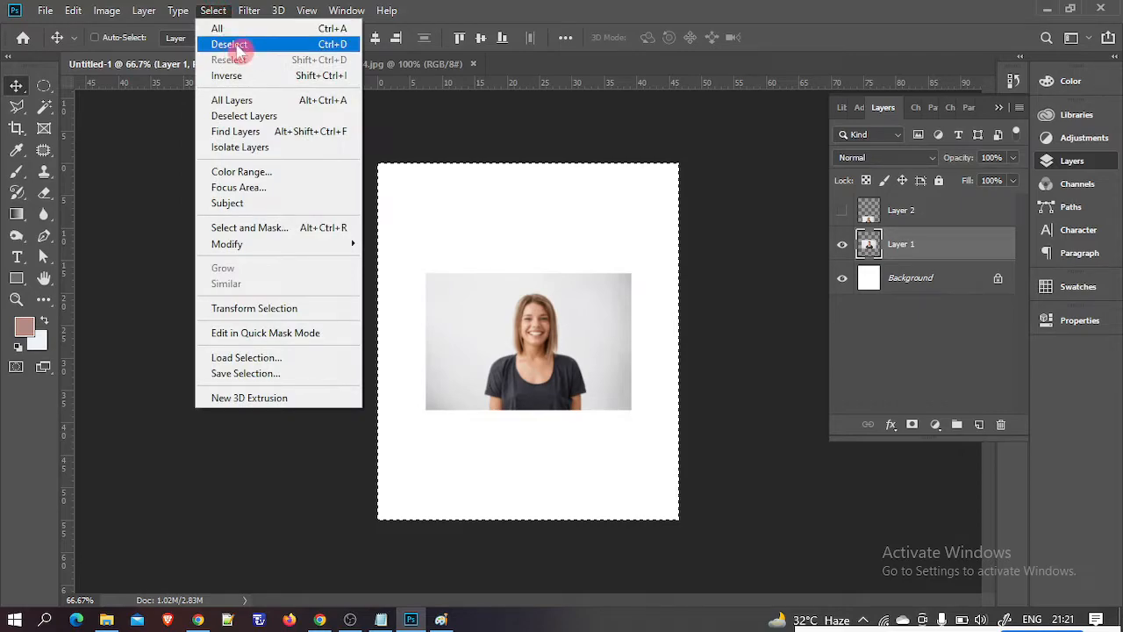
pyautogui.click(230, 45)
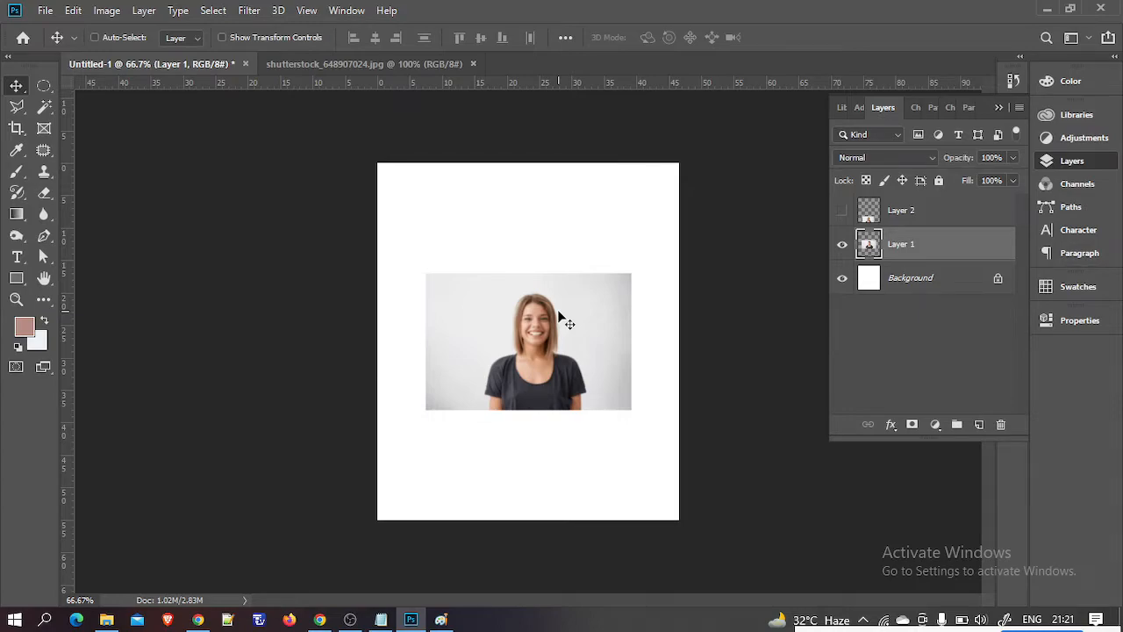
# Step: Switch to Notepad and add the line "Ctrl + A - select all" below "background changes", leaving a blank line between them
pyautogui.click(382, 620)
pyautogui.click(358, 364)
pyautogui.press('Return')
pyautogui.press('Return')
pyautogui.write('Ctrl')
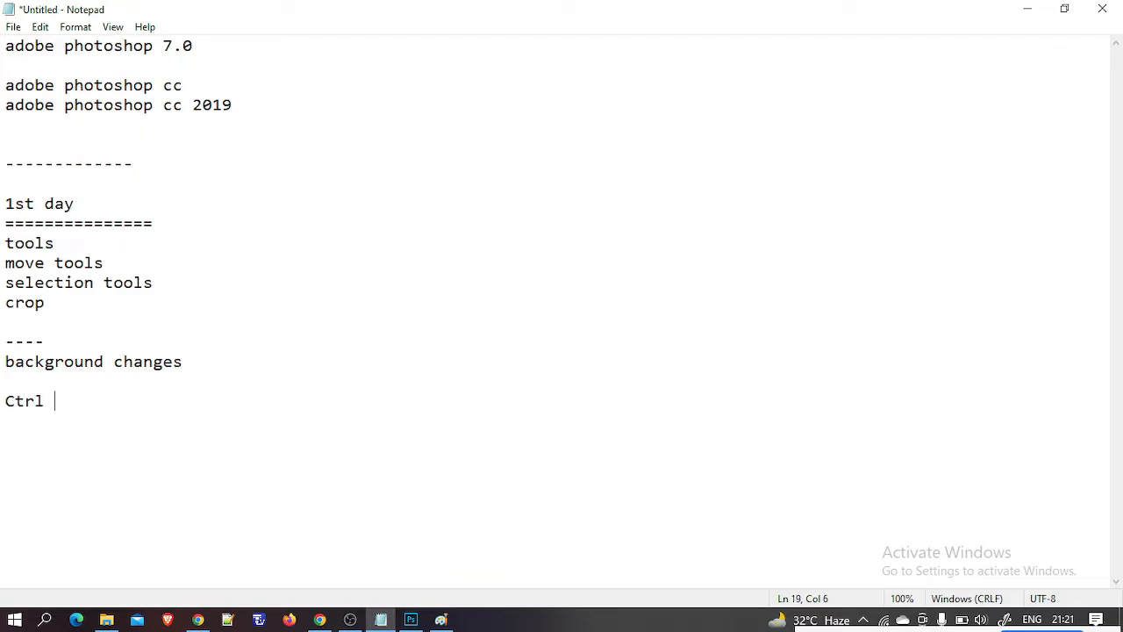
pyautogui.write(' + A - select all')
pyautogui.press('Return')
# Step: Add the lines "ctrl + D - deselect" and "Ctrl + T - Free Transform" to the notes, and return to Photoshop
pyautogui.write('cd')
pyautogui.press('BackSpace')
pyautogui.write('tr')
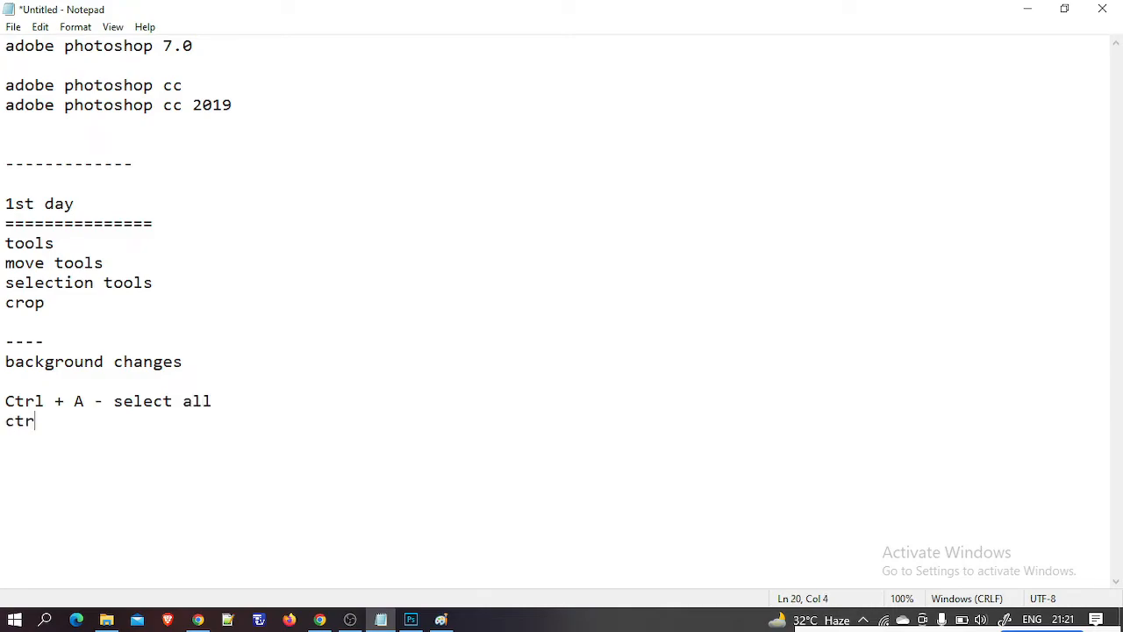
pyautogui.write('l + D - deselect')
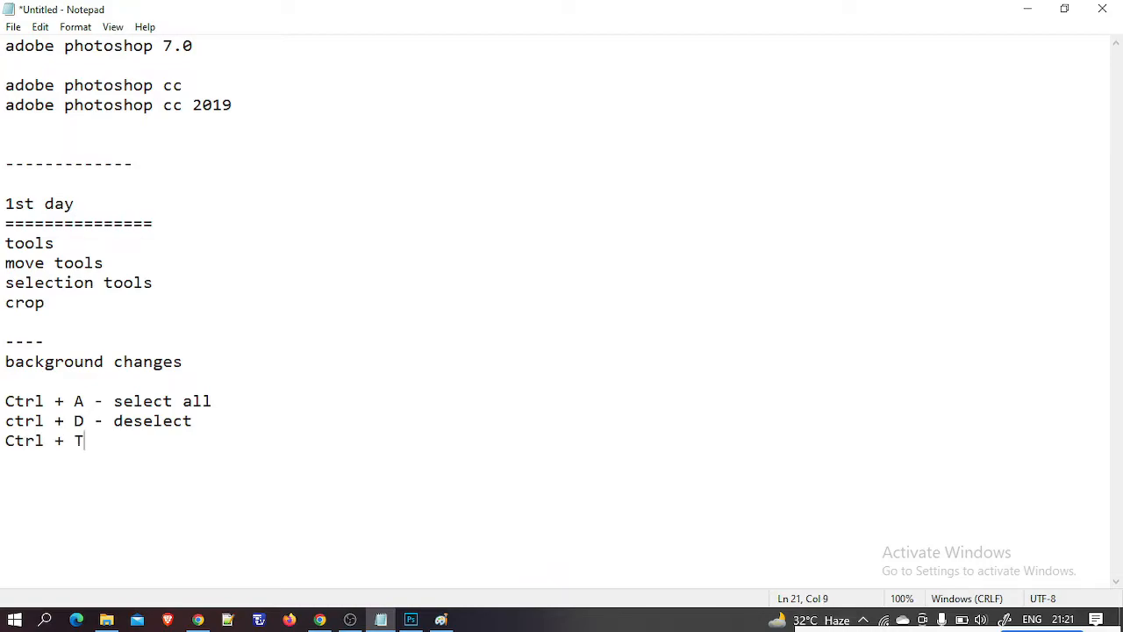
pyautogui.write('- Free Transform')
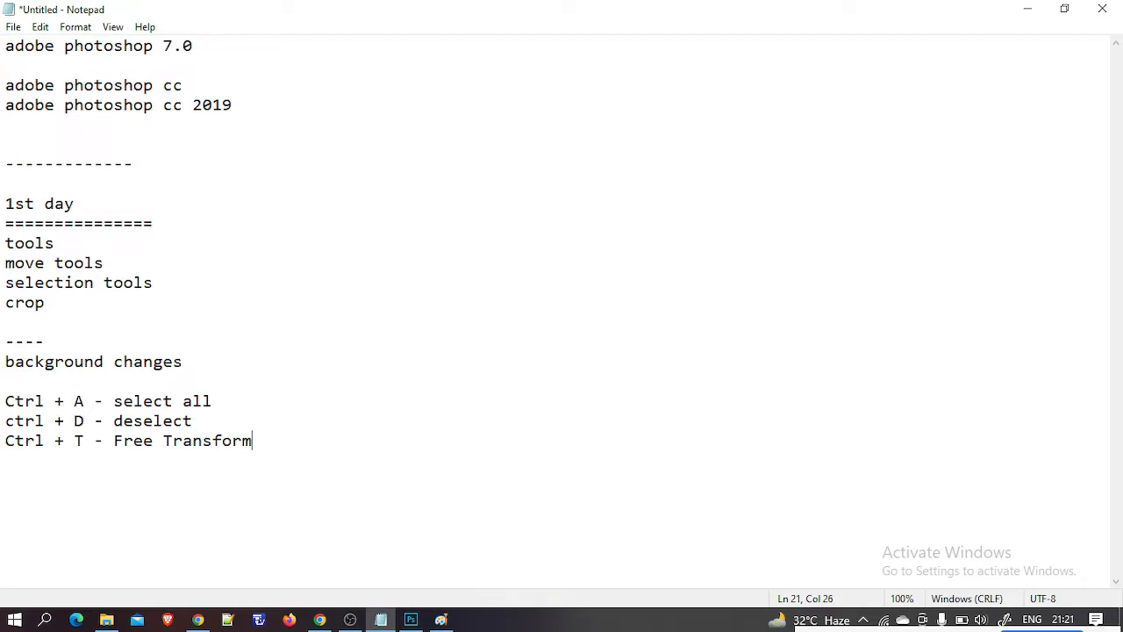
pyautogui.press('Return')
pyautogui.hotkey('alt', 'Tab')
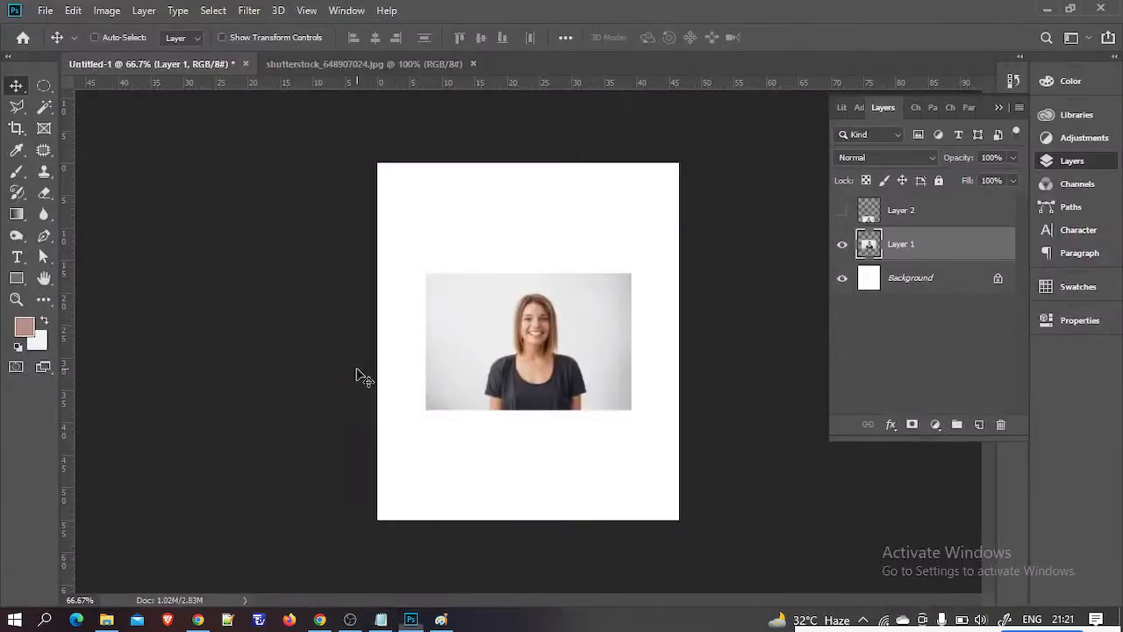
# Step: Scale the Layer 1 photo to about 111% from its upper-left corner with Free Transform
pyautogui.hotkey('ctrl', 't')
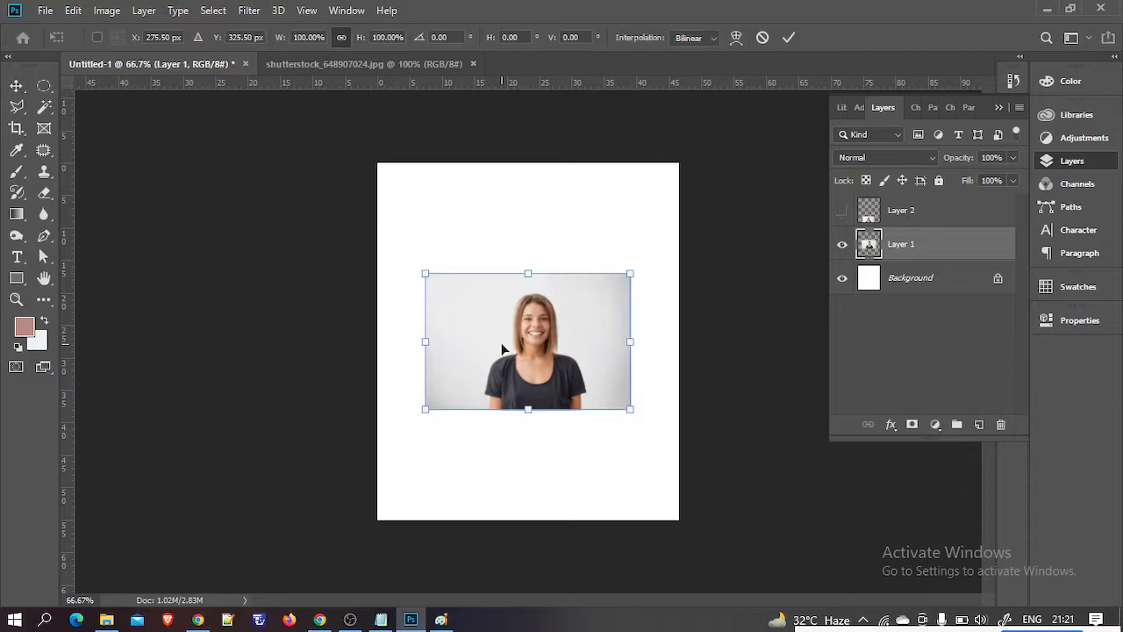
pyautogui.moveTo(426, 273); pyautogui.dragTo(405, 257)
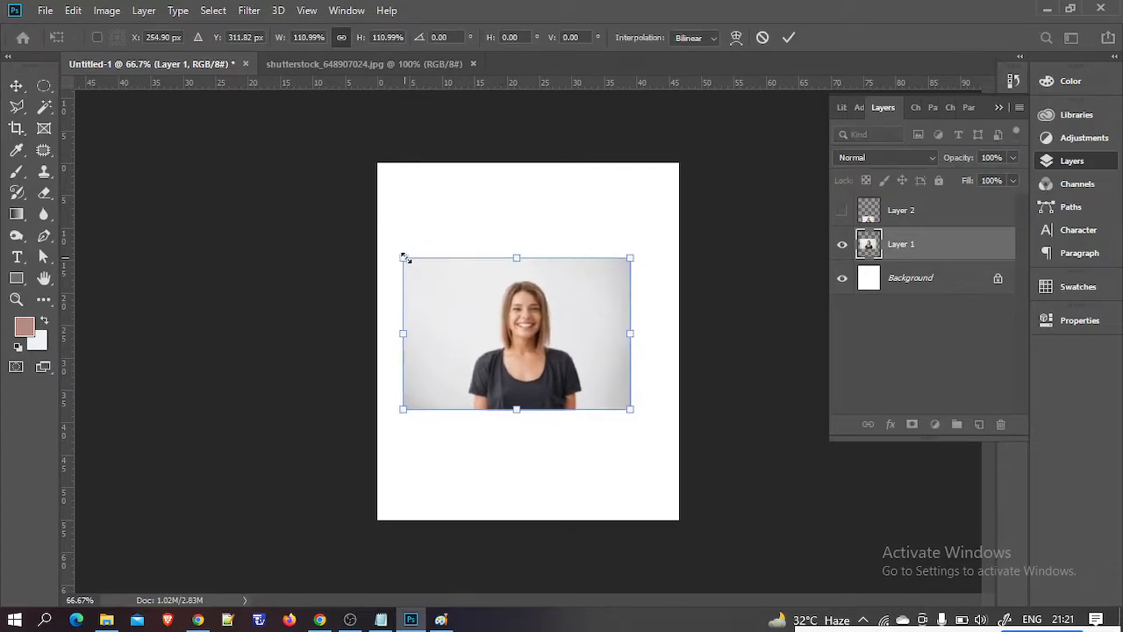
pyautogui.click(508, 216)
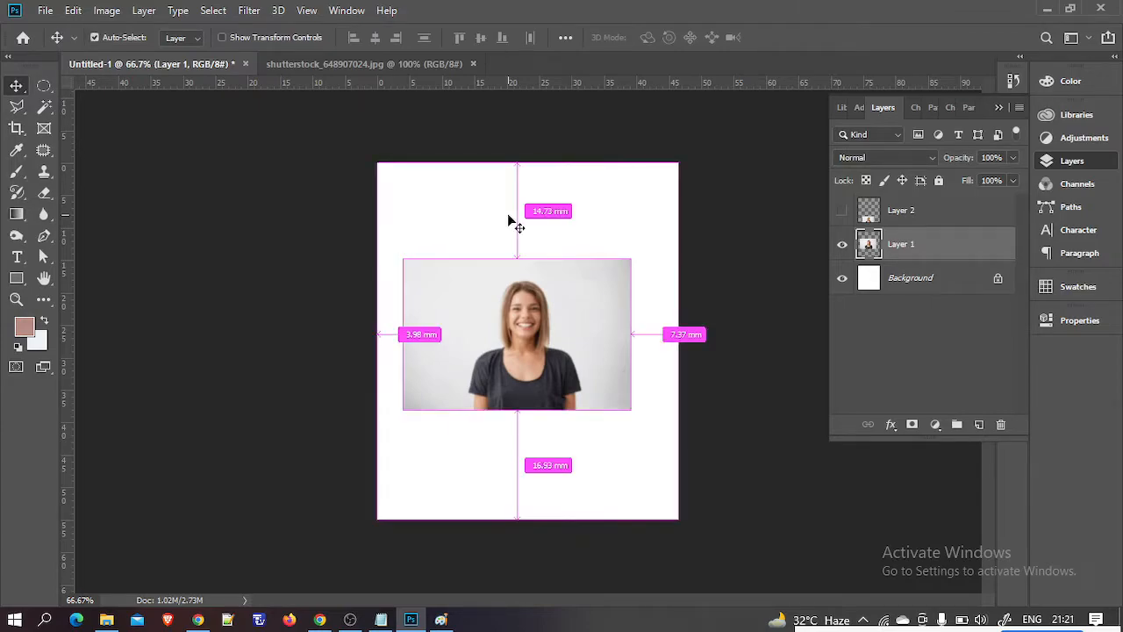
# Step: Rotate the Layer 1 photo about 9.5° clockwise with Free Transform and move it to the upper part of the page
pyautogui.hotkey('ctrl', 't')
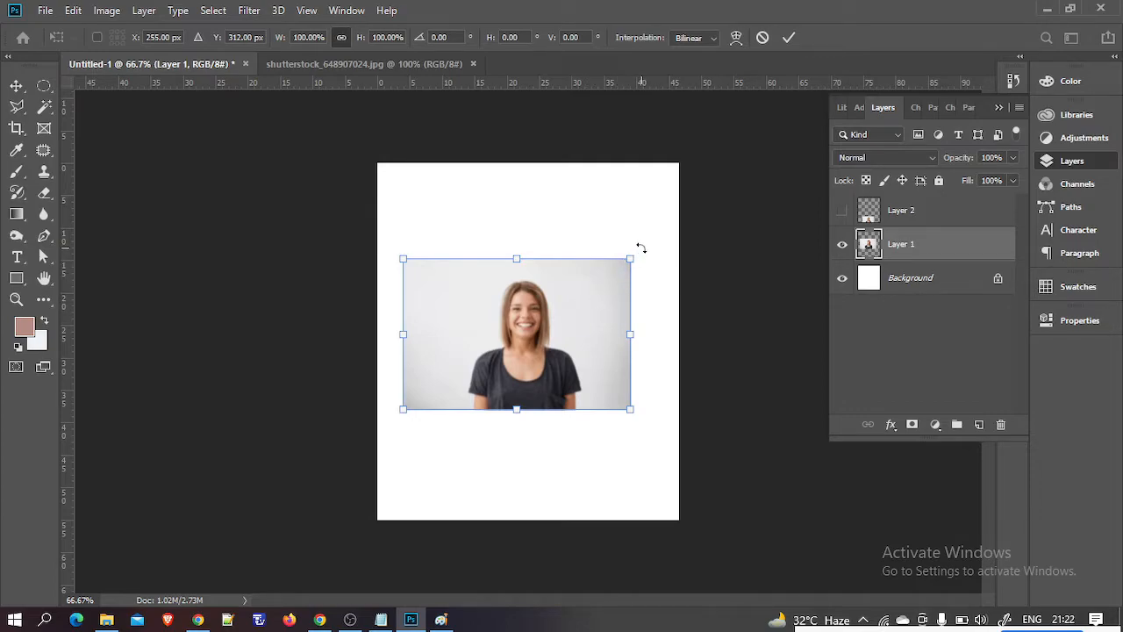
pyautogui.moveTo(643, 248); pyautogui.dragTo(660, 313)
pyautogui.moveTo(599, 353); pyautogui.dragTo(609, 358)
pyautogui.moveTo(664, 293); pyautogui.dragTo(657, 243)
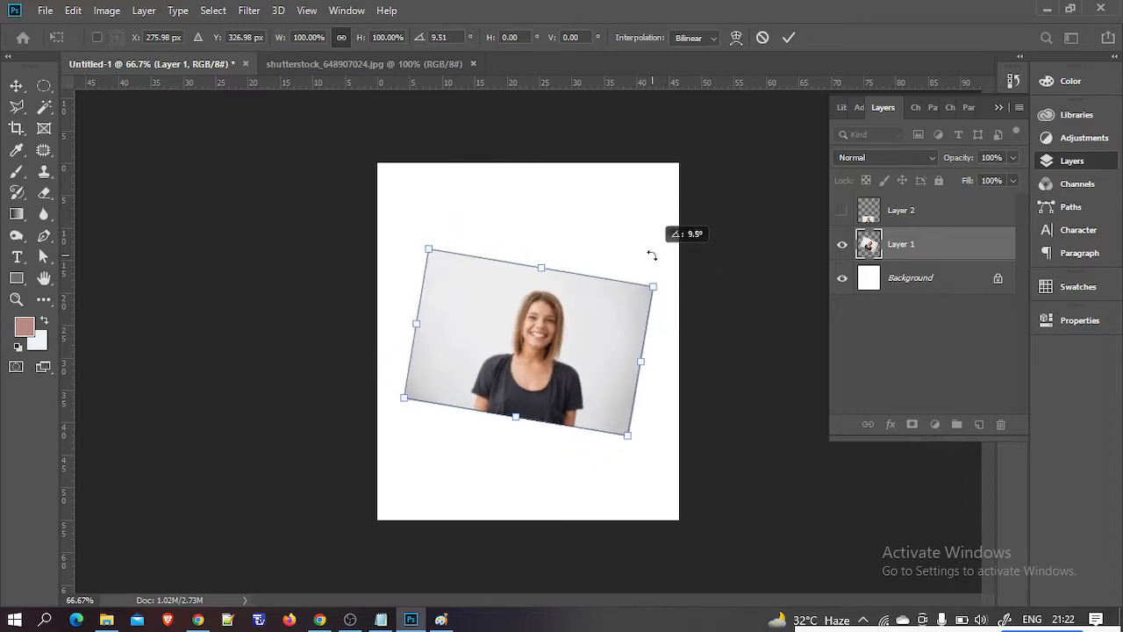
pyautogui.moveTo(606, 359); pyautogui.dragTo(591, 287)
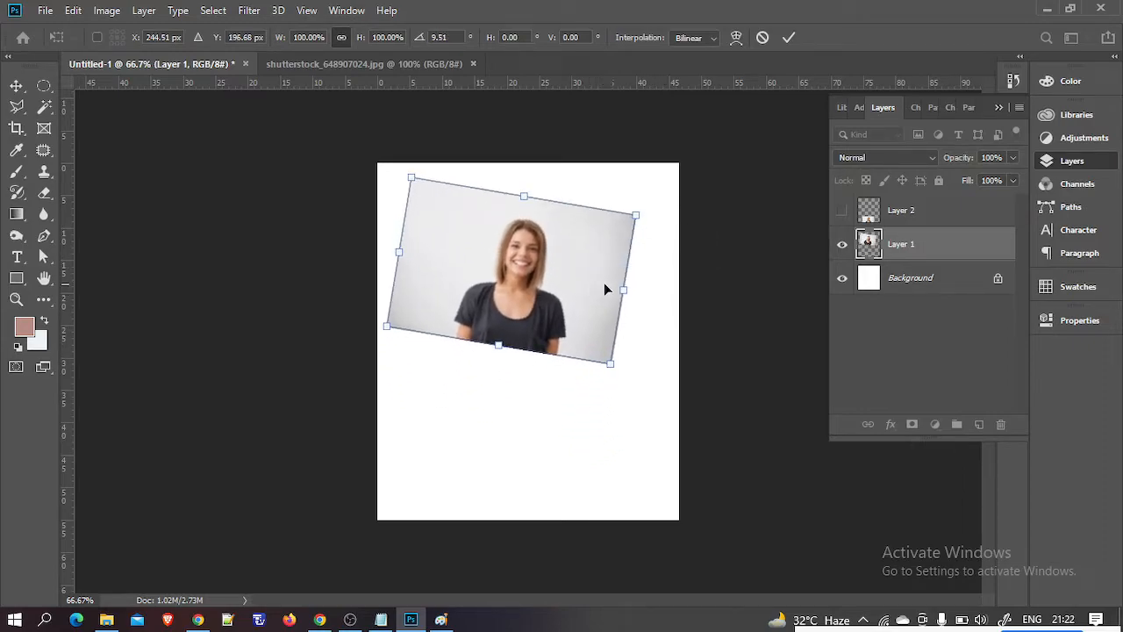
pyautogui.doubleClick(607, 290)
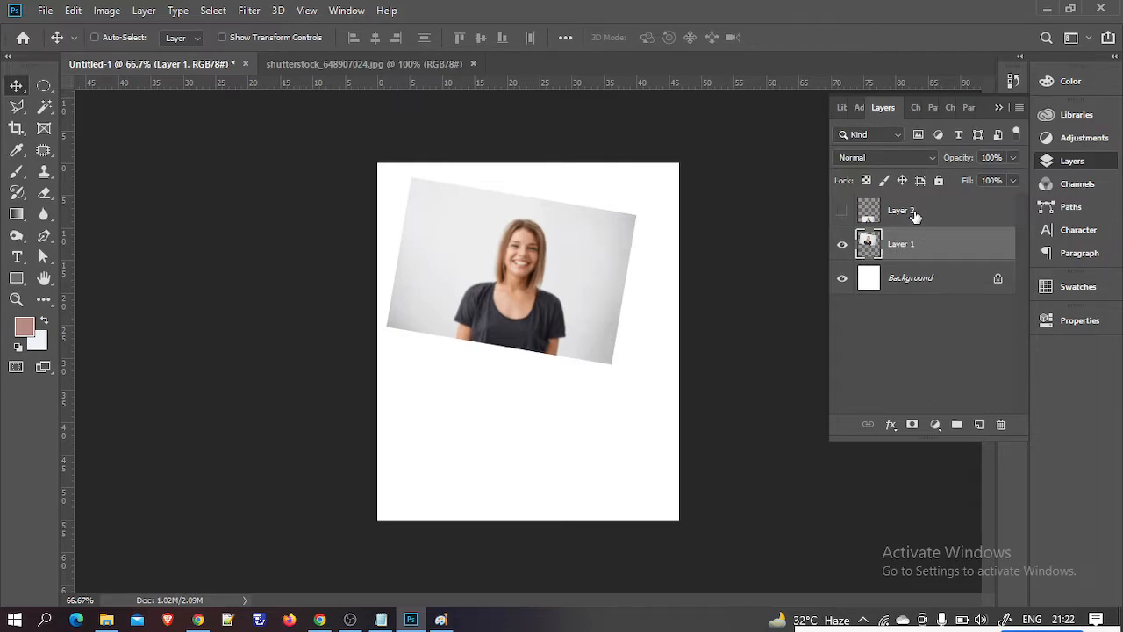
# Step: Show Layer 2 again and nudge the tilted Layer 1 photo slightly up and to the right
pyautogui.click(841, 214)
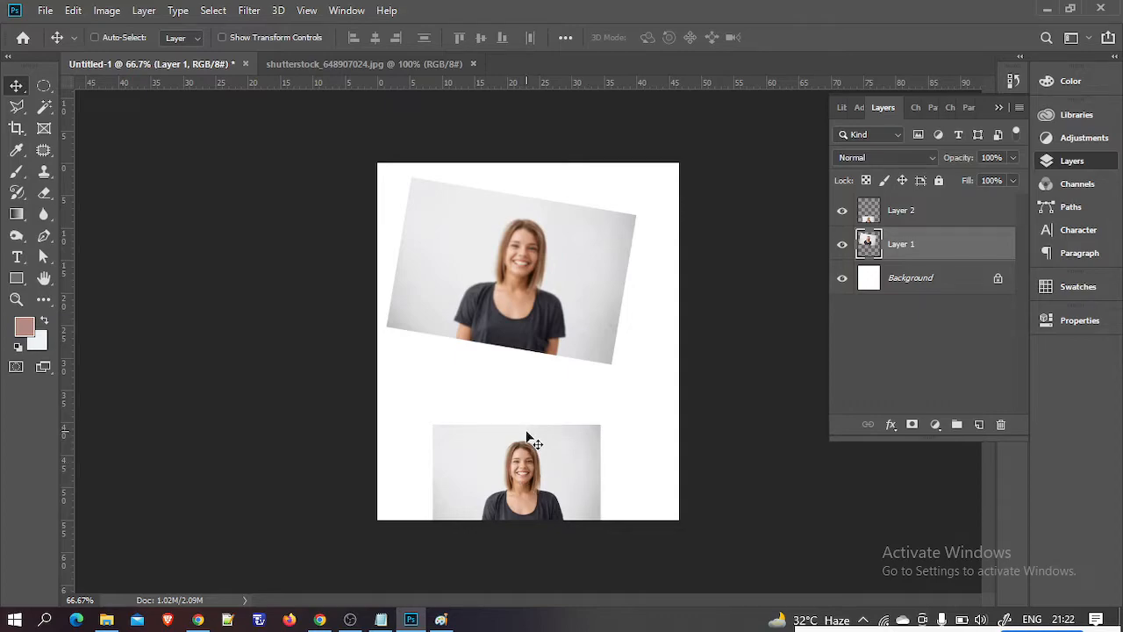
pyautogui.moveTo(559, 474)
pyautogui.mouseDown()
pyautogui.moveTo(551, 441)
pyautogui.moveTo(569, 469)
pyautogui.mouseUp()
# Step: Move the Layer 2 photo up so it sits just below the tilted photo, keeping Layer 2 active
pyautogui.click(949, 214)
pyautogui.moveTo(553, 514); pyautogui.dragTo(540, 440)
pyautogui.rightClick(537, 423)
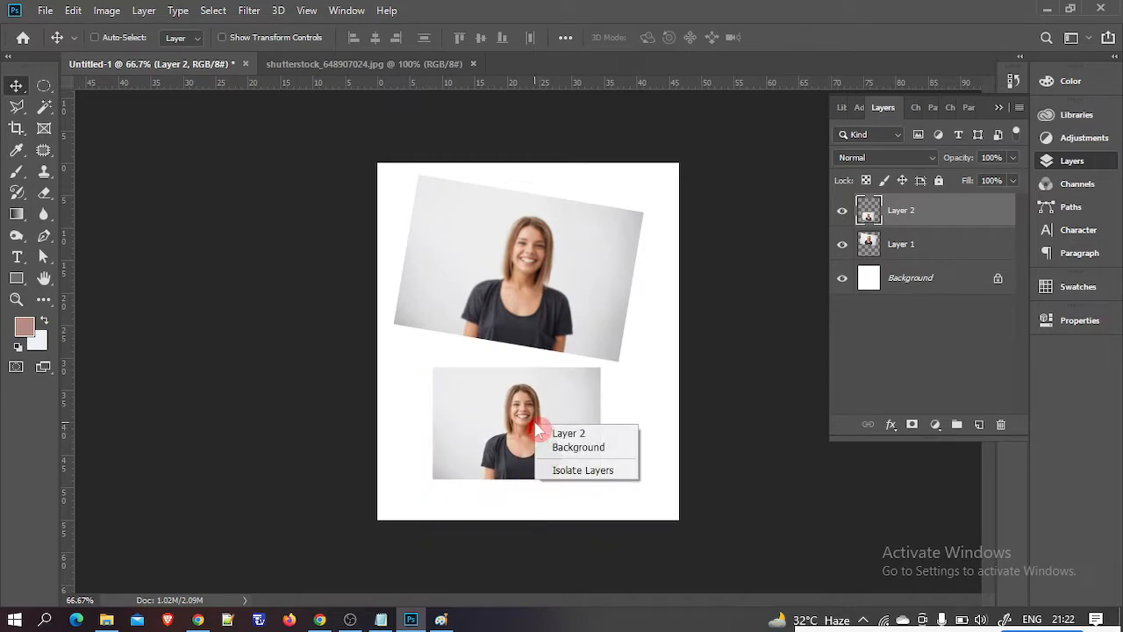
pyautogui.click(552, 439)
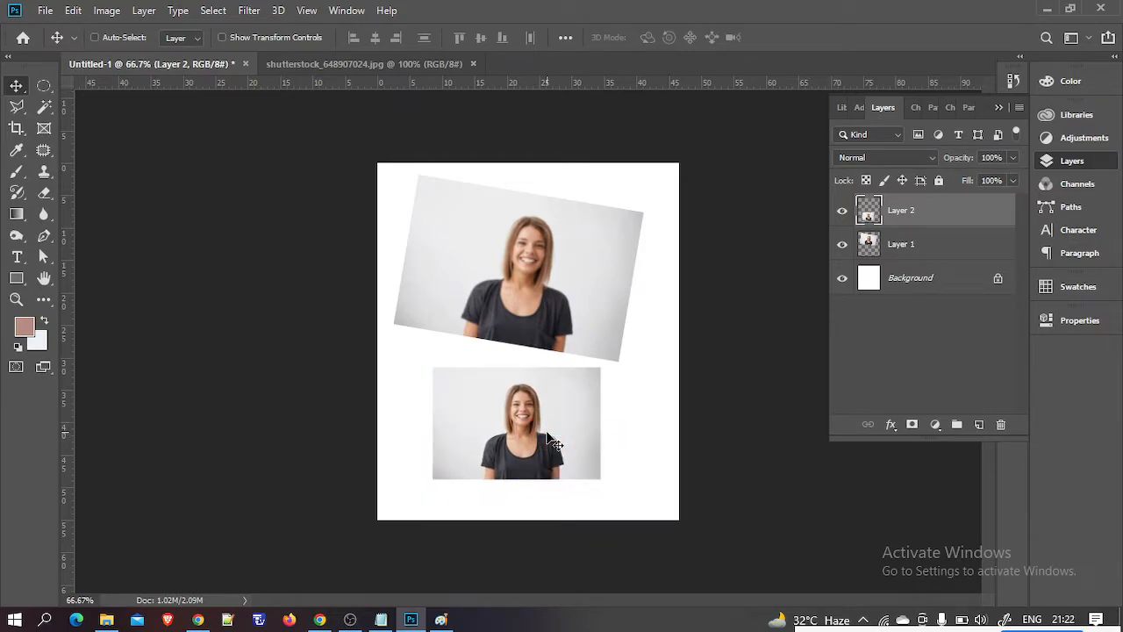
# Step: Rotate the Layer 2 photo about 17° counterclockwise with Free Transform and place it slightly lower and to the right, just below the upper photo
pyautogui.hotkey('ctrl', 't')
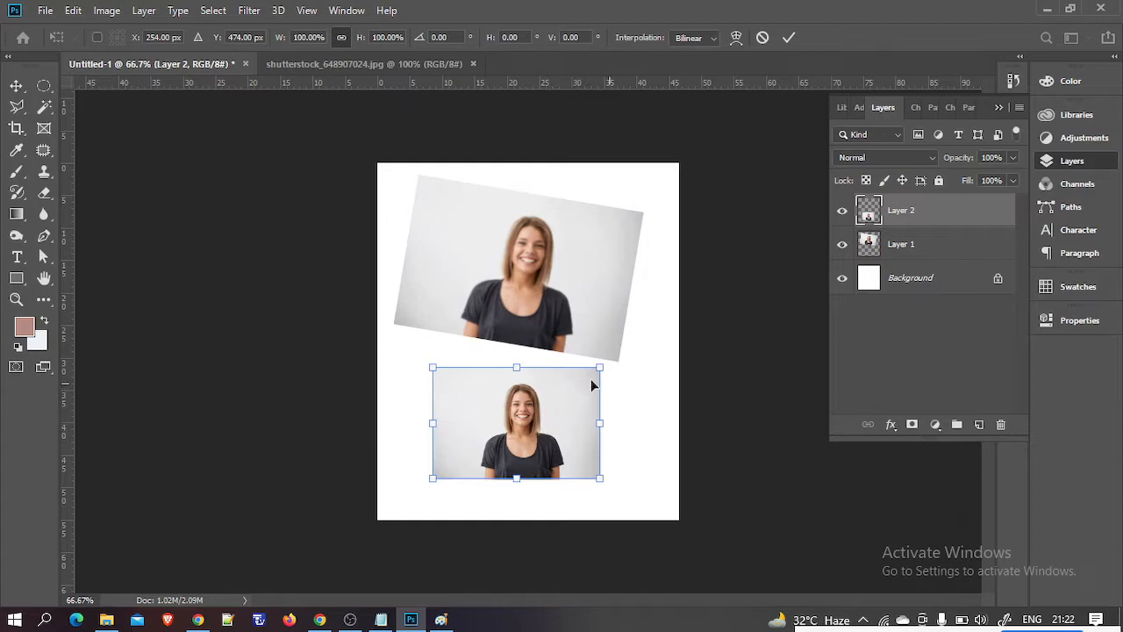
pyautogui.moveTo(423, 353); pyautogui.dragTo(446, 316)
pyautogui.moveTo(531, 410); pyautogui.dragTo(568, 419)
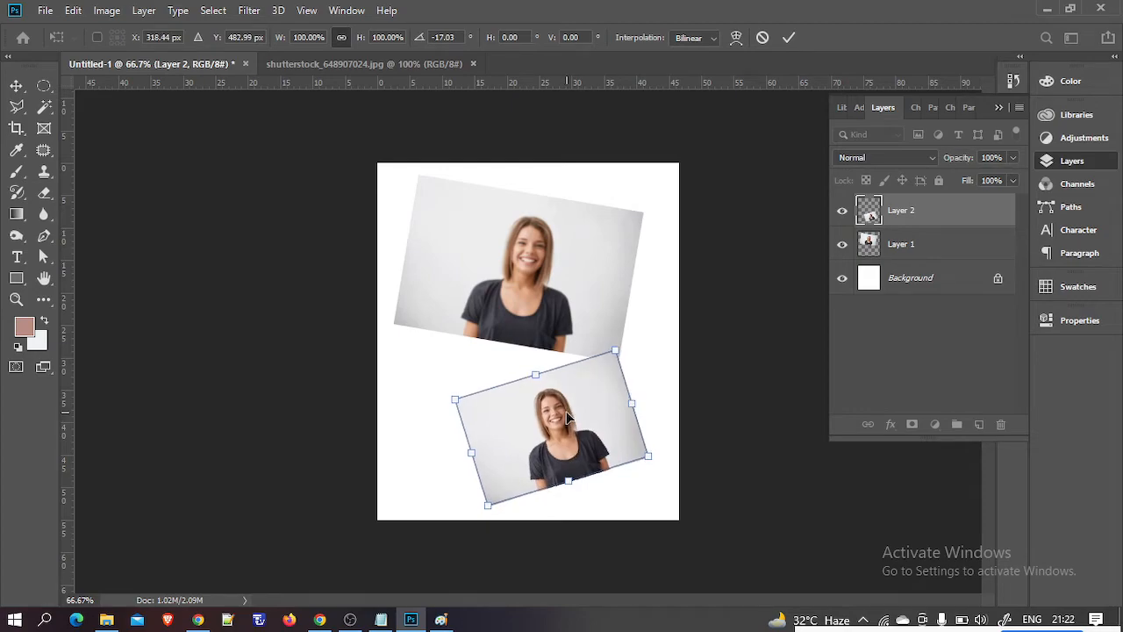
pyautogui.doubleClick(567, 419)
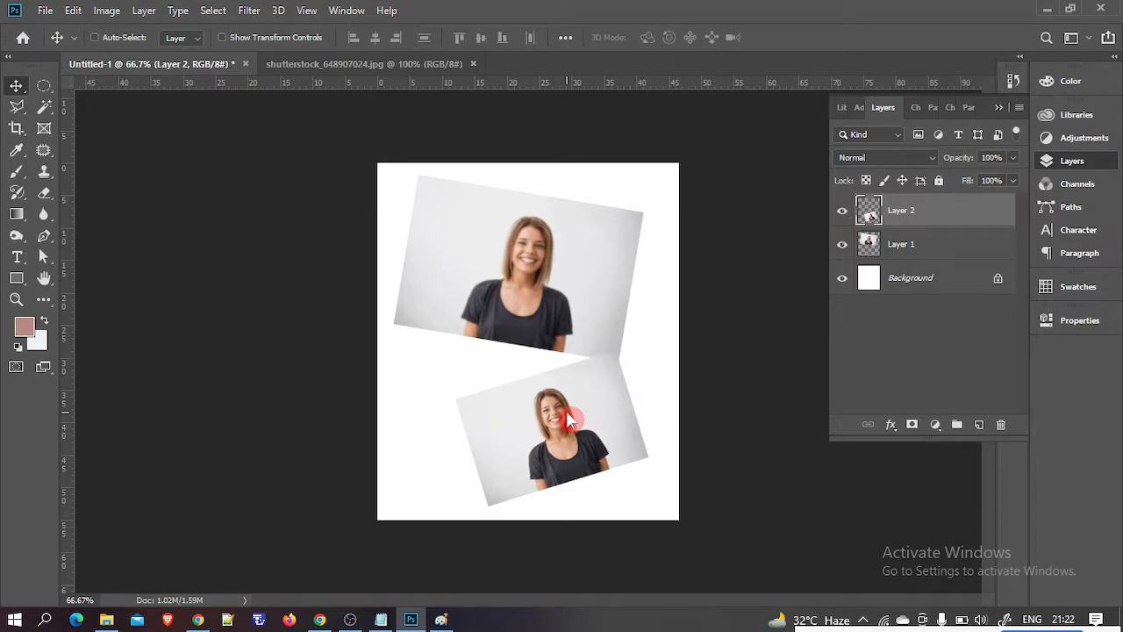
pyautogui.moveTo(566, 419)
pyautogui.mouseDown()
pyautogui.moveTo(571, 479)
pyautogui.moveTo(563, 409)
pyautogui.mouseUp()
pyautogui.click(15, 88)
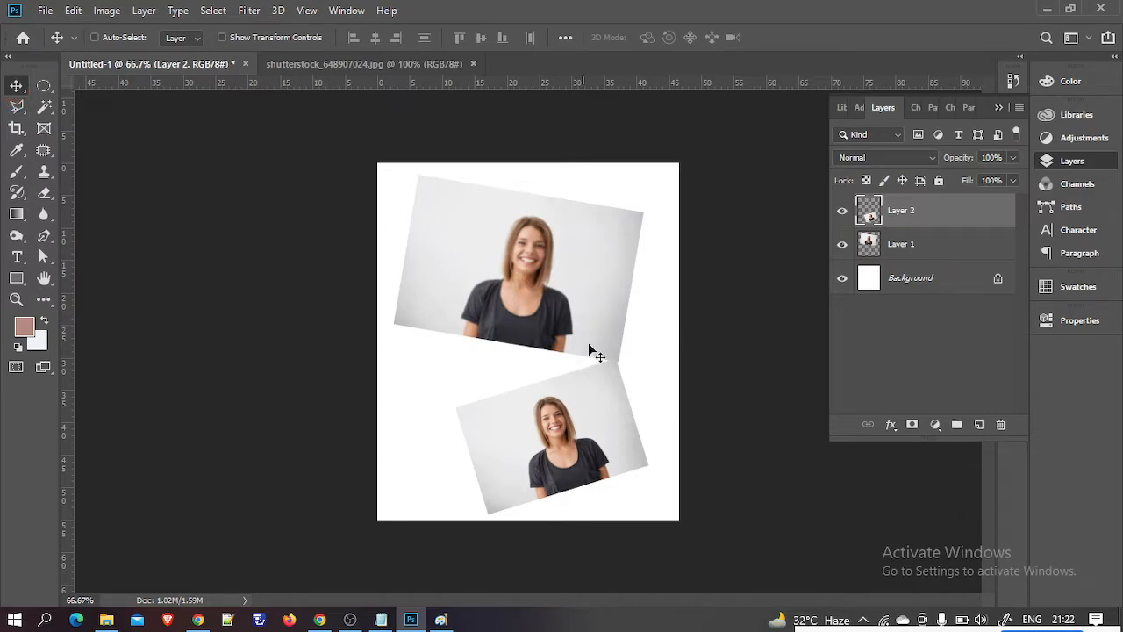
pyautogui.click(921, 193)
pyautogui.click(73, 11)
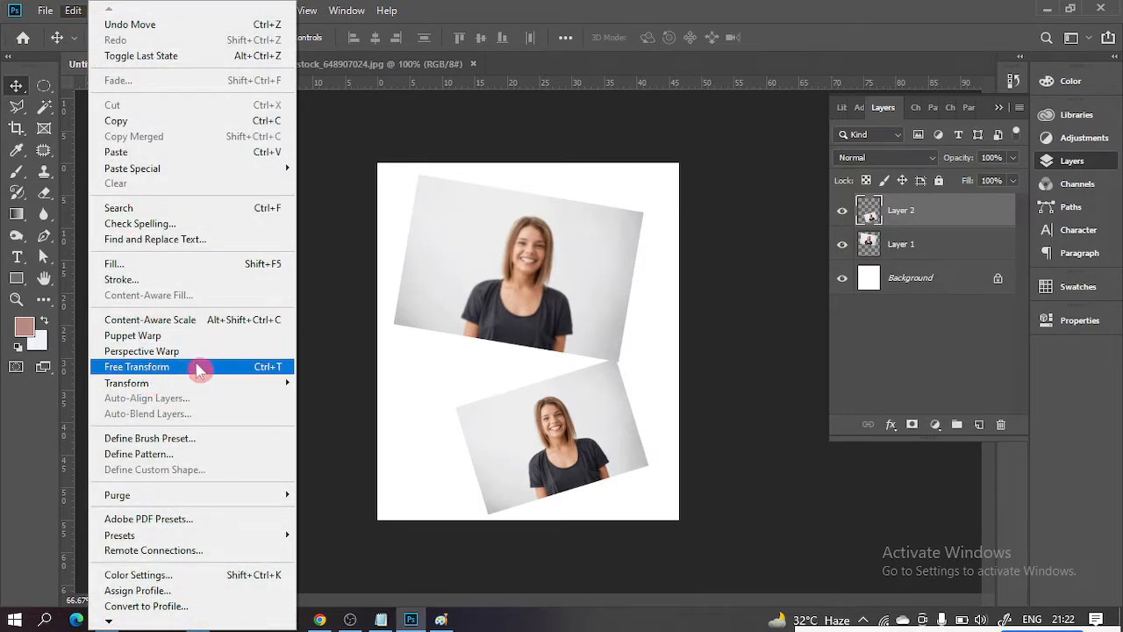
pyautogui.click(383, 224)
pyautogui.click(213, 13)
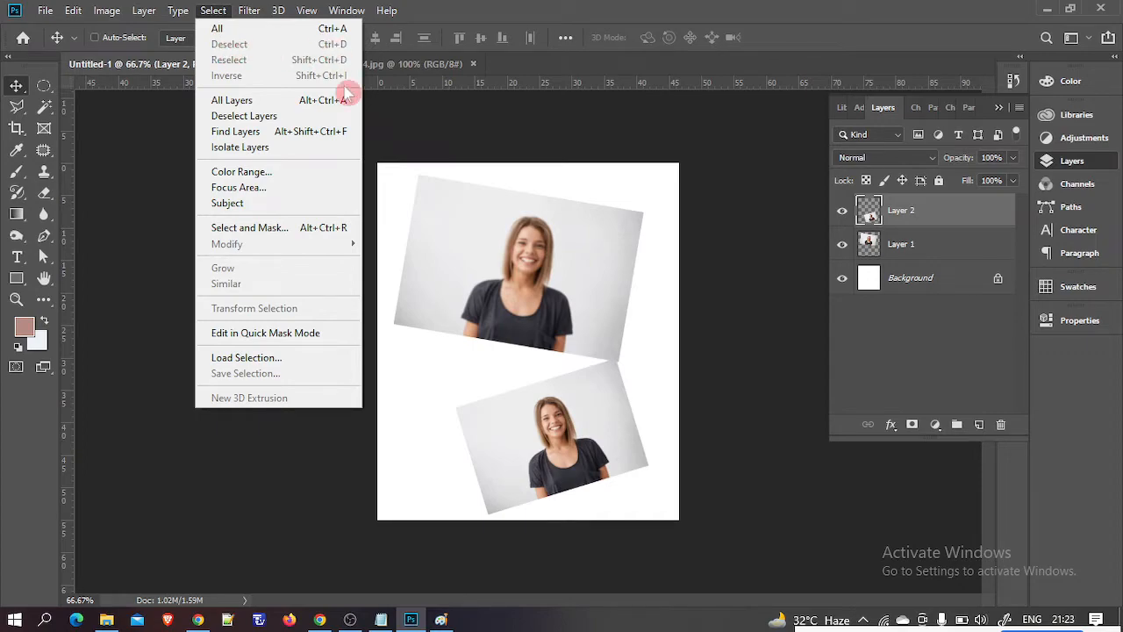
# Step: Select the entire canvas of Untitled-1 with Layer 2 active, and point out the horizontal and vertical centre alignment options
pyautogui.click(529, 223)
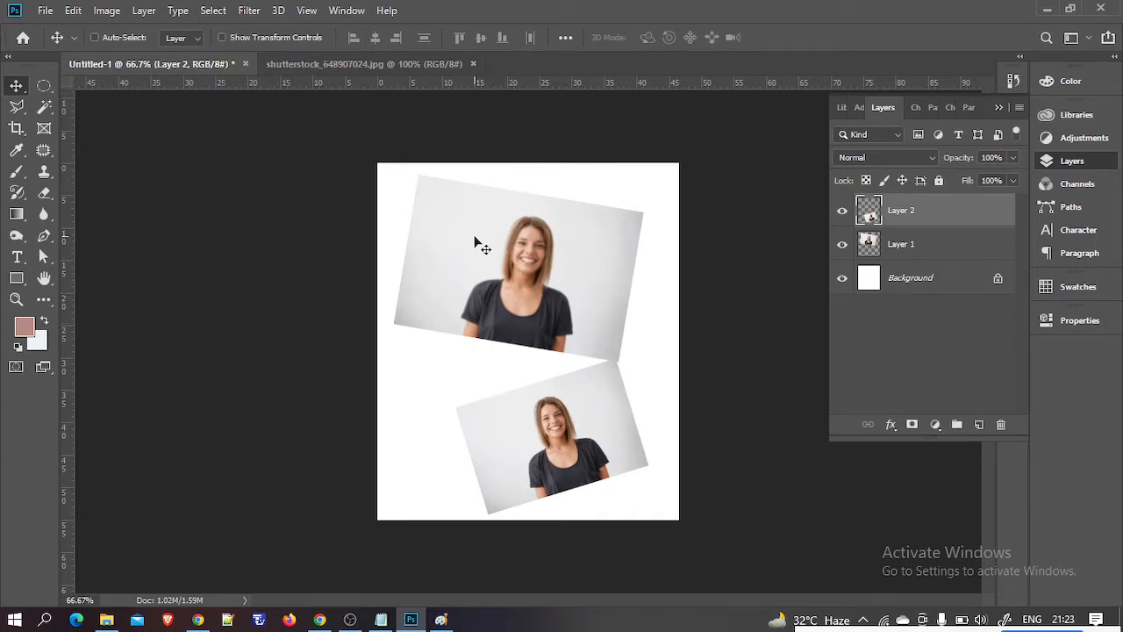
pyautogui.hotkey('ctrl', 'a')
pyautogui.click(374, 40)
pyautogui.click(481, 40)
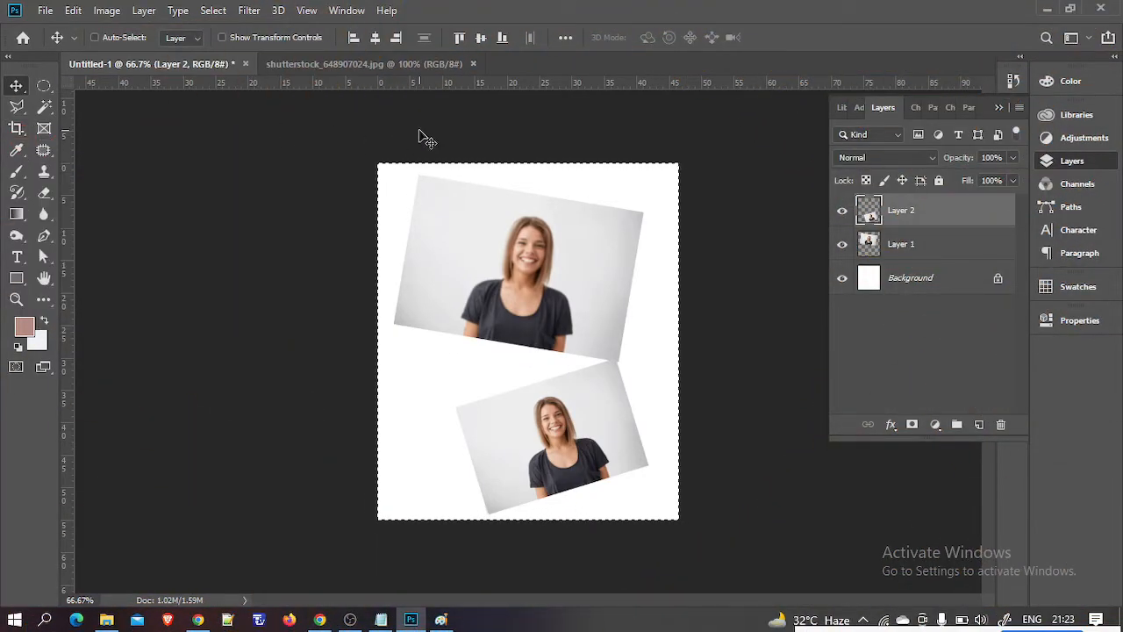
# Step: Clear the selection in shutterstock_648907024.jpg and return to Untitled-1
pyautogui.click(351, 64)
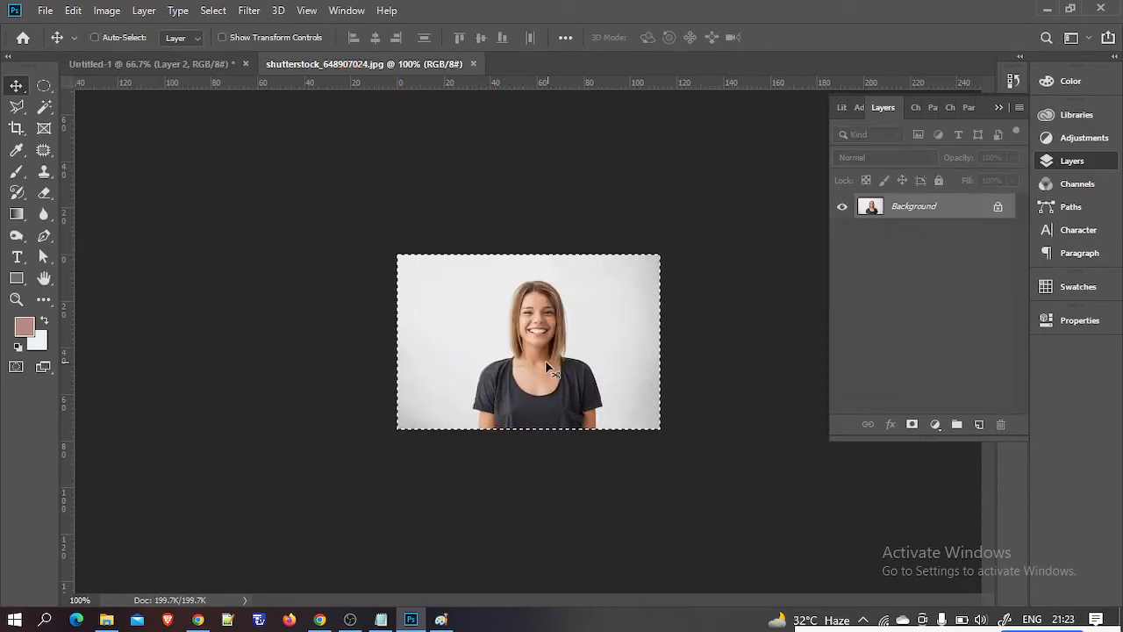
pyautogui.hotkey('ctrl', 'd')
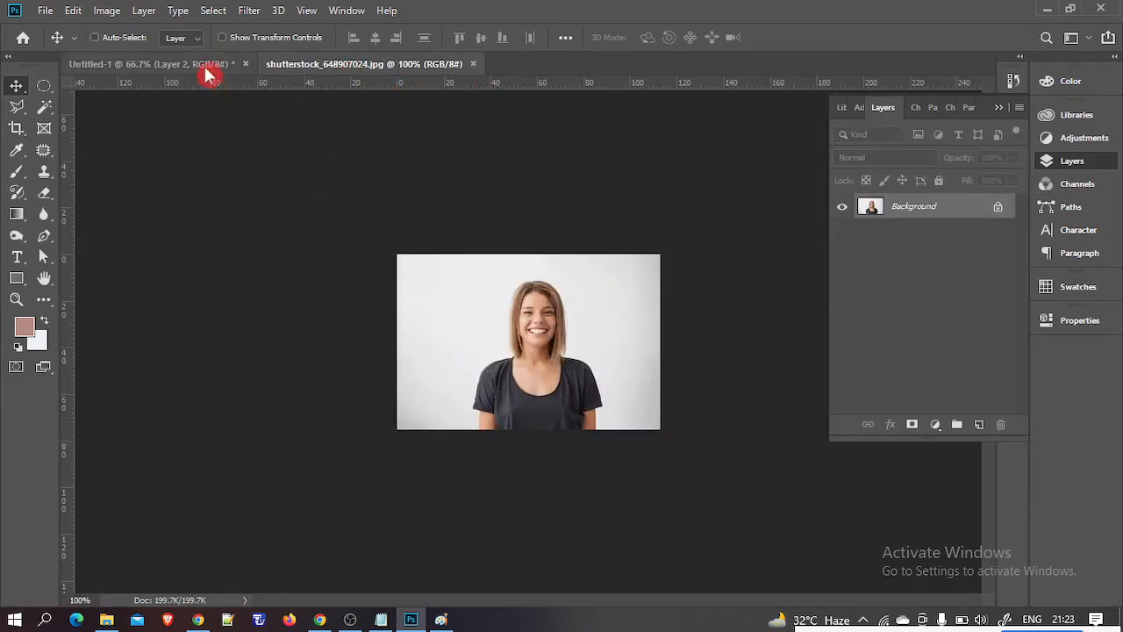
pyautogui.click(205, 69)
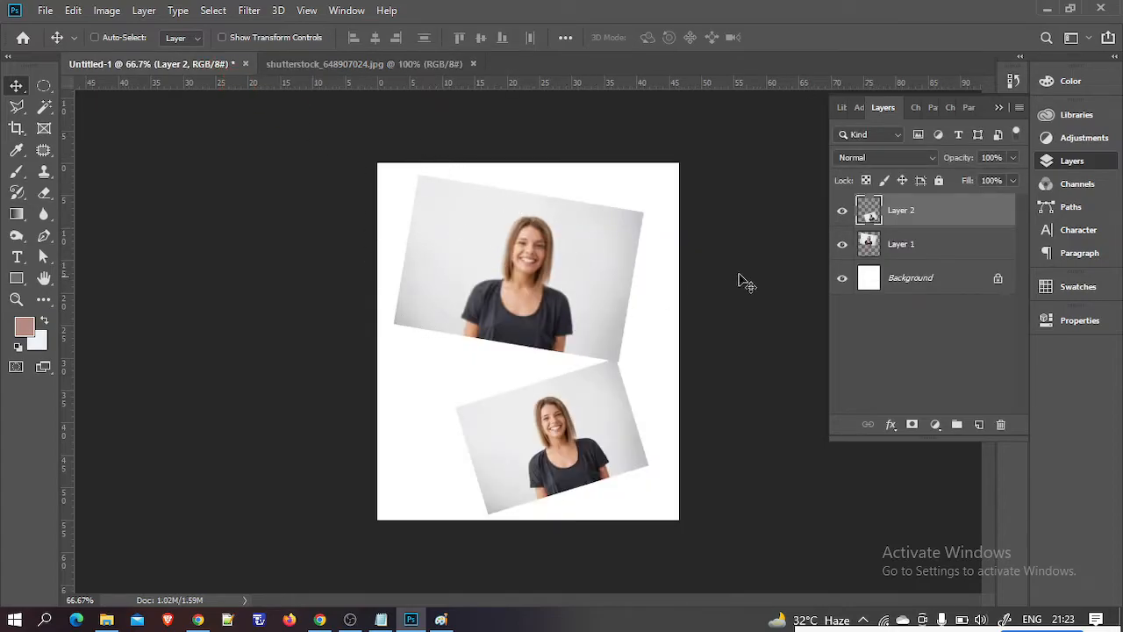
# Step: Hide both Layer 2 and Layer 1, and show them again
pyautogui.click(843, 213)
pyautogui.click(843, 244)
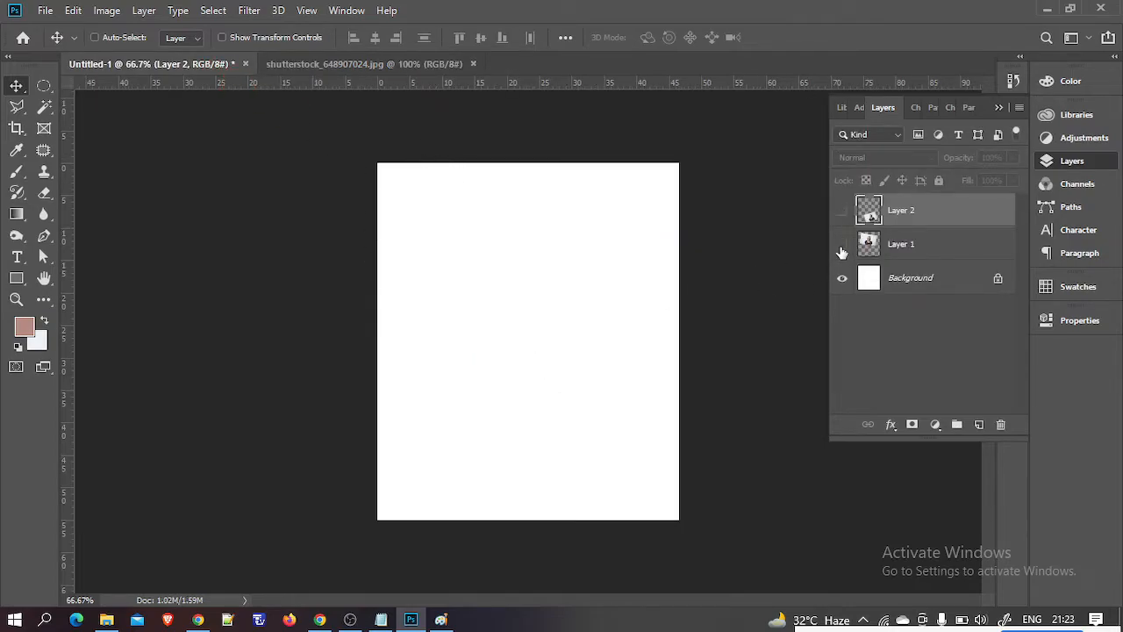
pyautogui.click(842, 244)
pyautogui.click(842, 211)
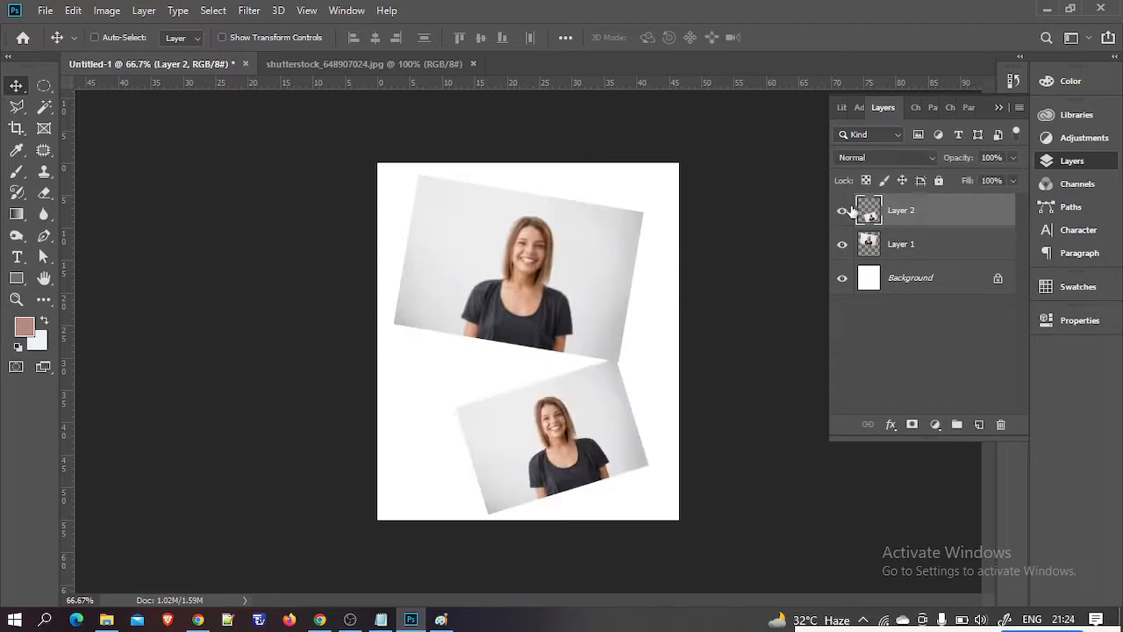
# Step: Delete Layer 2 and Layer 1, keeping only the Background layer
pyautogui.moveTo(953, 216); pyautogui.dragTo(964, 301)
pyautogui.moveTo(980, 406); pyautogui.dragTo(1001, 424)
pyautogui.moveTo(939, 216); pyautogui.dragTo(1000, 424)
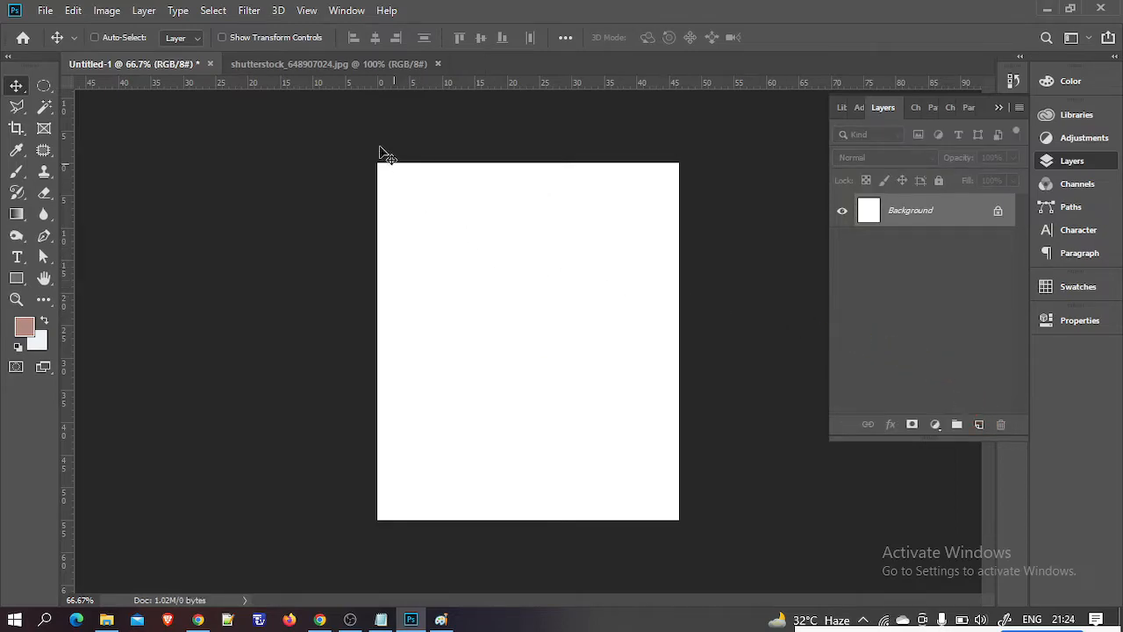
# Step: Copy the portrait from shutterstock_648907024.jpg into Untitled-1 and enlarge it with Free Transform to almost the full page width
pyautogui.click(347, 64)
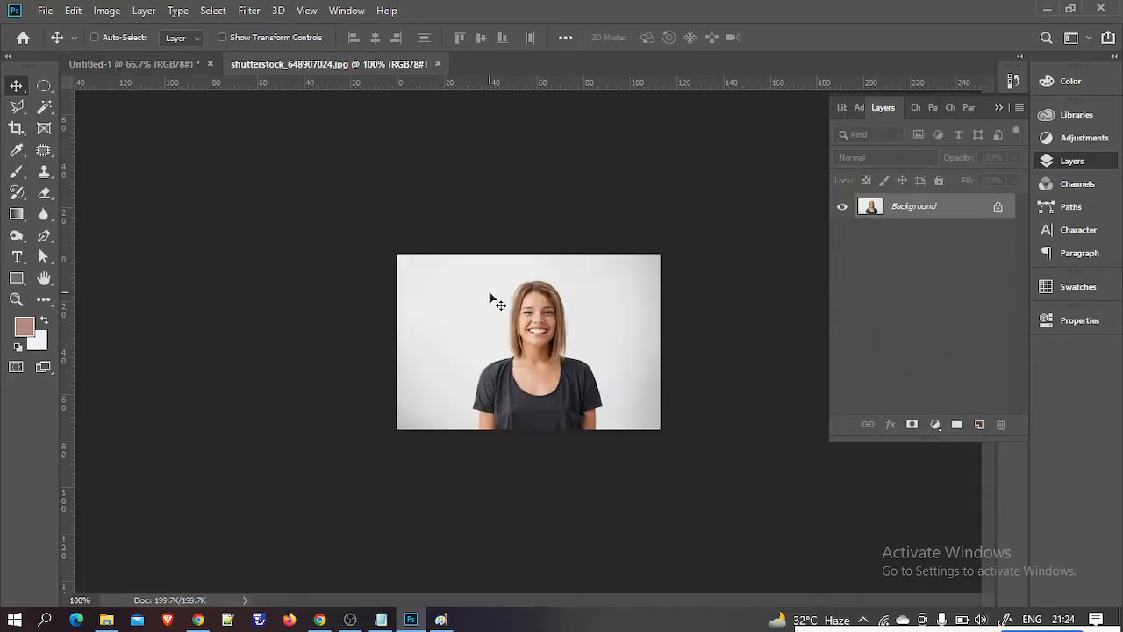
pyautogui.moveTo(489, 354); pyautogui.dragTo(514, 346)
pyautogui.hotkey('ctrl', 't')
pyautogui.moveTo(601, 405); pyautogui.dragTo(661, 445)
pyautogui.moveTo(590, 395)
pyautogui.mouseDown()
pyautogui.moveTo(605, 401)
pyautogui.moveTo(602, 391)
pyautogui.mouseUp()
pyautogui.press('Return')
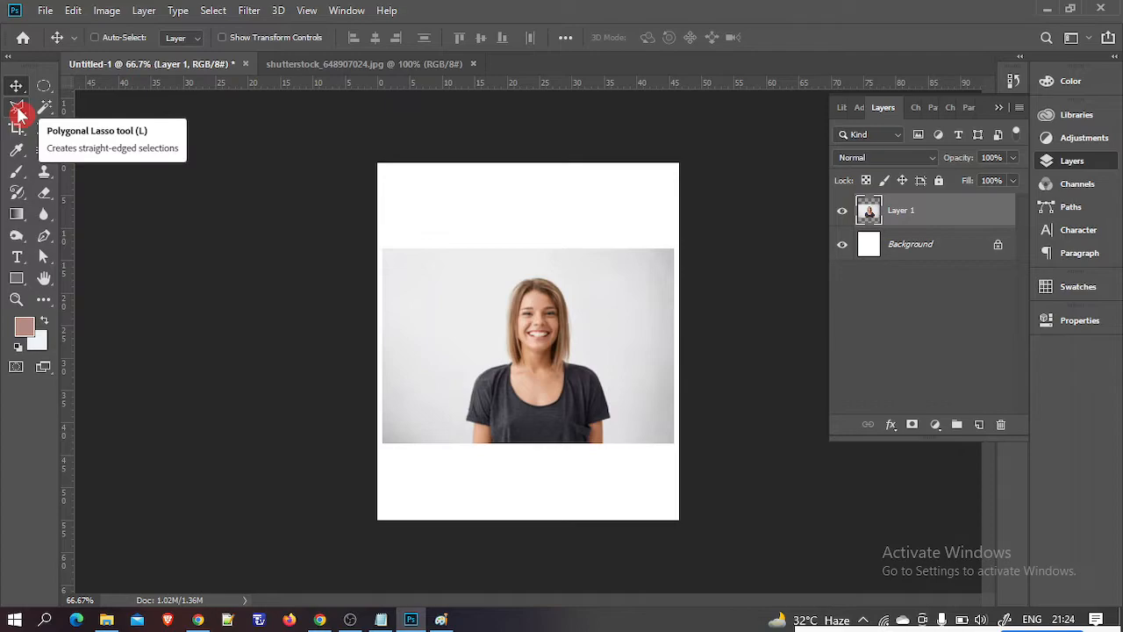
# Step: Select the light background around the woman on Layer 1 with the Magic Wand in add-to-selection mode
pyautogui.click(45, 115)
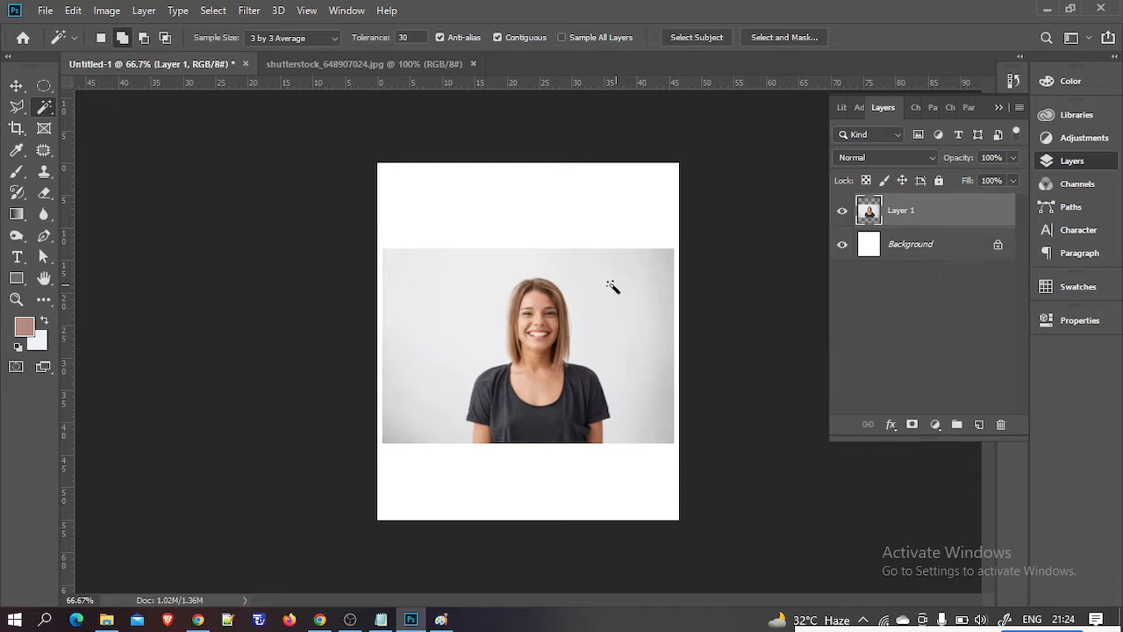
pyautogui.click(418, 328)
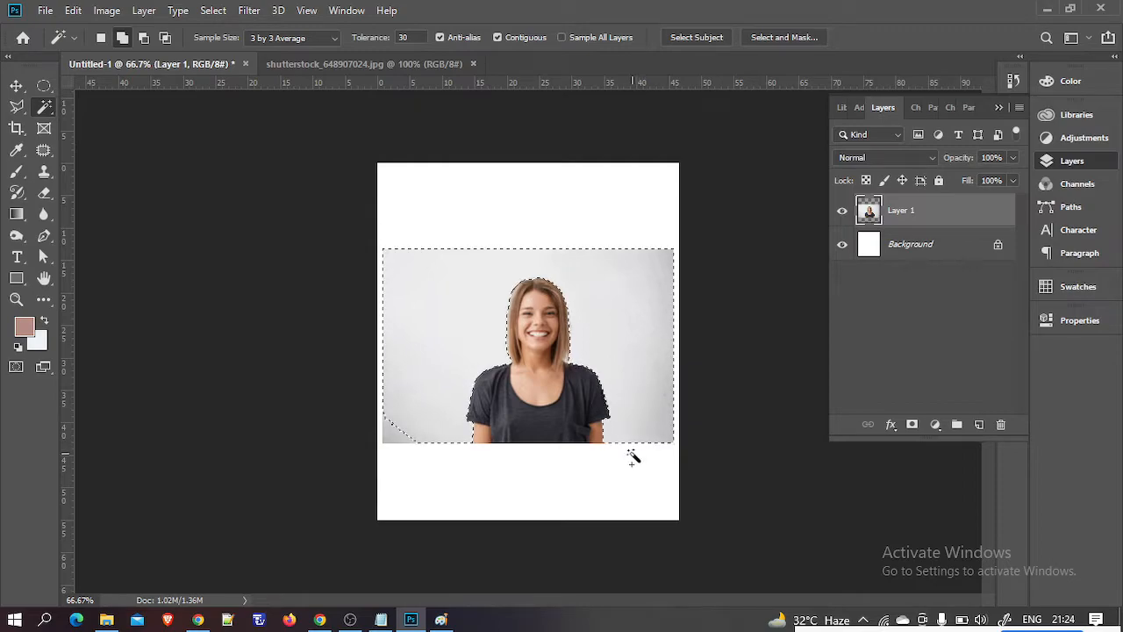
pyautogui.click(125, 39)
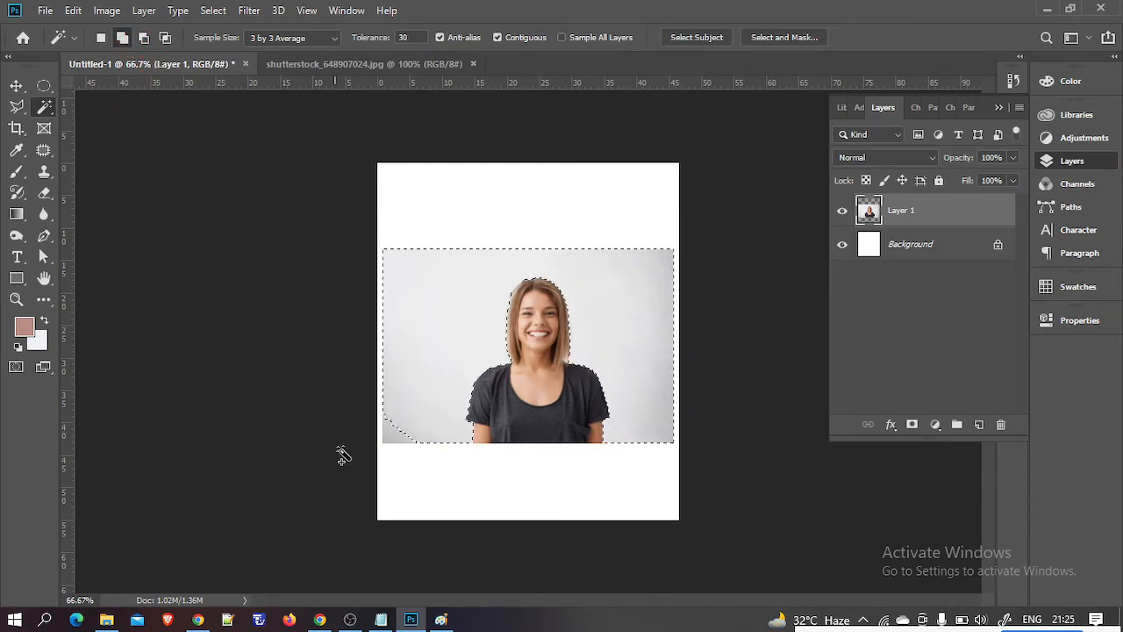
pyautogui.click(350, 619)
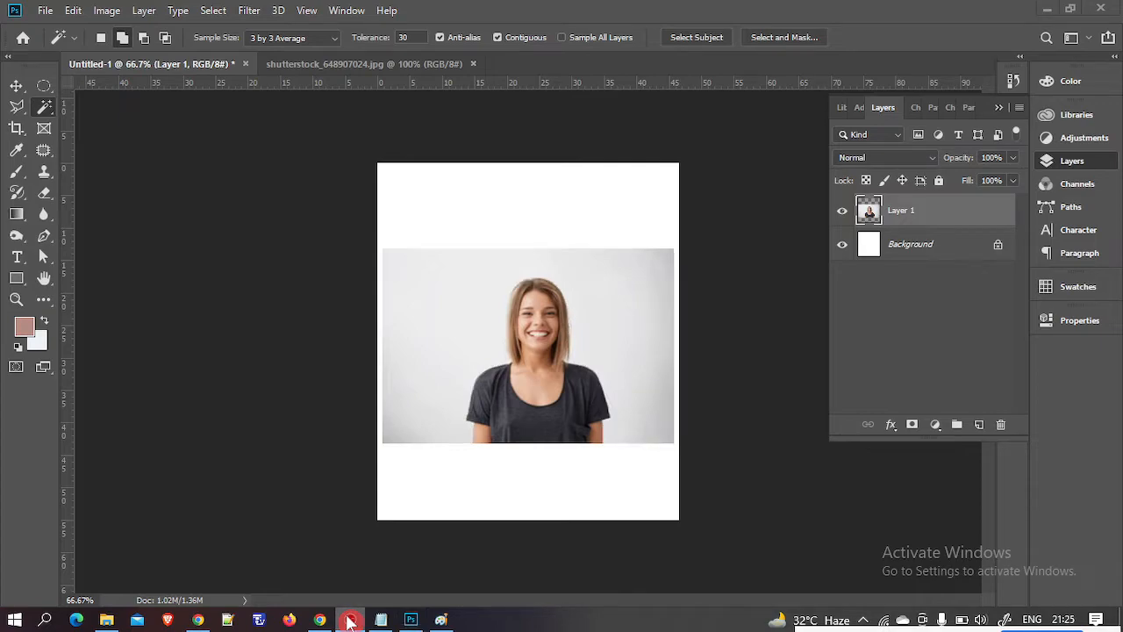
# Step: Try the Magic Wand's subtract mode, and reselect the photo's full background around the woman in add-to-selection mode
pyautogui.click(144, 40)
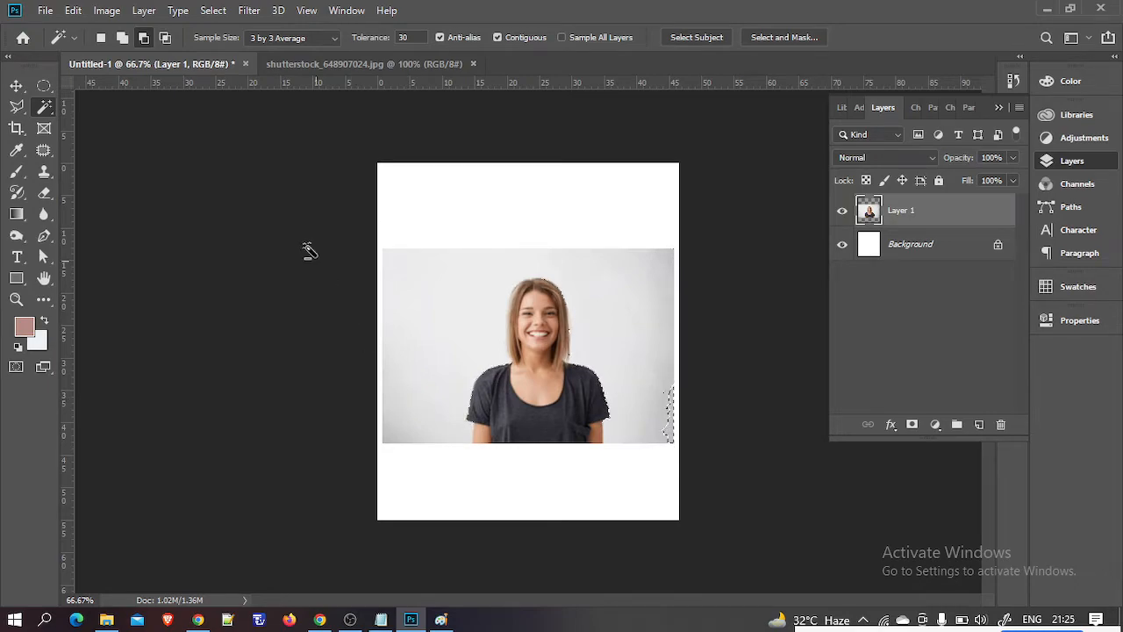
pyautogui.click(124, 39)
pyautogui.click(435, 318)
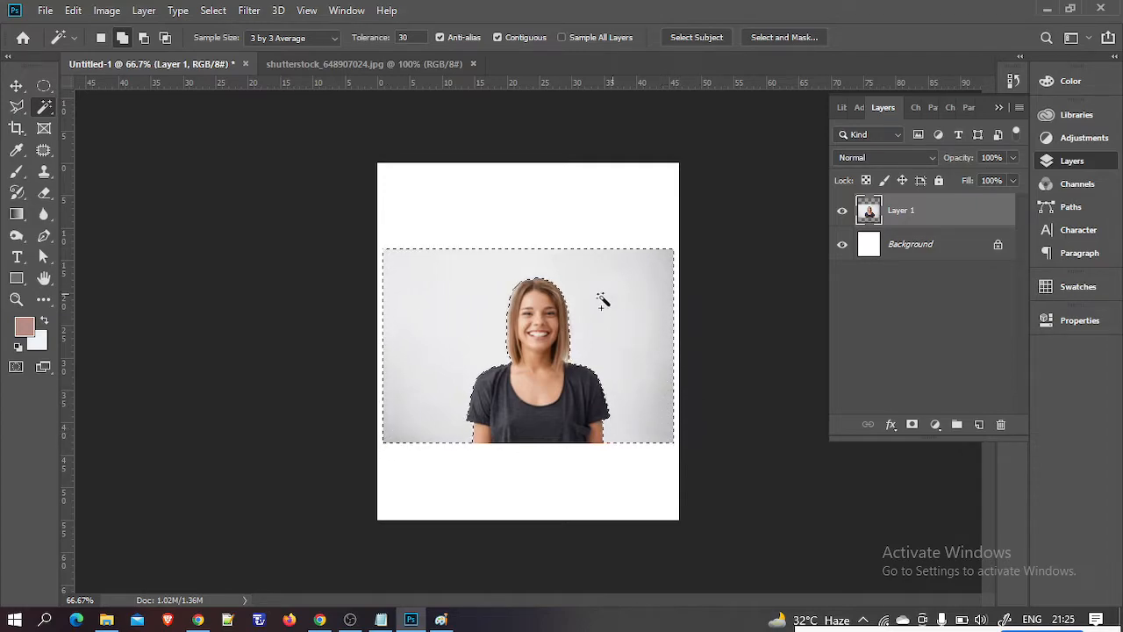
pyautogui.click(100, 39)
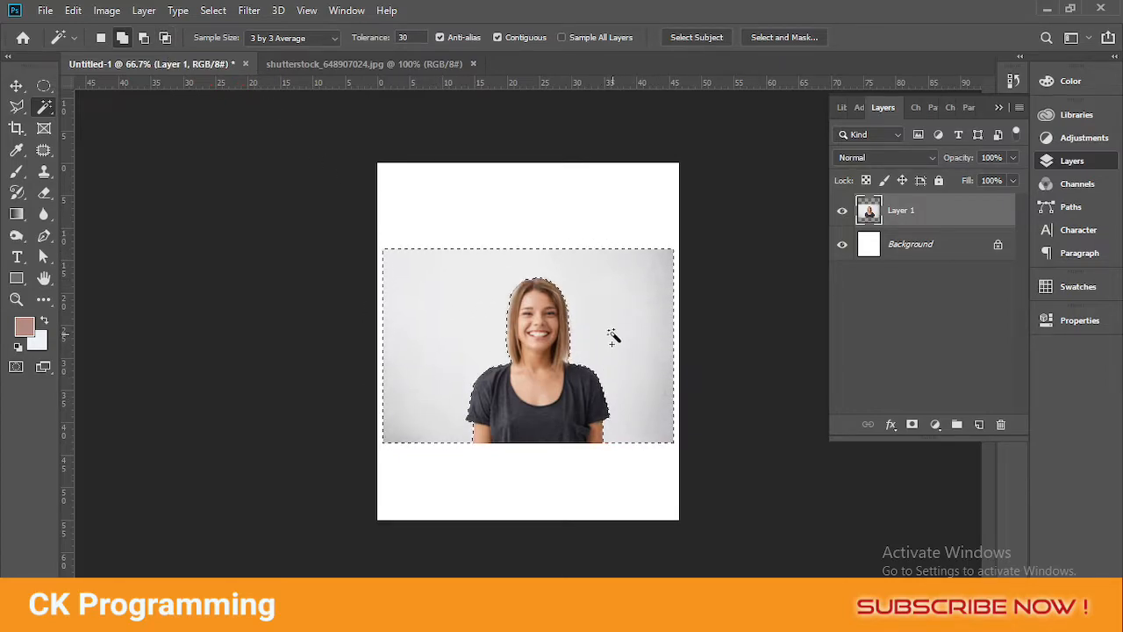
# Step: Try adding the blank area around the photo to the background selection, and restore the selection of the photo background only
pyautogui.hotkey('ctrl', '+')
pyautogui.hotkey('ctrl', '+')
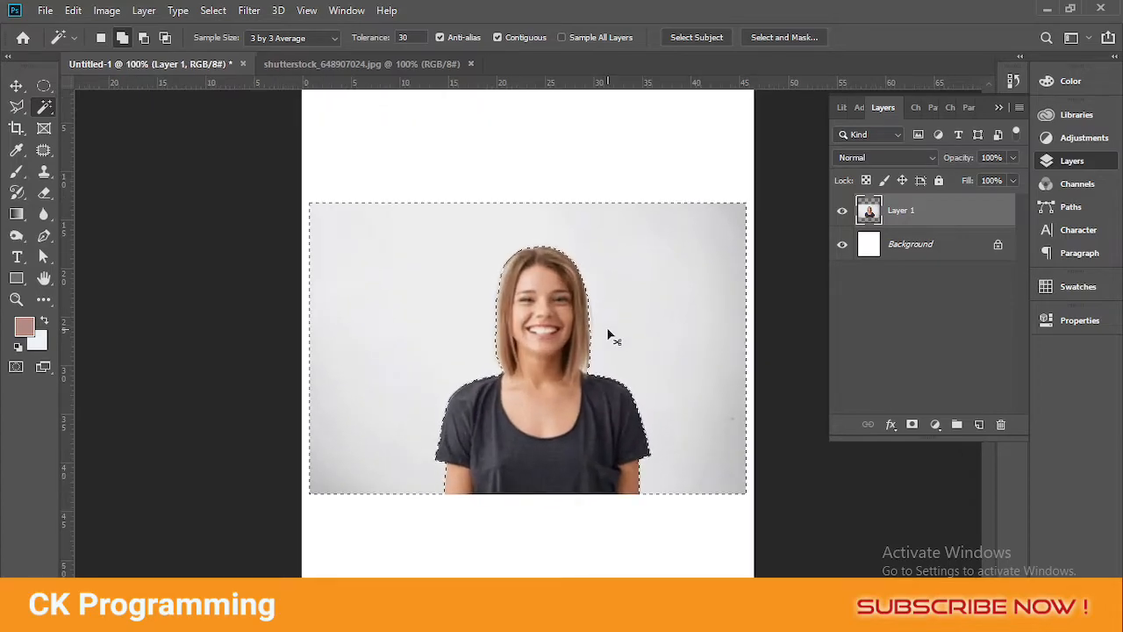
pyautogui.hotkey('ctrl', '-')
pyautogui.click(574, 164)
pyautogui.scroll(3, 592, 181)
pyautogui.scroll(-3, 608, 212)
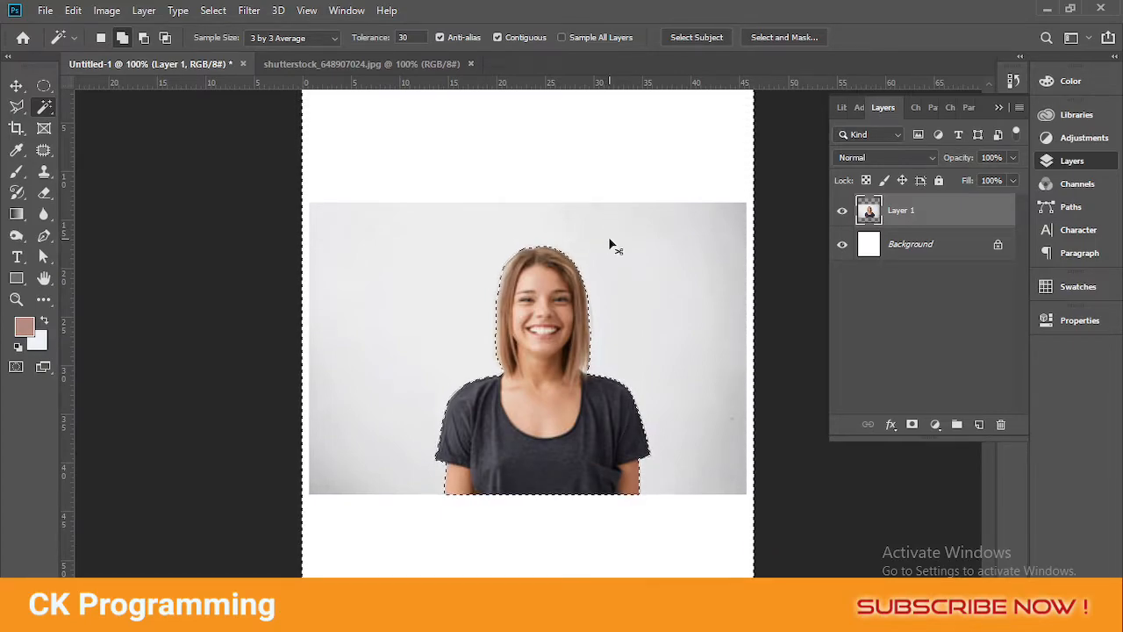
pyautogui.keyDown('alt'); pyautogui.click(610, 244); pyautogui.keyUp('alt')
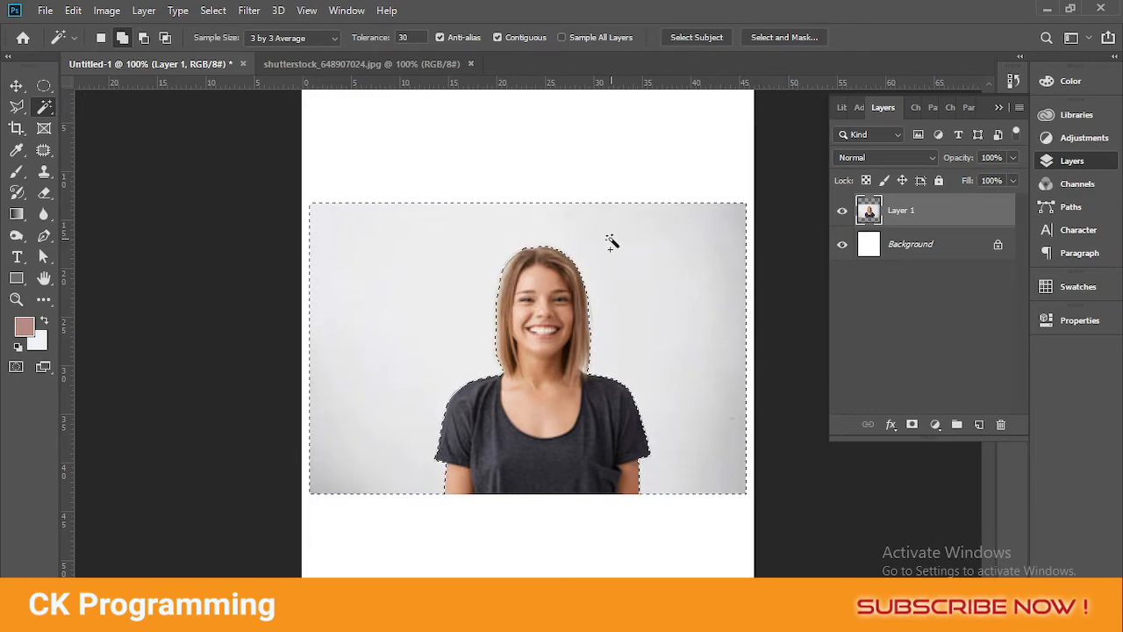
# Step: Delete the selected background, inspect the woman's cut-out edges up close, and undo the deletion to restore the selection
pyautogui.press('Delete')
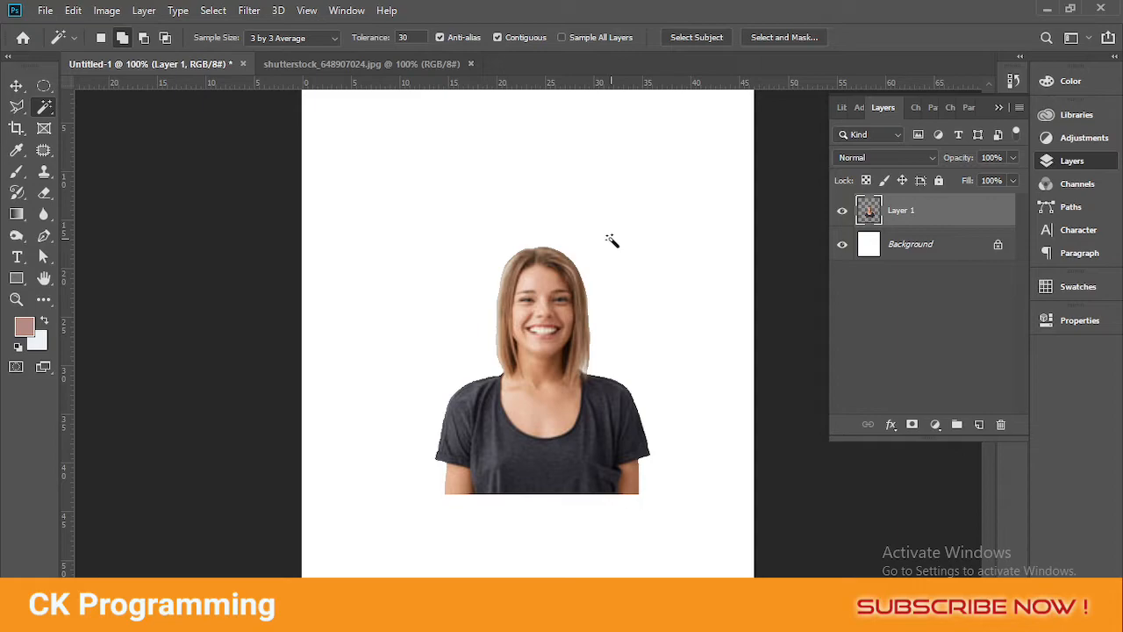
pyautogui.hotkey('ctrl', '+')
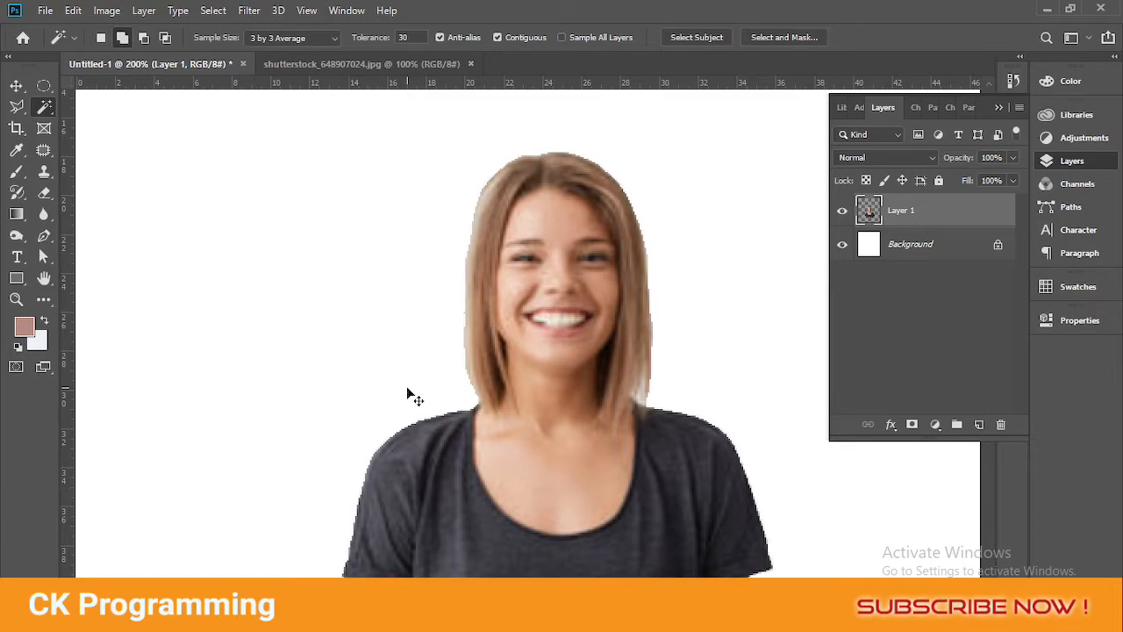
pyautogui.hotkey('ctrl', '-')
pyautogui.hotkey('ctrl', 'z')
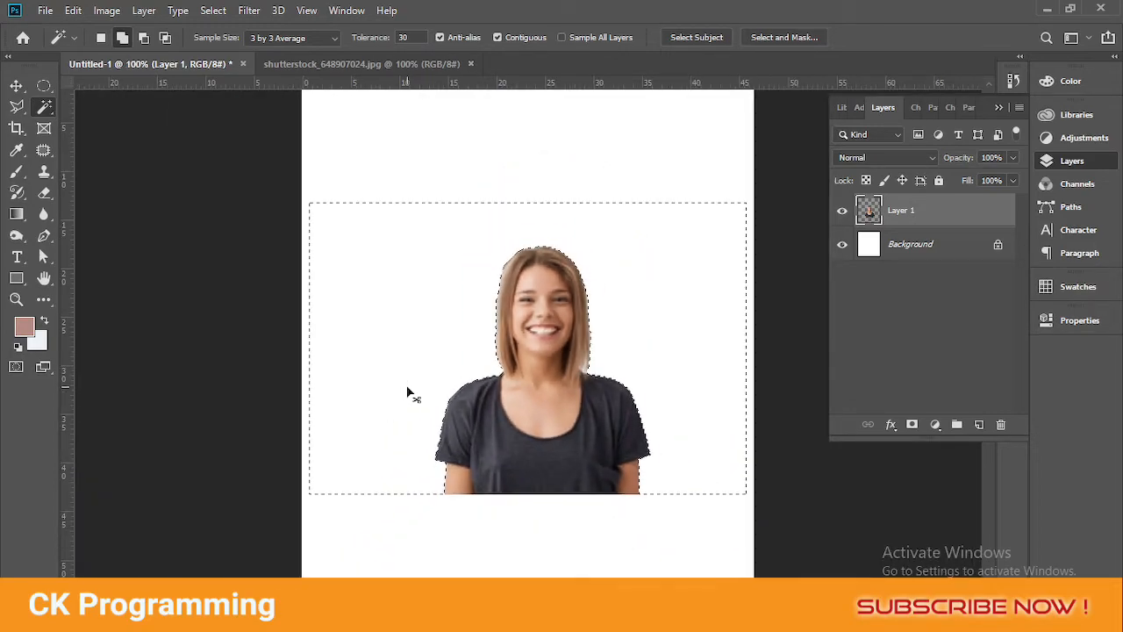
pyautogui.hotkey('ctrl', 'z')
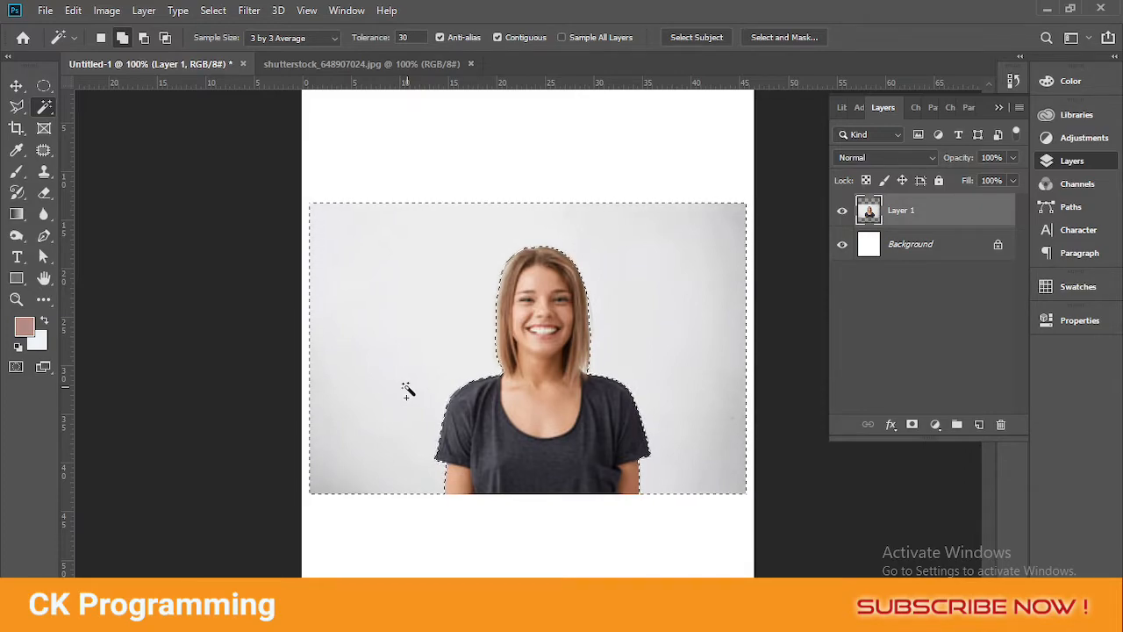
pyautogui.click(99, 74)
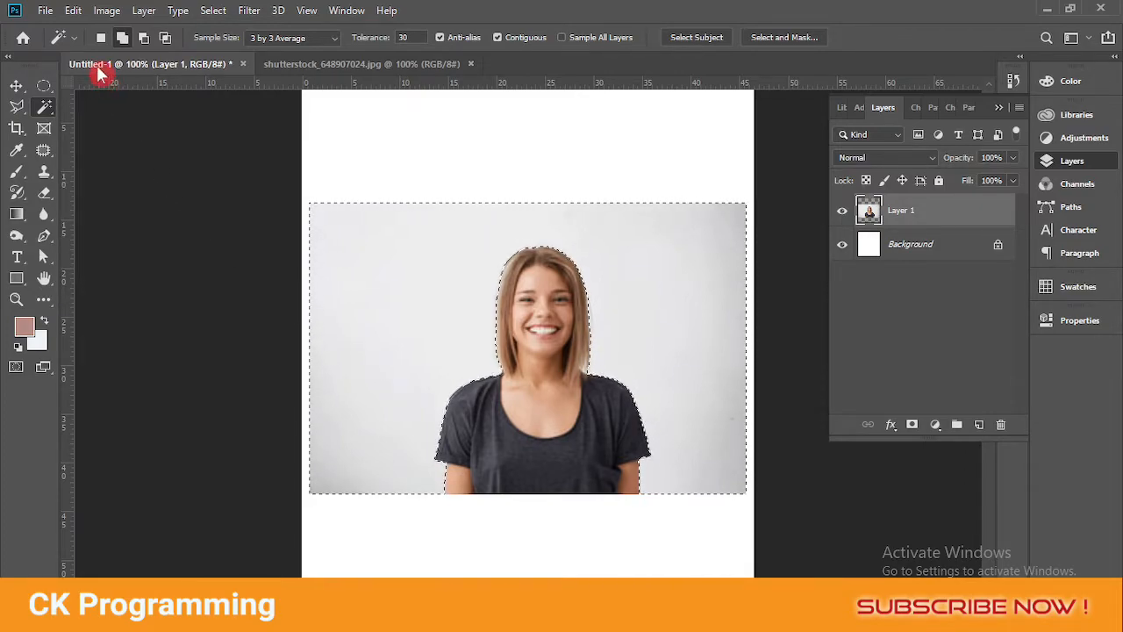
pyautogui.click(74, 11)
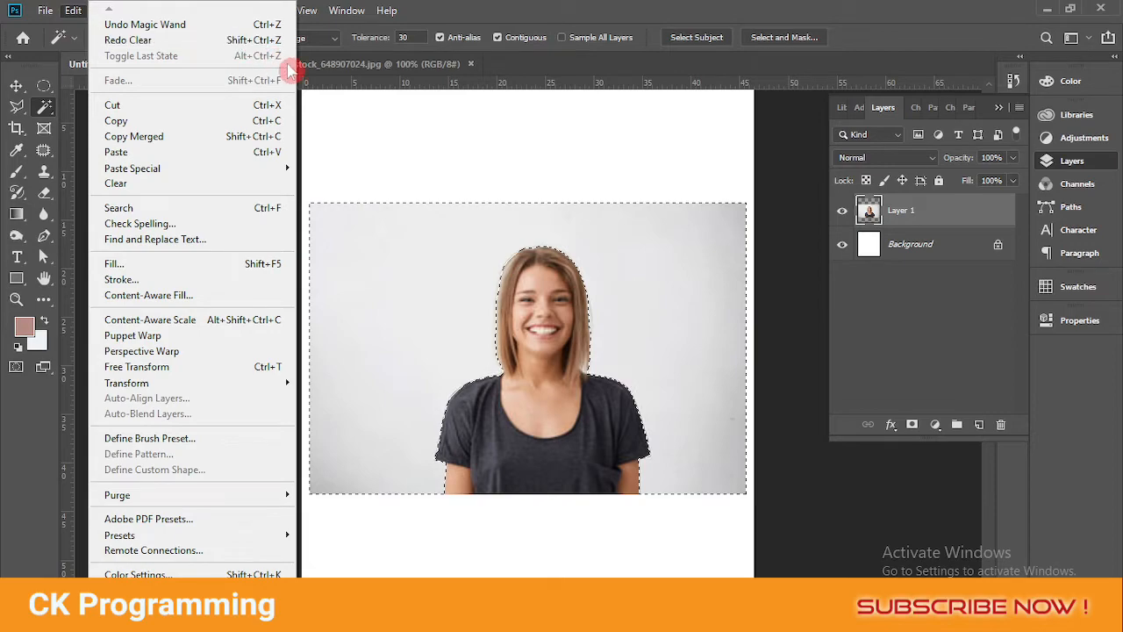
pyautogui.click(445, 150)
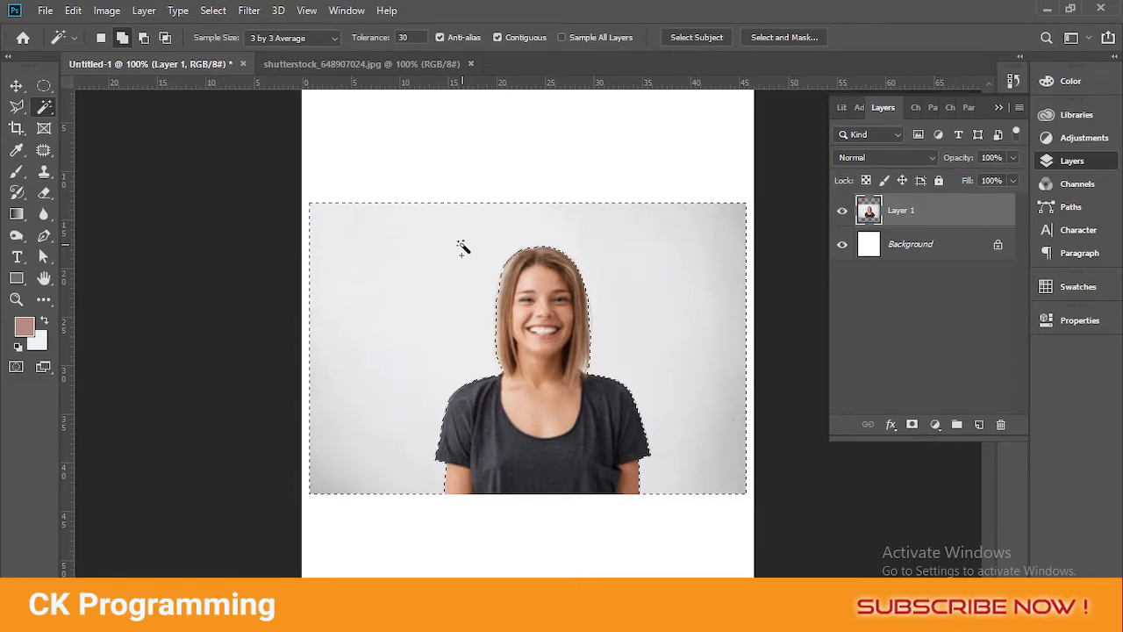
# Step: Feather the background selection with a radius of 6 pixels
pyautogui.click(224, 12)
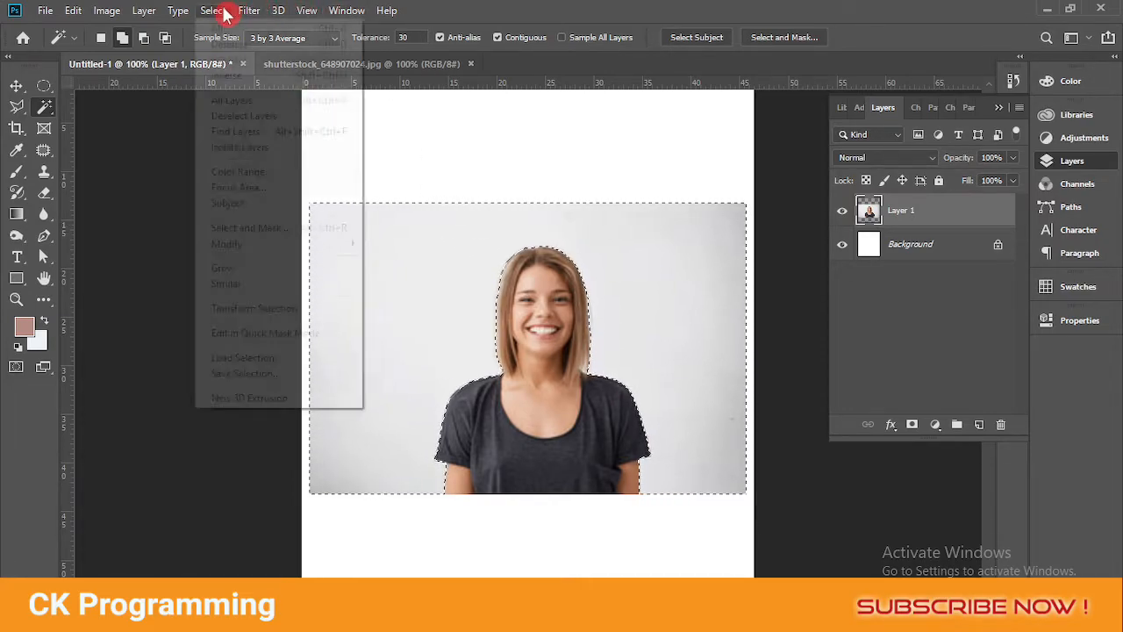
pyautogui.moveTo(263, 244)
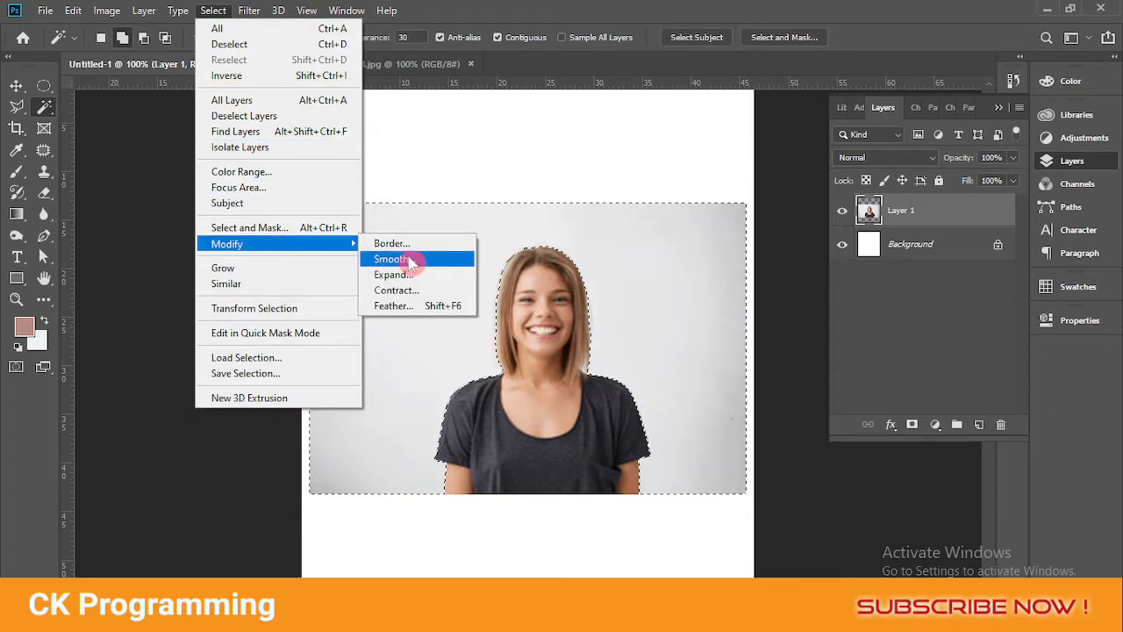
pyautogui.click(418, 306)
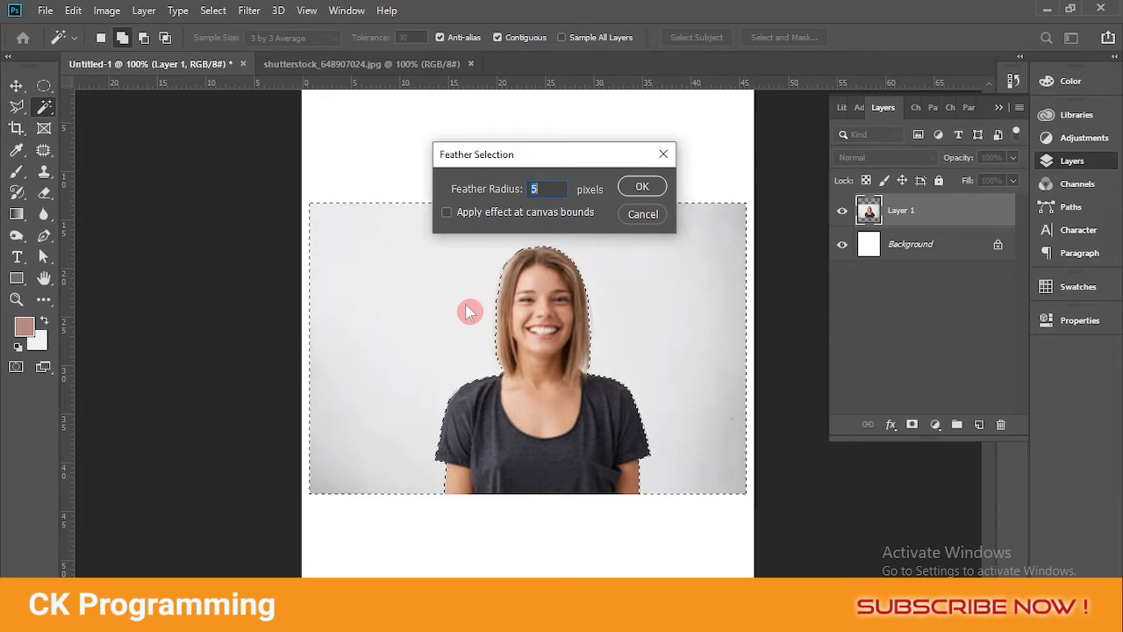
pyautogui.write('5')
pyautogui.press('BackSpace')
pyautogui.write('6')
pyautogui.click(643, 189)
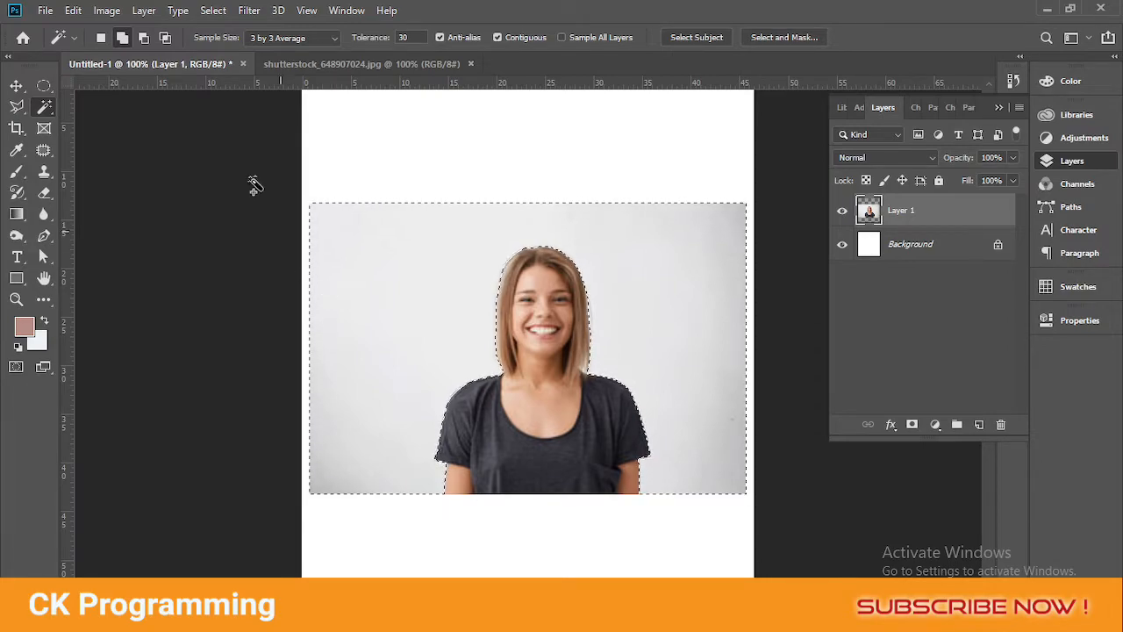
# Step: Feather the background selection with a radius of 5 pixels and delete the selected background from Layer 1
pyautogui.click(211, 11)
pyautogui.moveTo(250, 248)
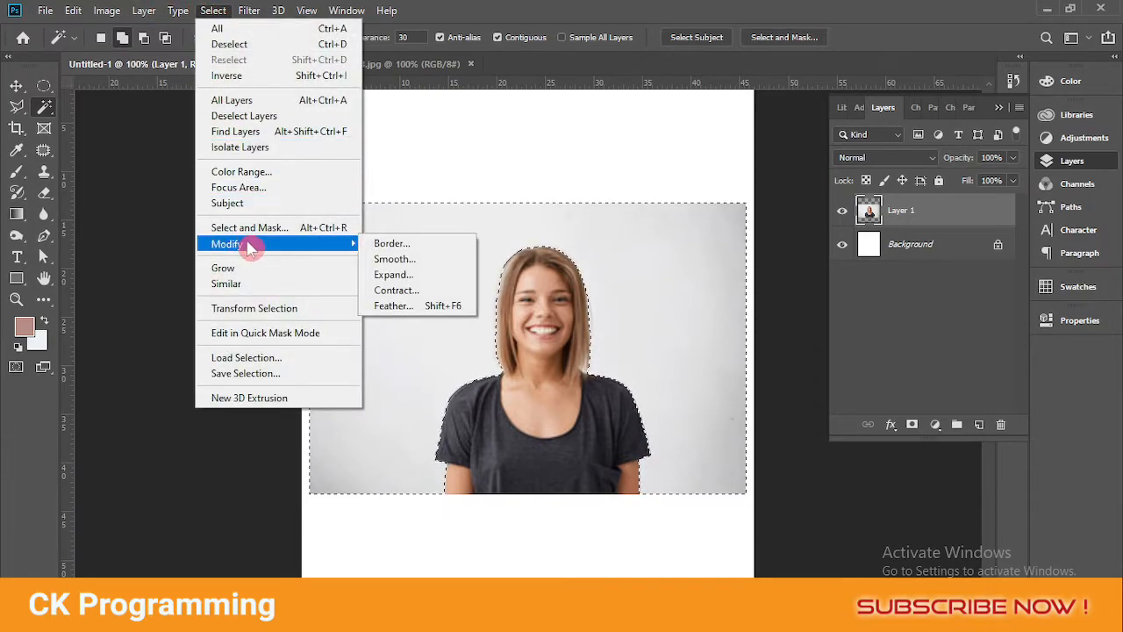
pyautogui.click(395, 306)
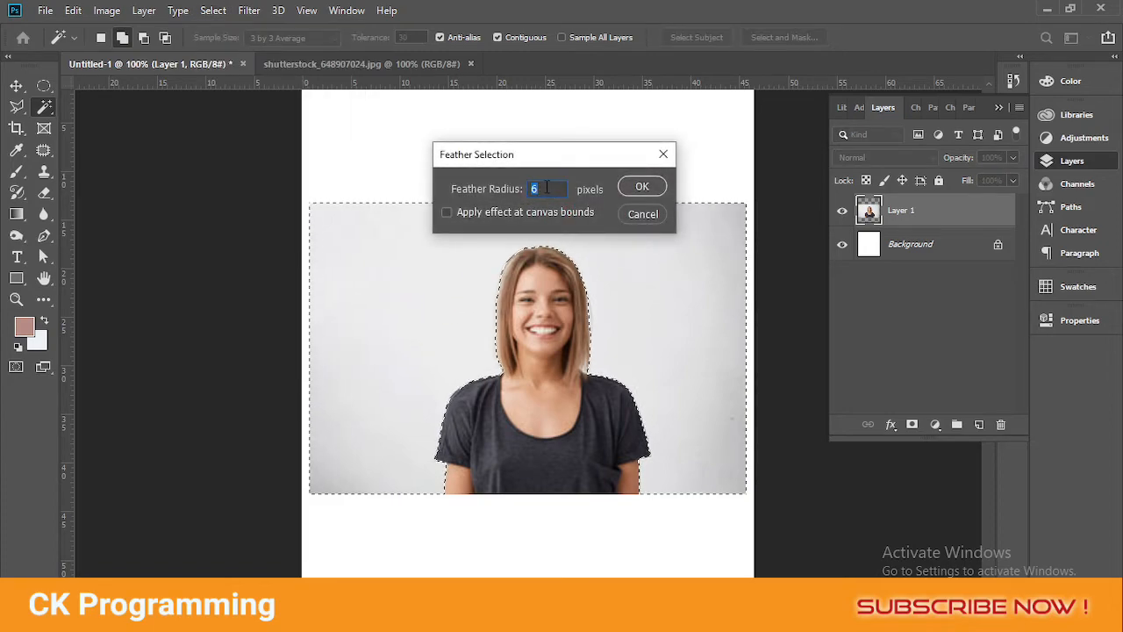
pyautogui.write('5')
pyautogui.click(634, 186)
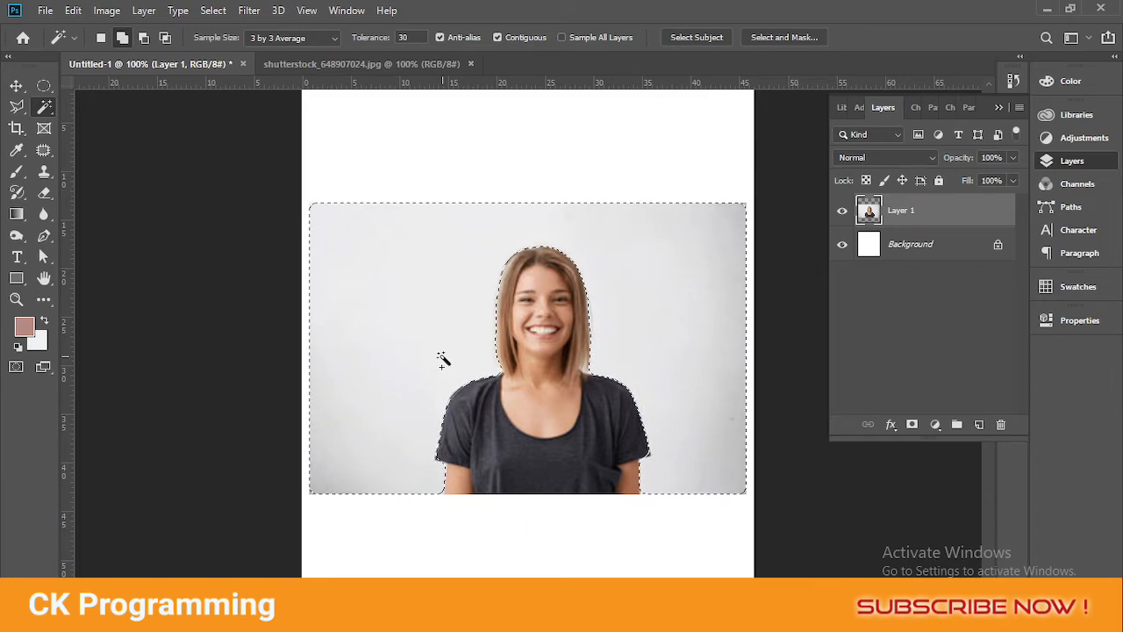
pyautogui.press('Delete')
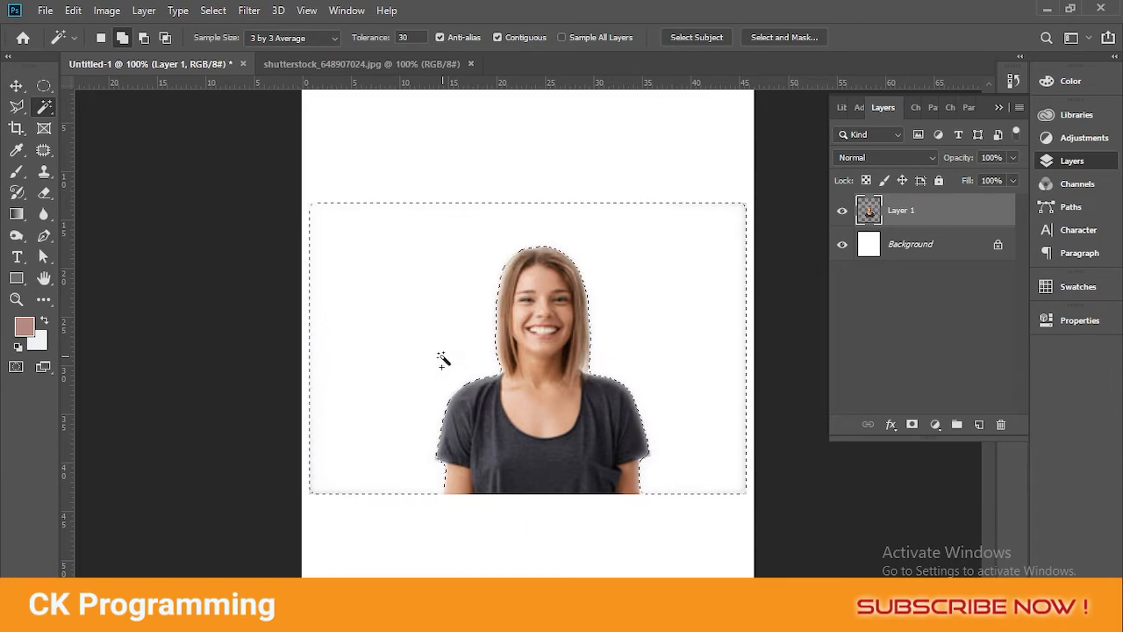
# Step: Clear the selection and erase the faint leftover photo borders around the woman on Layer 1 with the Eraser tool
pyautogui.hotkey('ctrl', 'd')
pyautogui.hotkey('ctrl', '+')
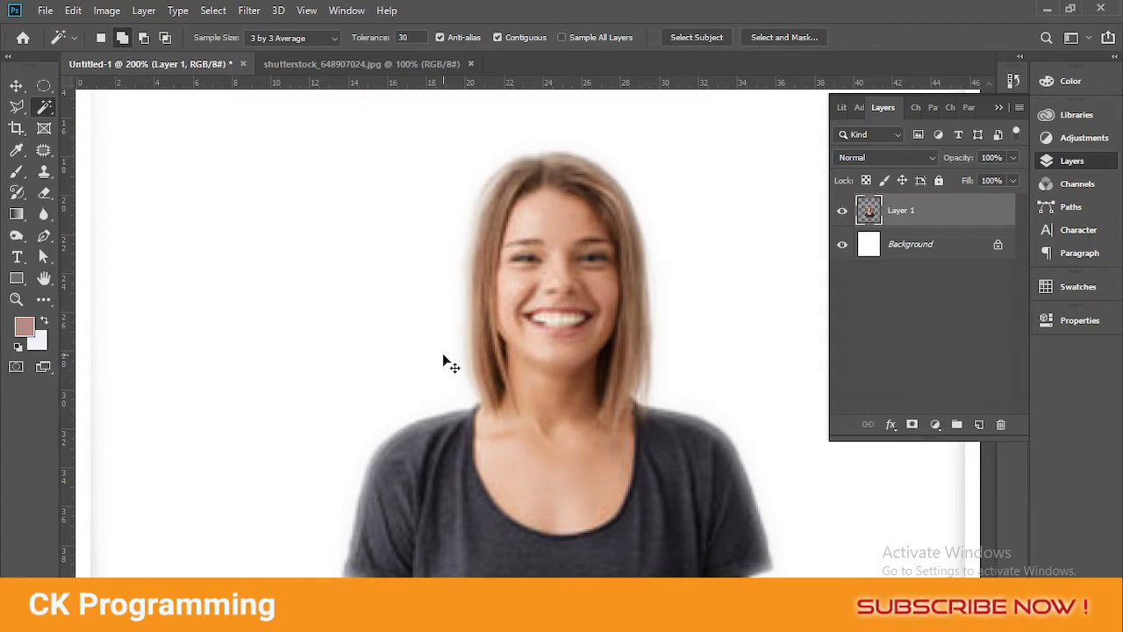
pyautogui.hotkey('ctrl', '-')
pyautogui.hotkey('ctrl', '-')
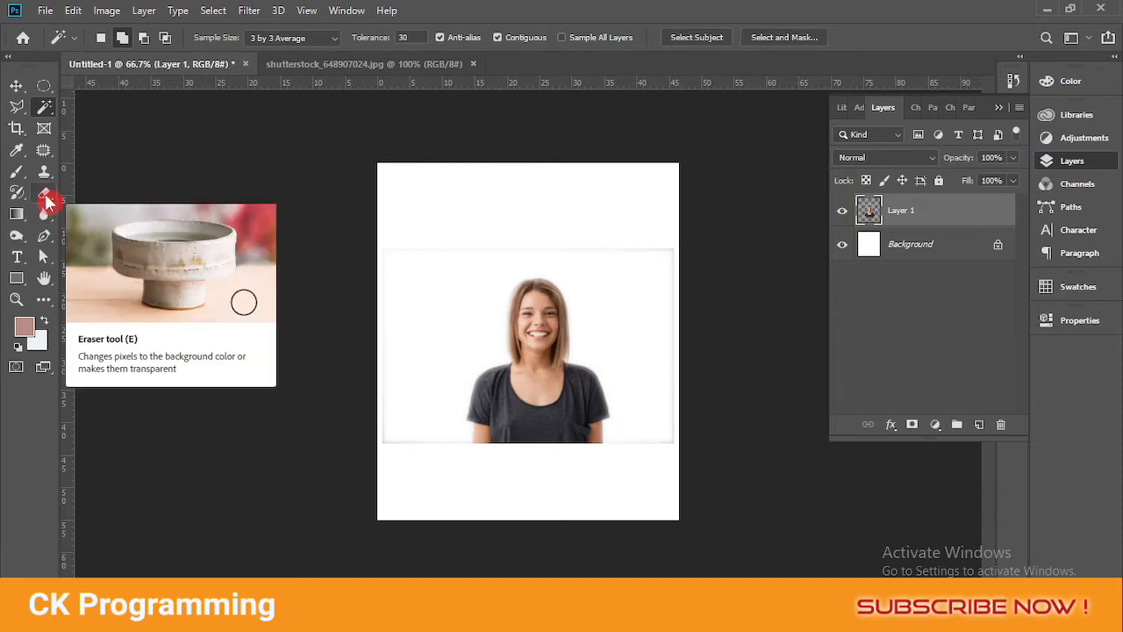
pyautogui.moveTo(48, 199); pyautogui.dragTo(119, 191)
pyautogui.moveTo(389, 315)
pyautogui.mouseDown()
pyautogui.moveTo(383, 268)
pyautogui.moveTo(397, 244)
pyautogui.moveTo(421, 237)
pyautogui.moveTo(526, 224)
pyautogui.moveTo(661, 230)
pyautogui.moveTo(679, 442)
pyautogui.moveTo(624, 478)
pyautogui.moveTo(471, 508)
pyautogui.moveTo(408, 462)
pyautogui.moveTo(373, 333)
pyautogui.moveTo(393, 372)
pyautogui.moveTo(394, 438)
pyautogui.moveTo(423, 449)
pyautogui.moveTo(398, 348)
pyautogui.moveTo(414, 228)
pyautogui.moveTo(517, 204)
pyautogui.moveTo(622, 212)
pyautogui.moveTo(683, 420)
pyautogui.moveTo(646, 445)
pyautogui.moveTo(654, 455)
pyautogui.moveTo(673, 204)
pyautogui.mouseUp()
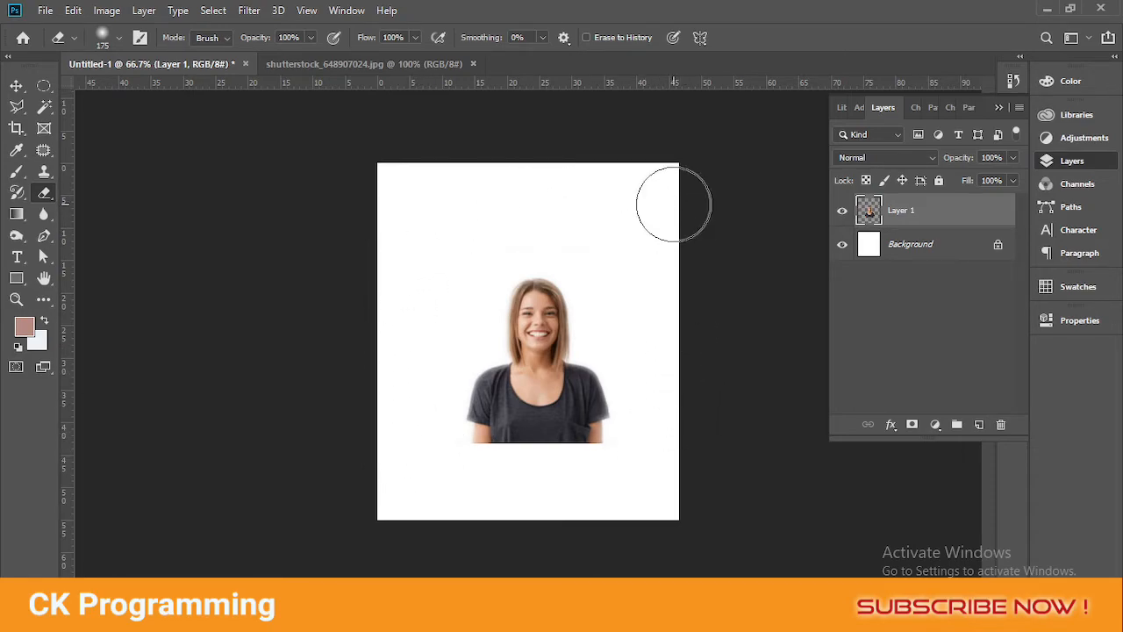
# Step: Center the woman's cut-out on Layer 1 vertically and horizontally within the whole canvas, and deselect
pyautogui.click(15, 85)
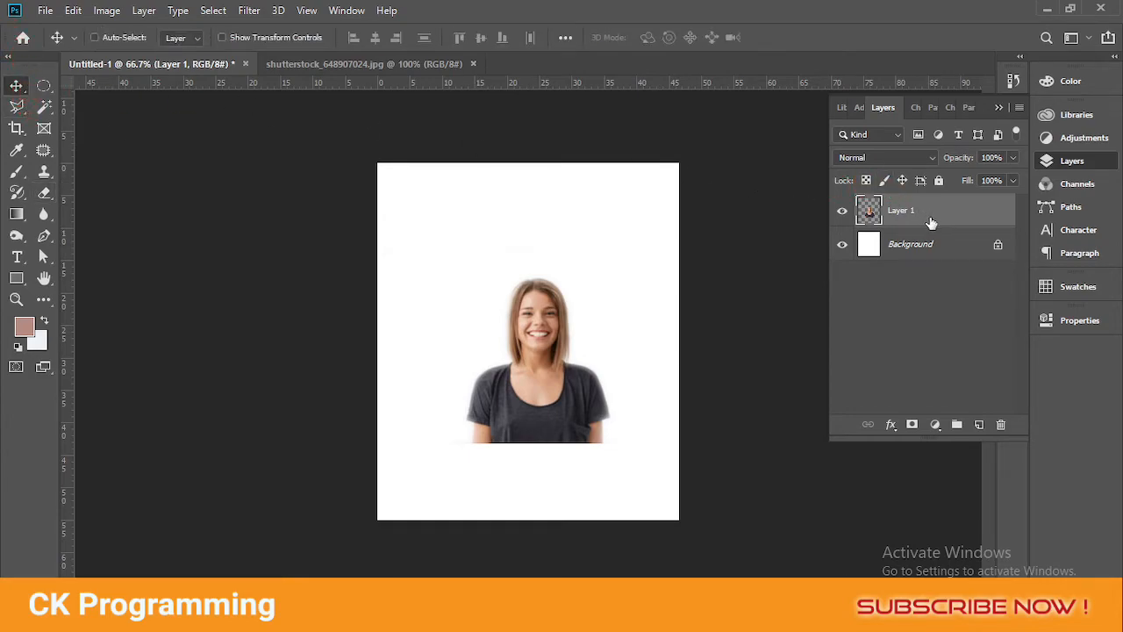
pyautogui.rightClick(542, 368)
pyautogui.click(566, 375)
pyautogui.moveTo(548, 358); pyautogui.dragTo(534, 340)
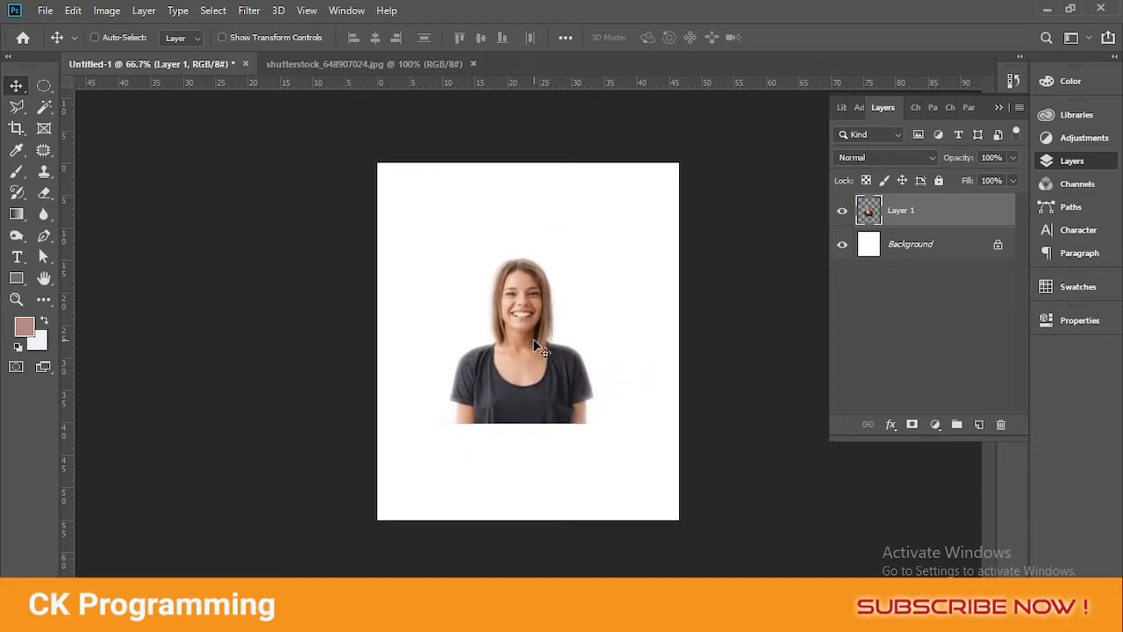
pyautogui.hotkey('ctrl', 'a')
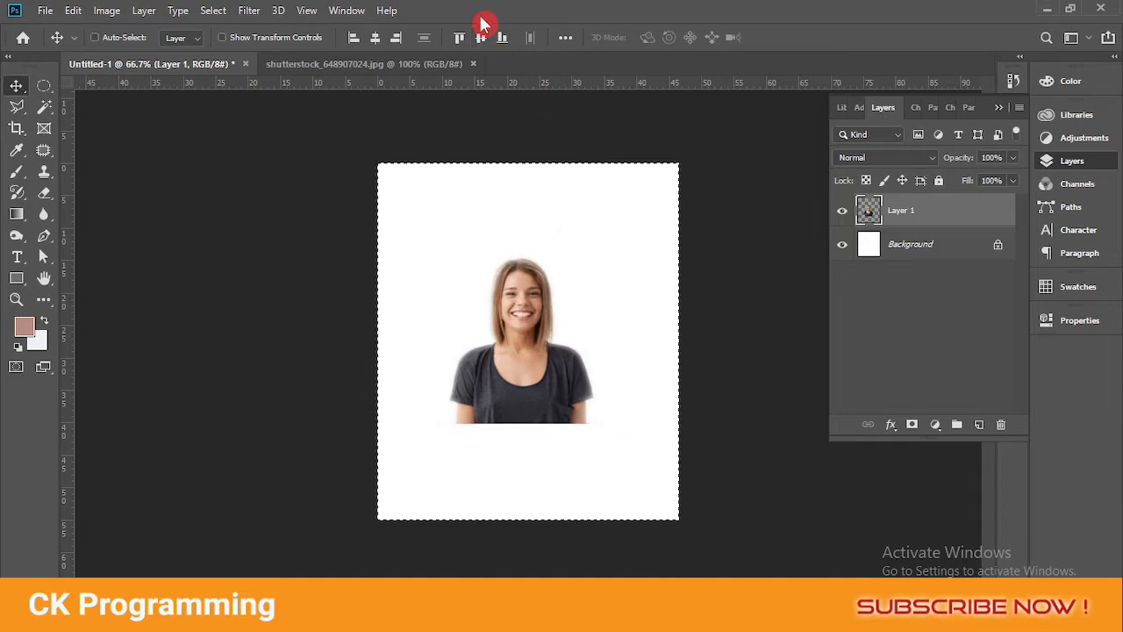
pyautogui.click(481, 37)
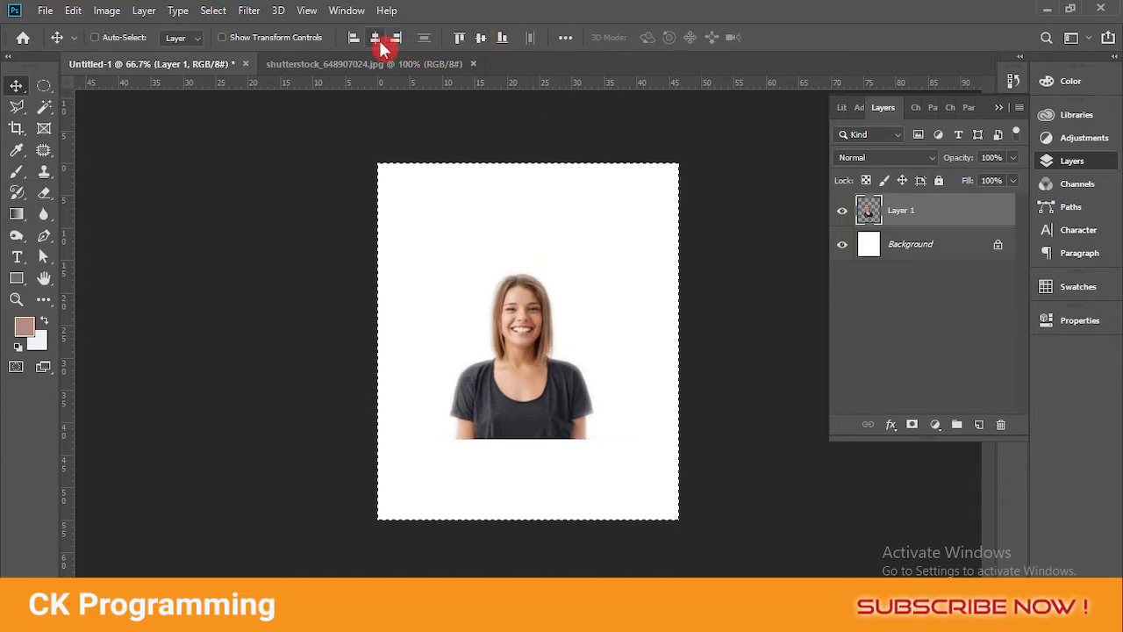
pyautogui.click(377, 40)
pyautogui.hotkey('ctrl', 'd')
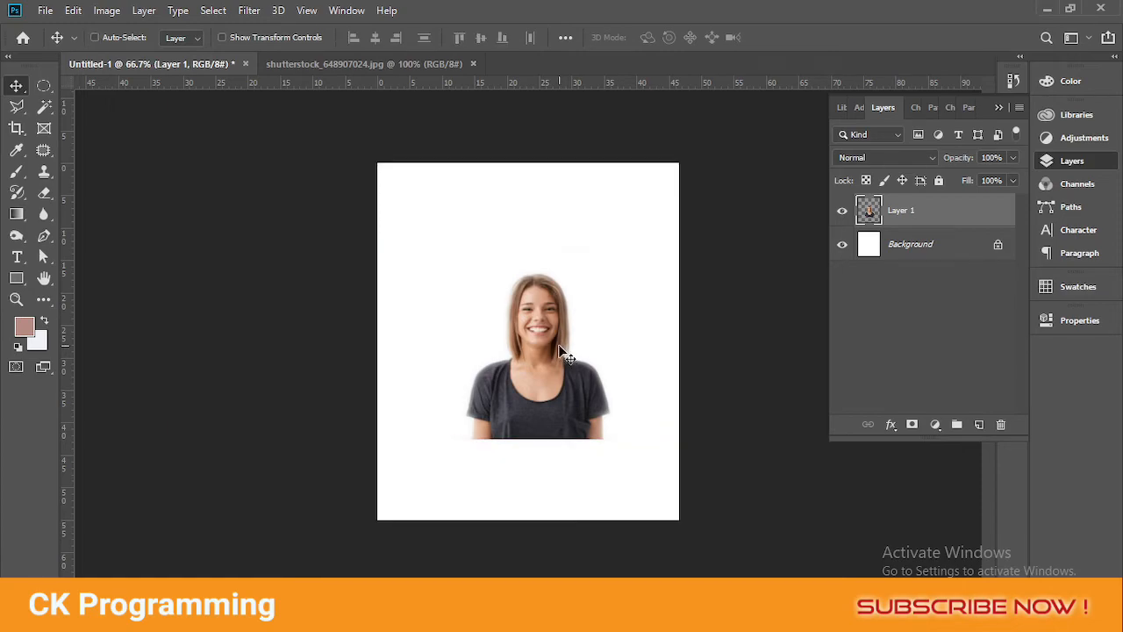
# Step: Select the Background layer and set the foreground color to the orange-red ee350c
pyautogui.click(947, 254)
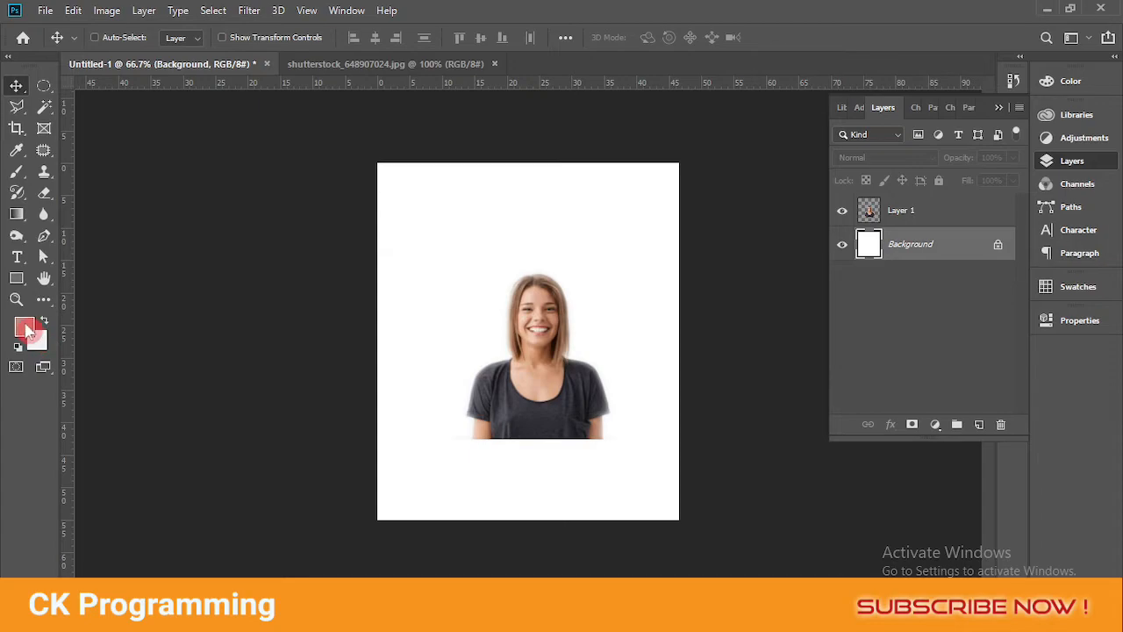
pyautogui.click(26, 330)
pyautogui.moveTo(209, 291); pyautogui.dragTo(94, 93)
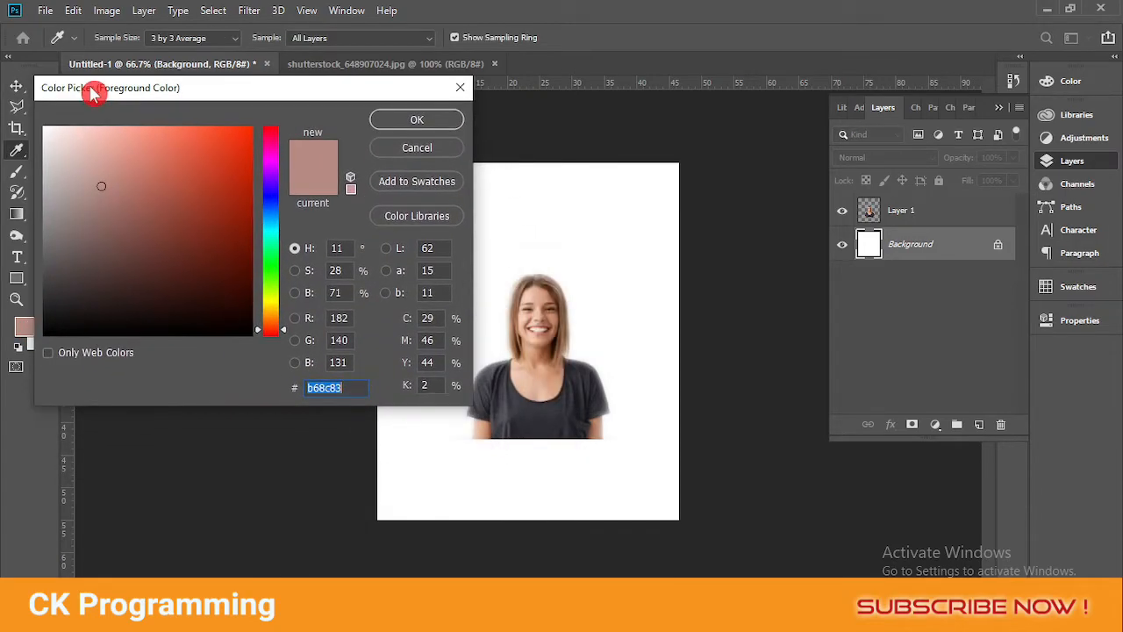
pyautogui.moveTo(202, 228)
pyautogui.mouseDown()
pyautogui.moveTo(228, 248)
pyautogui.moveTo(247, 186)
pyautogui.moveTo(225, 156)
pyautogui.mouseUp()
pyautogui.click(242, 140)
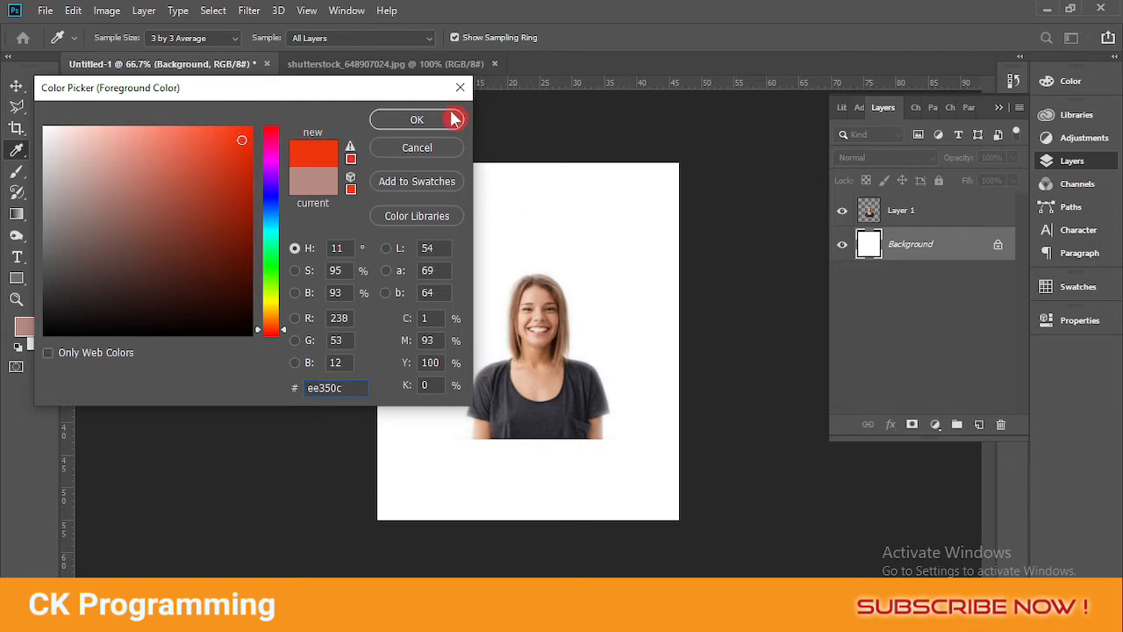
pyautogui.click(417, 120)
pyautogui.press('v')
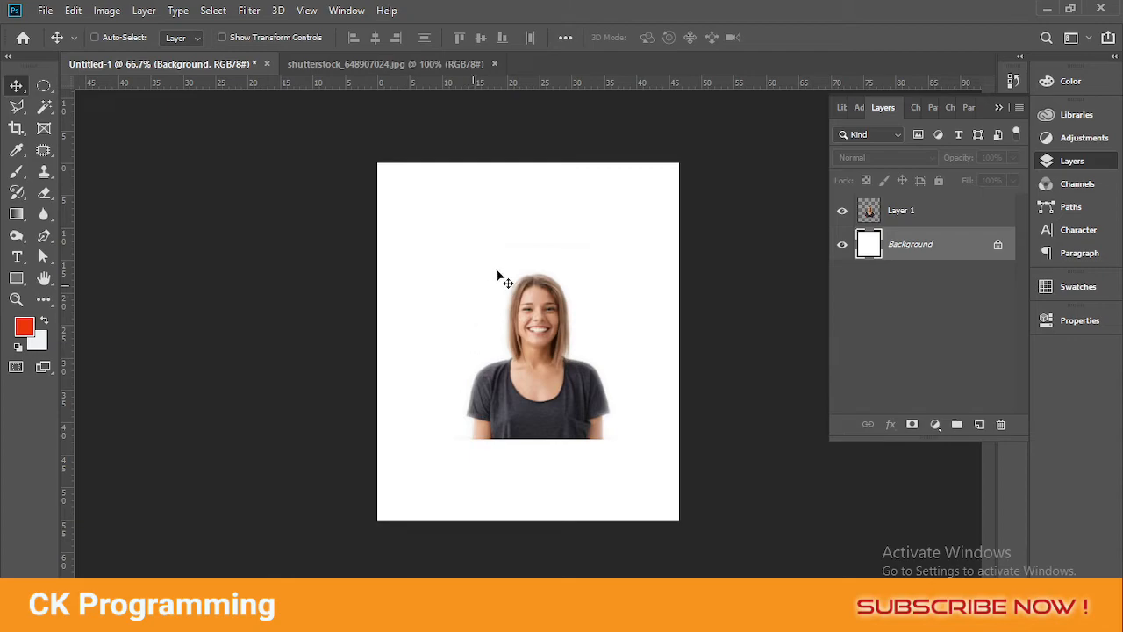
# Step: Fill the Background layer with the foreground color in Normal mode at 100% opacity
pyautogui.click(75, 12)
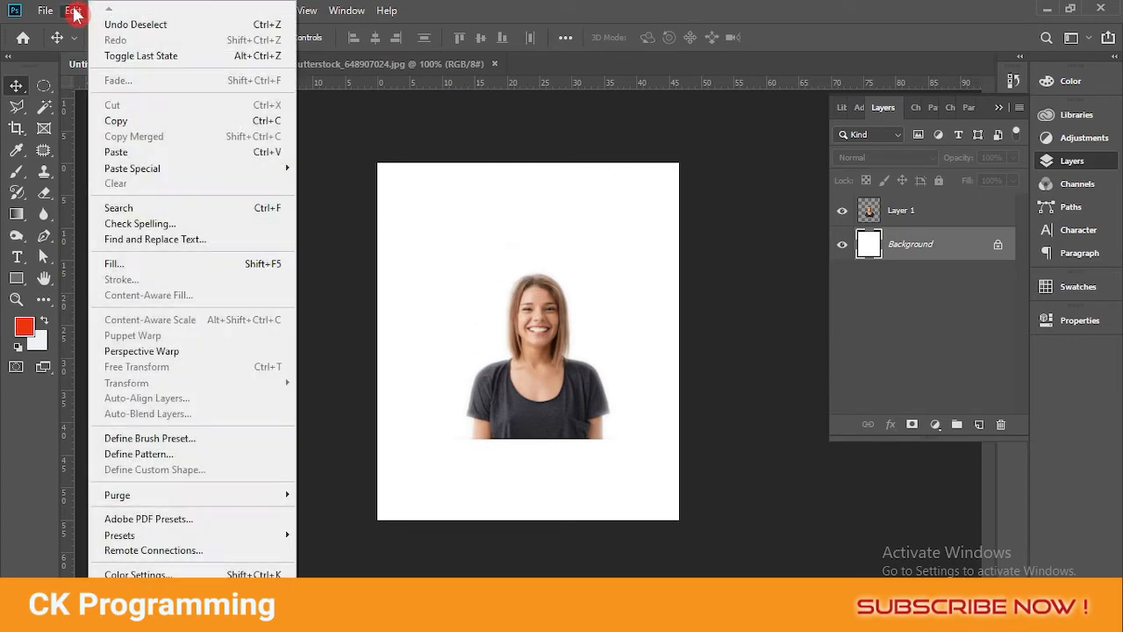
pyautogui.click(162, 265)
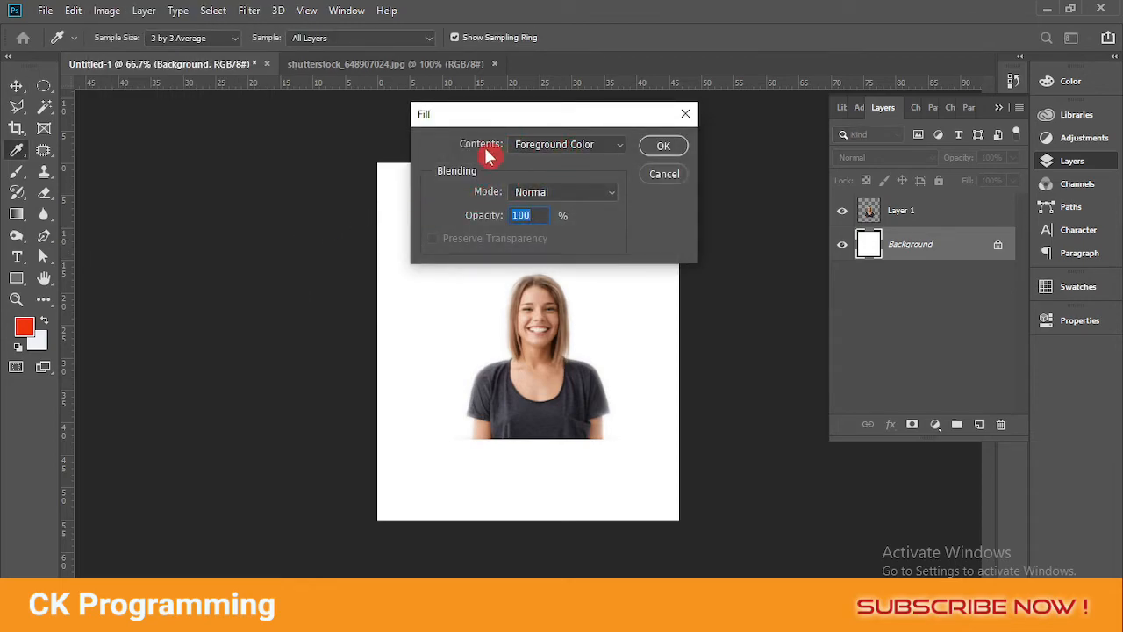
pyautogui.click(553, 147)
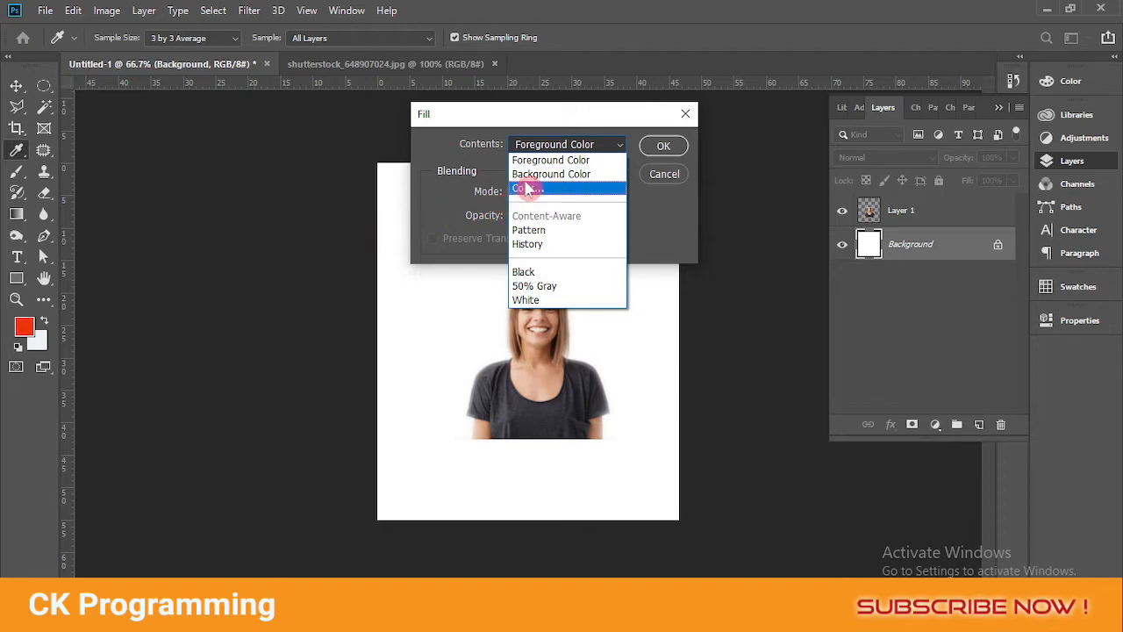
pyautogui.click(525, 174)
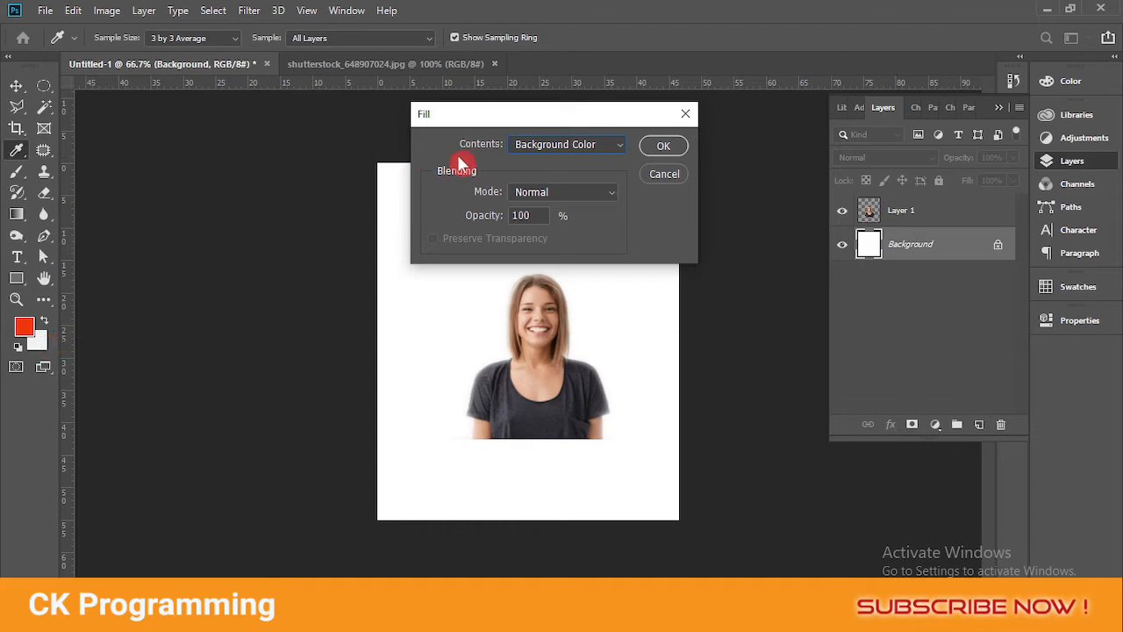
pyautogui.click(579, 145)
pyautogui.click(577, 159)
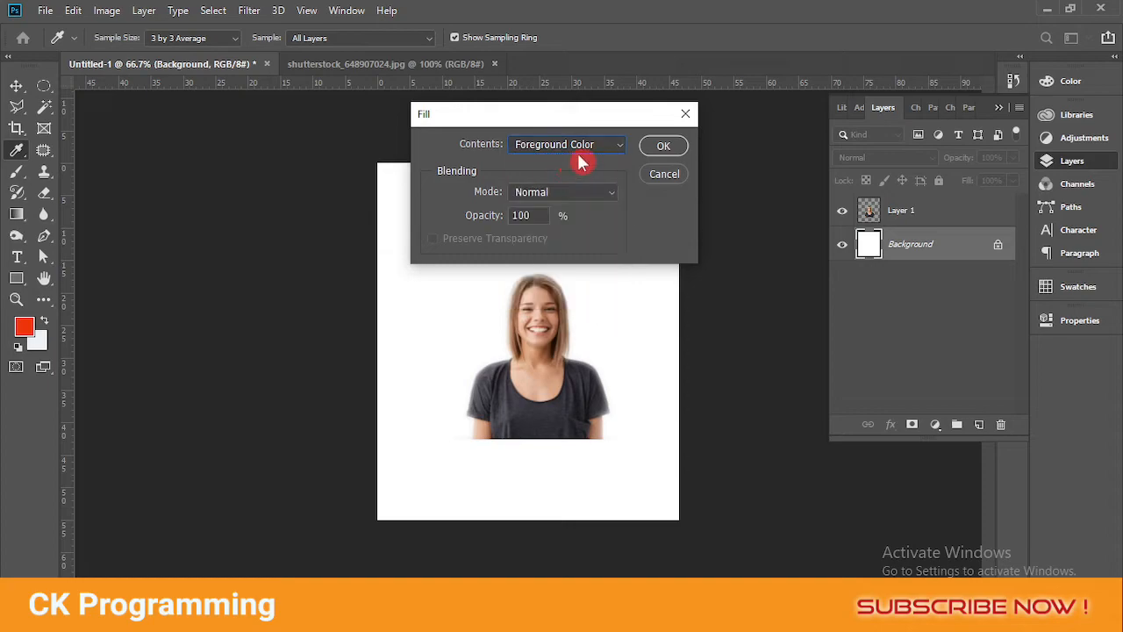
pyautogui.click(664, 147)
pyautogui.press('v')
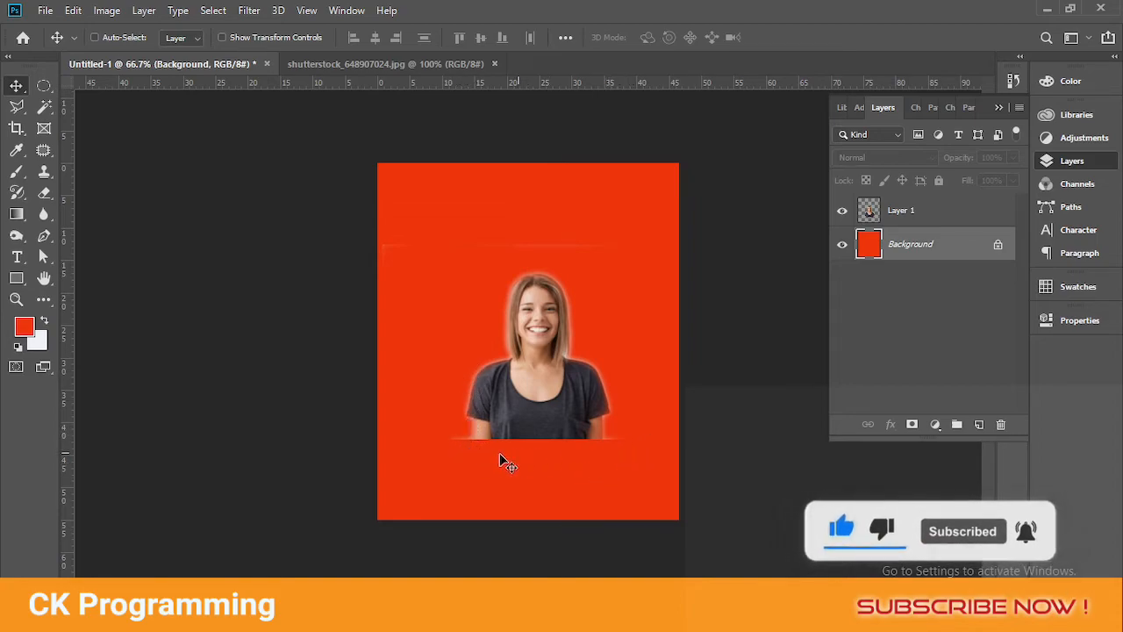
# Step: Erase the pale leftover streaks beside the woman's lower edge on Layer 1 with a soft 53 px eraser
pyautogui.click(882, 218)
pyautogui.click(44, 195)
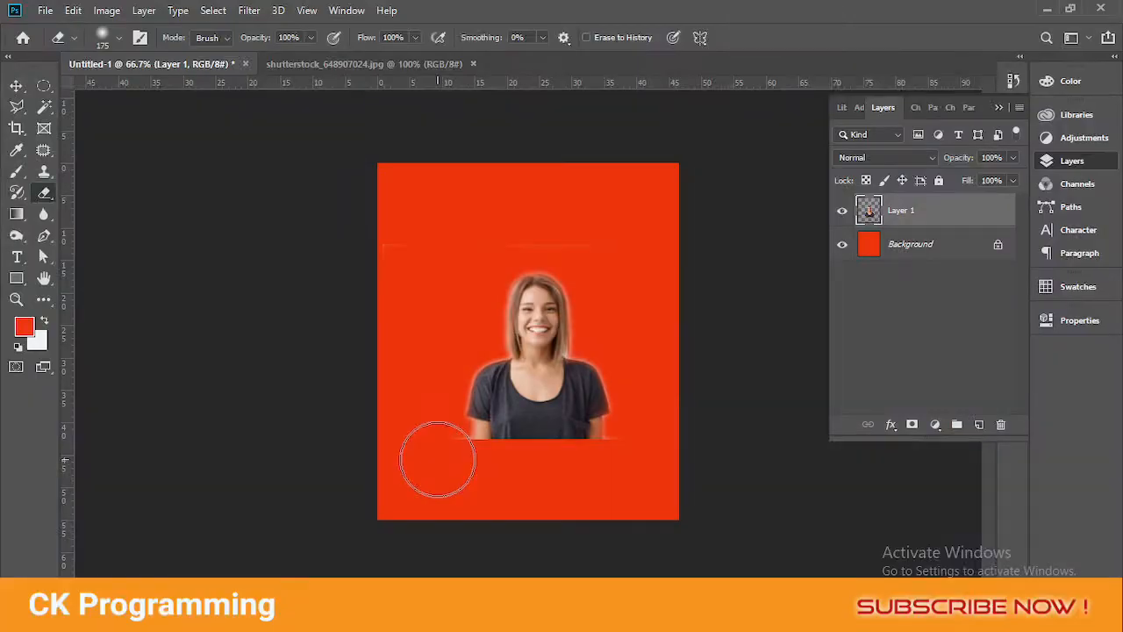
pyautogui.press('[')
pyautogui.press('[')
pyautogui.press('[')
pyautogui.press('[')
pyautogui.press('[')
pyautogui.press('[')
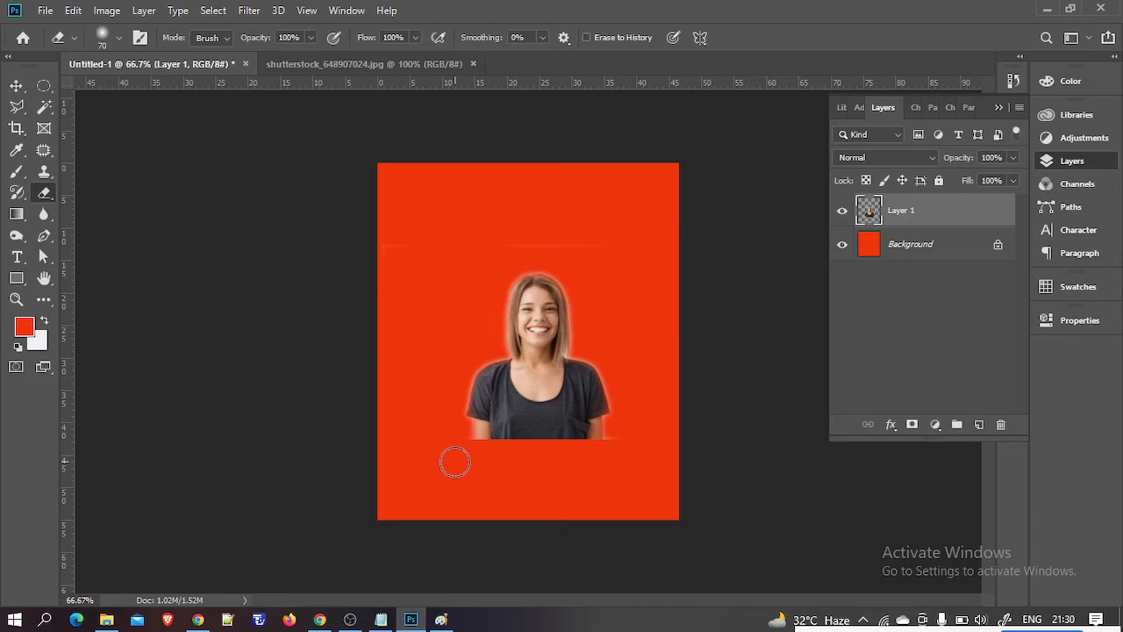
pyautogui.click(118, 42)
pyautogui.moveTo(131, 98)
pyautogui.mouseDown()
pyautogui.moveTo(111, 95)
pyautogui.moveTo(145, 95)
pyautogui.moveTo(118, 93)
pyautogui.mouseUp()
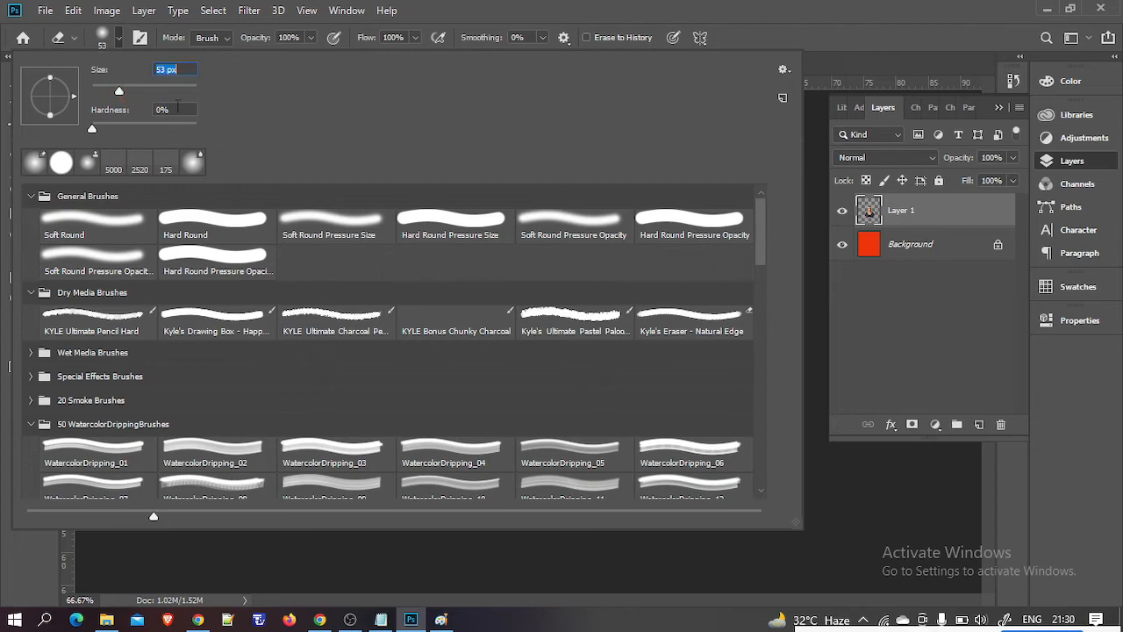
pyautogui.click(819, 281)
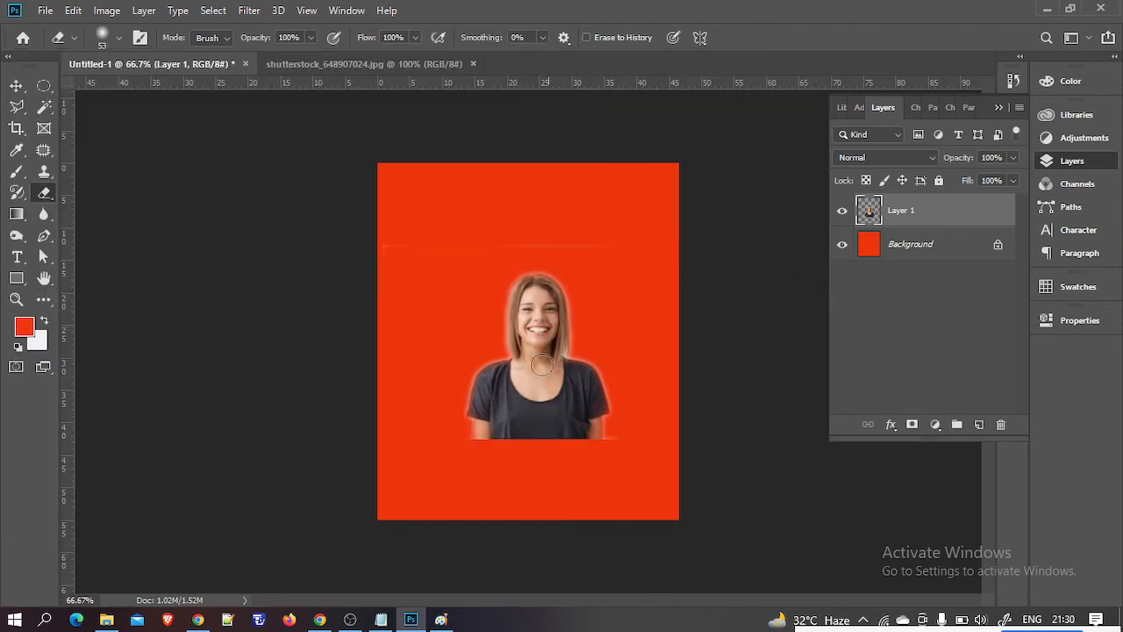
pyautogui.moveTo(594, 448); pyautogui.dragTo(607, 441)
pyautogui.moveTo(457, 447)
pyautogui.mouseDown()
pyautogui.moveTo(466, 446)
pyautogui.moveTo(450, 452)
pyautogui.mouseUp()
# Step: Enlarge the woman's cut-out proportionally with Free Transform and position it so her body fills the lower canvas and meets its bottom edge
pyautogui.click(16, 85)
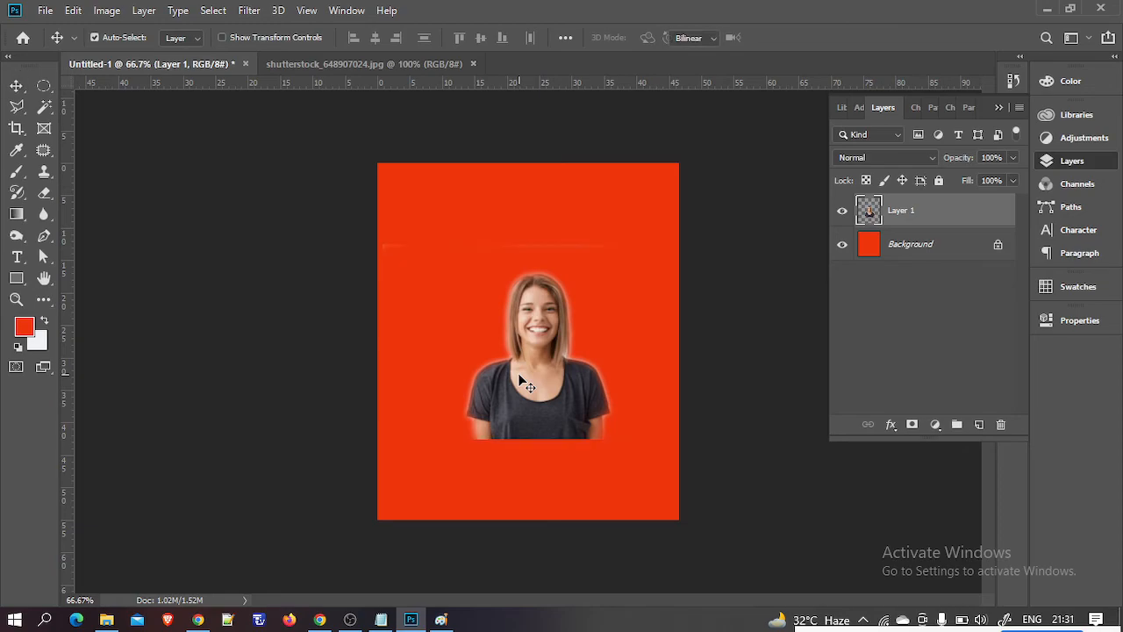
pyautogui.hotkey('ctrl', 't')
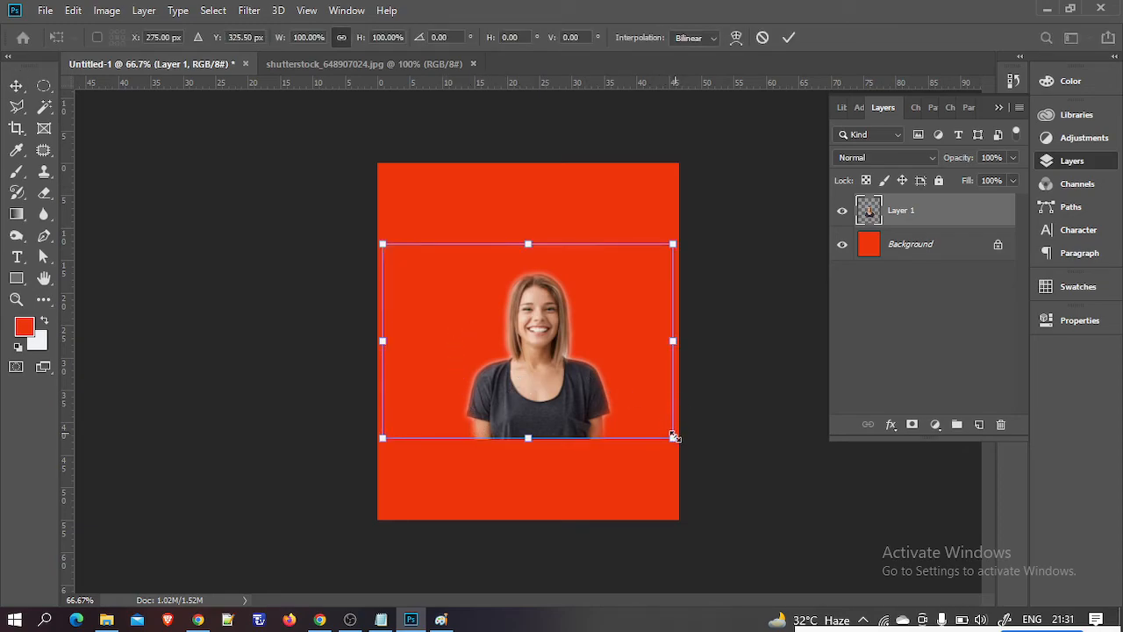
pyautogui.moveTo(673, 437); pyautogui.dragTo(749, 503)
pyautogui.moveTo(624, 445); pyautogui.dragTo(602, 439)
pyautogui.moveTo(248, 163); pyautogui.dragTo(227, 147)
pyautogui.moveTo(488, 343); pyautogui.dragTo(487, 340)
pyautogui.press('Return')
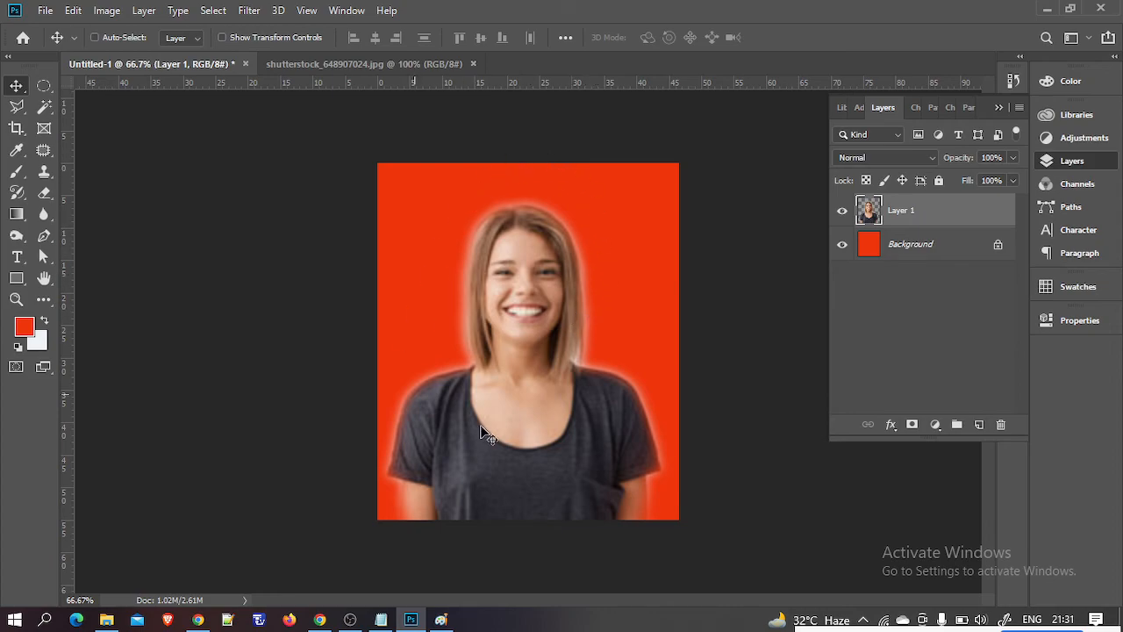
# Step: Review the dimensions and resolution of Untitled-1 in the Image Size settings
pyautogui.click(150, 68)
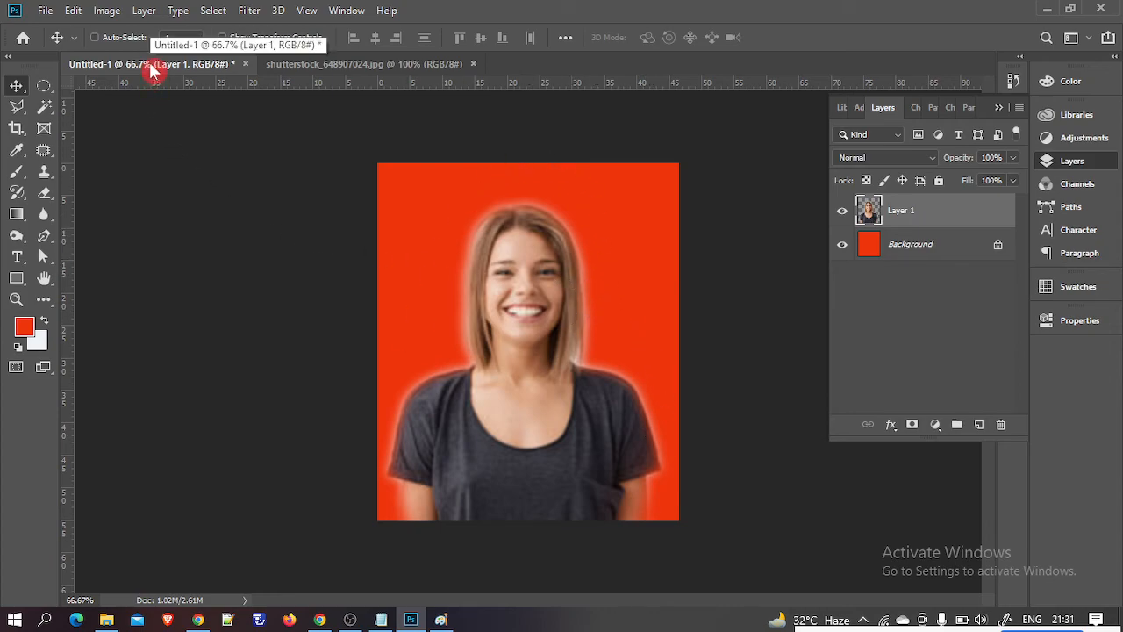
pyautogui.click(106, 10)
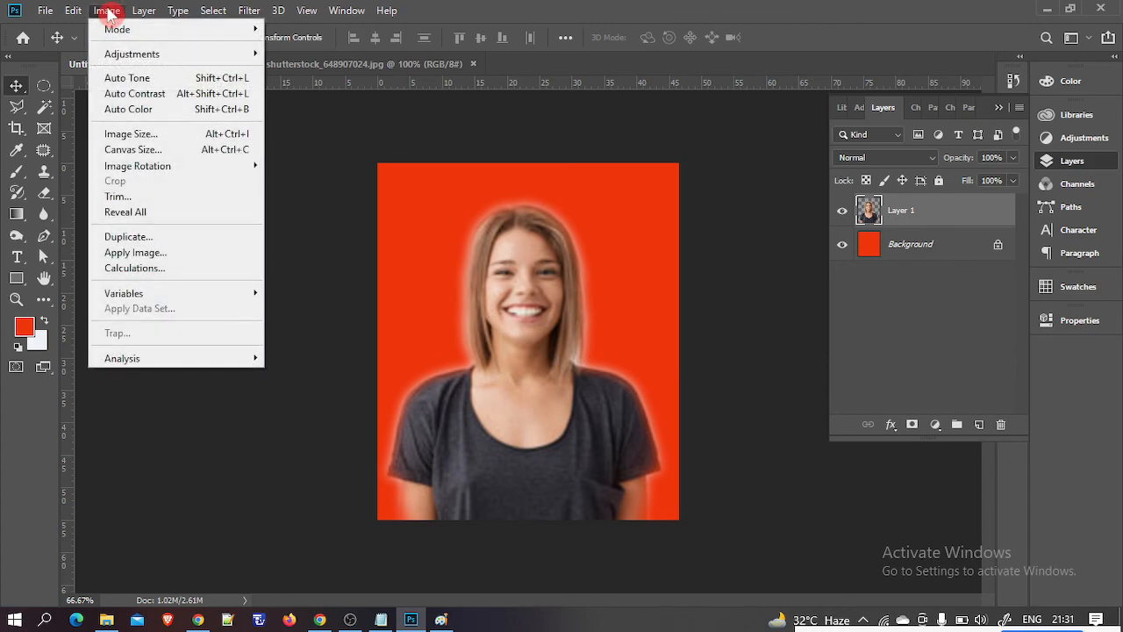
pyautogui.click(146, 136)
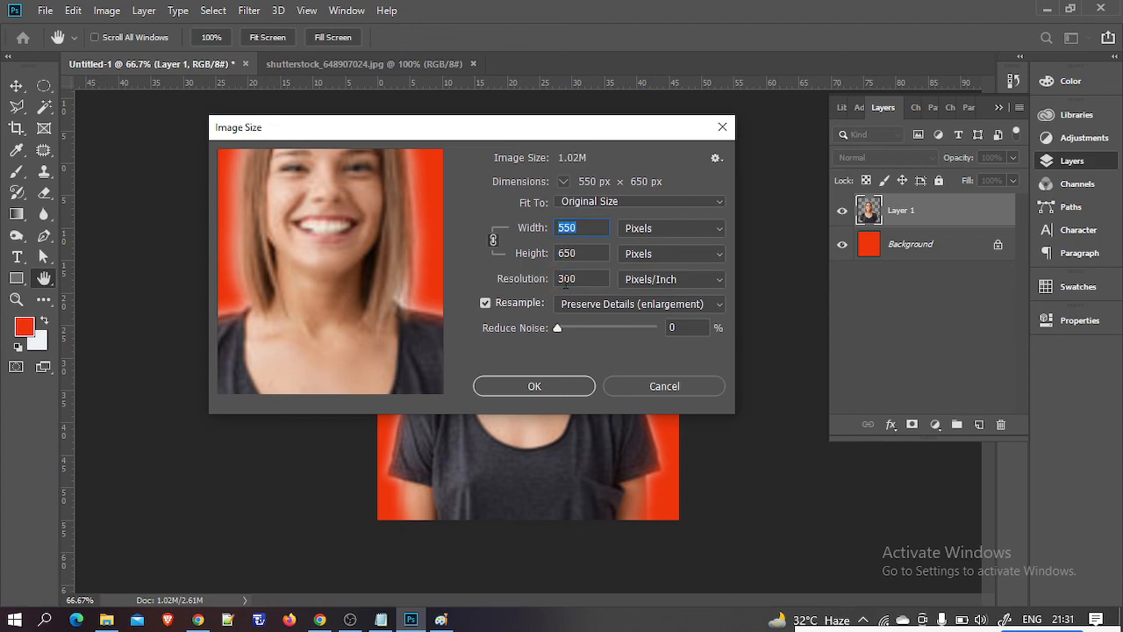
pyautogui.click(537, 386)
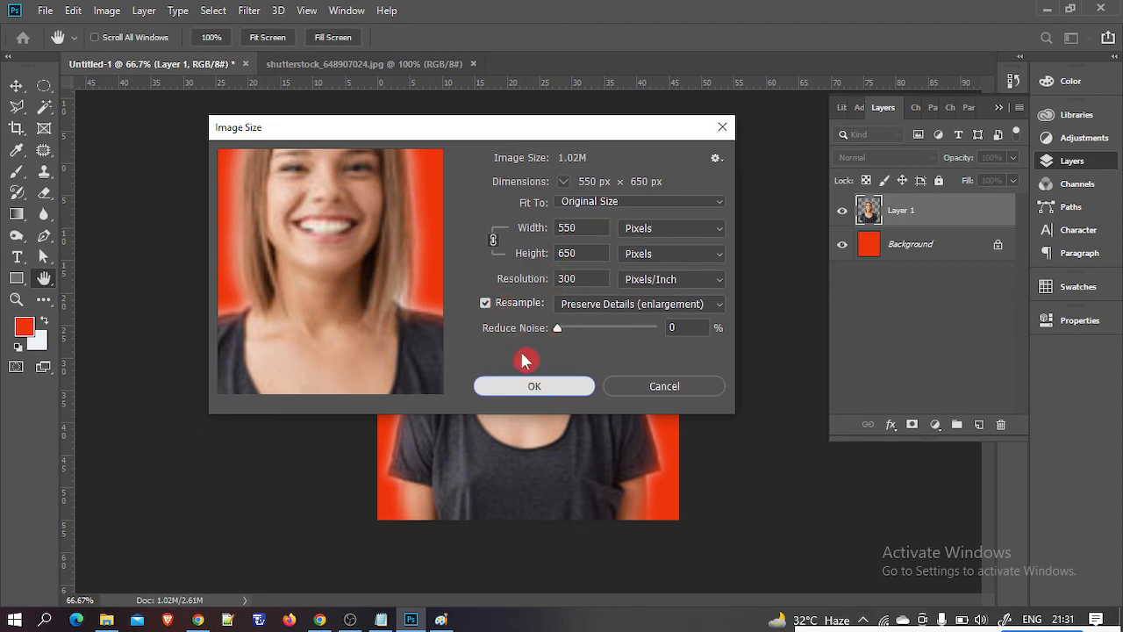